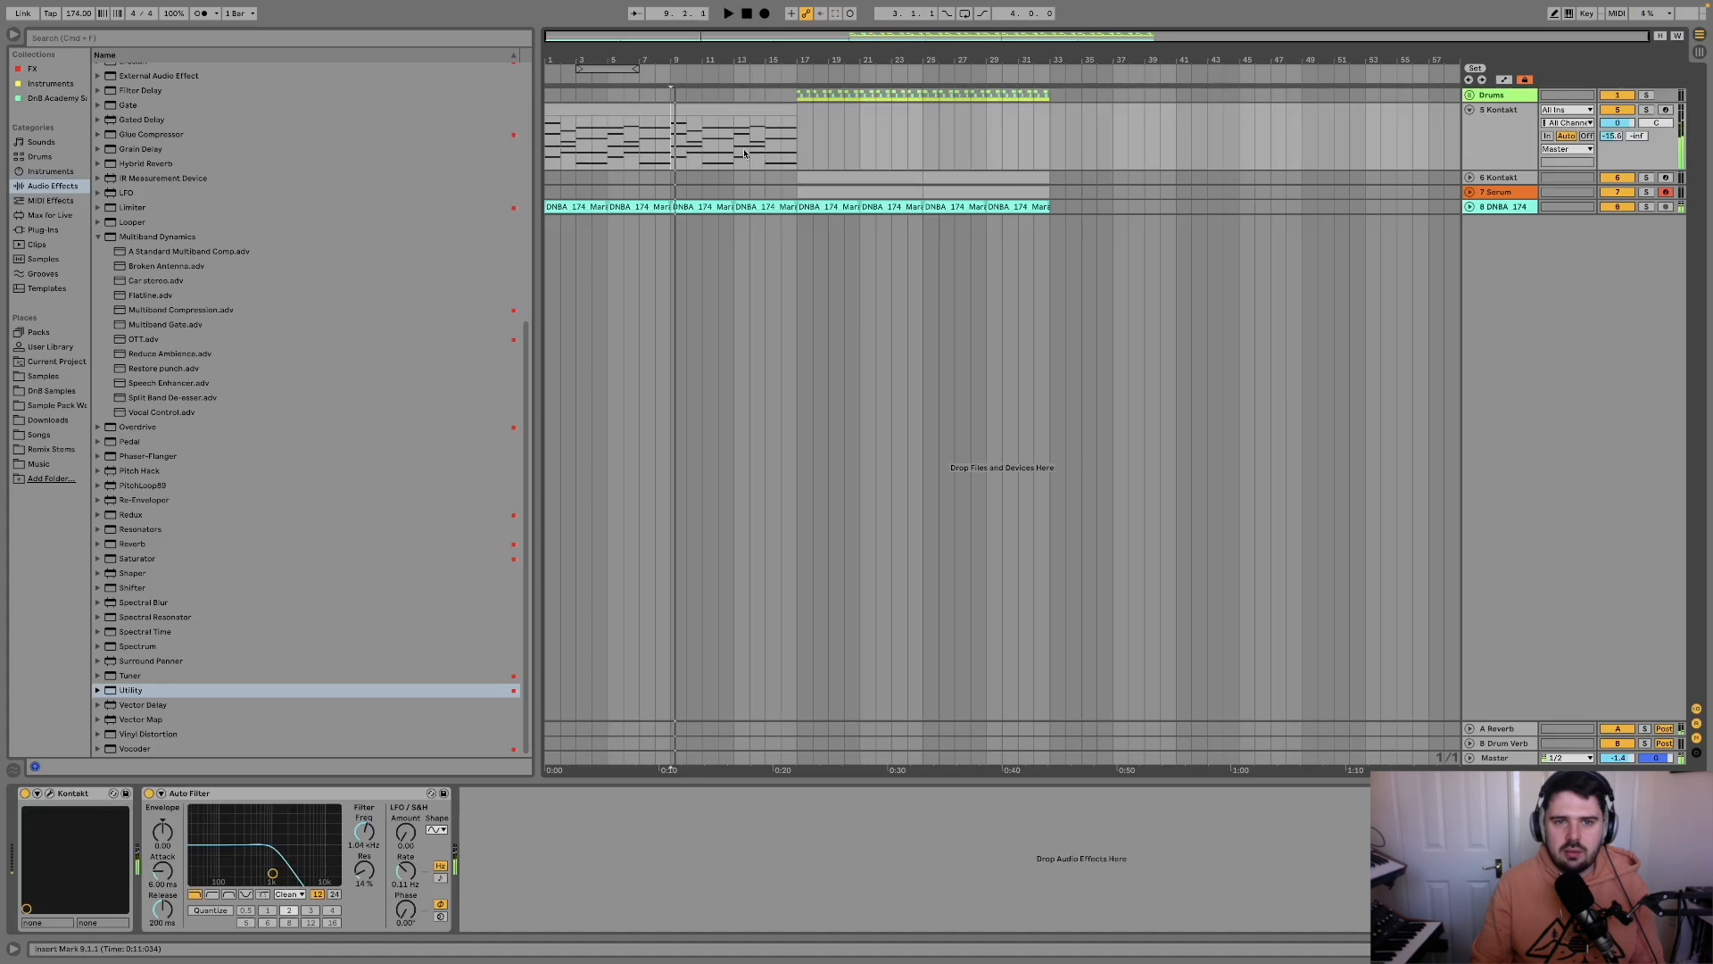
Play the arrangement from bar 13 into the drop, and audition the 5 Kontakt track soloed from bar 9.
left_click(737, 155)
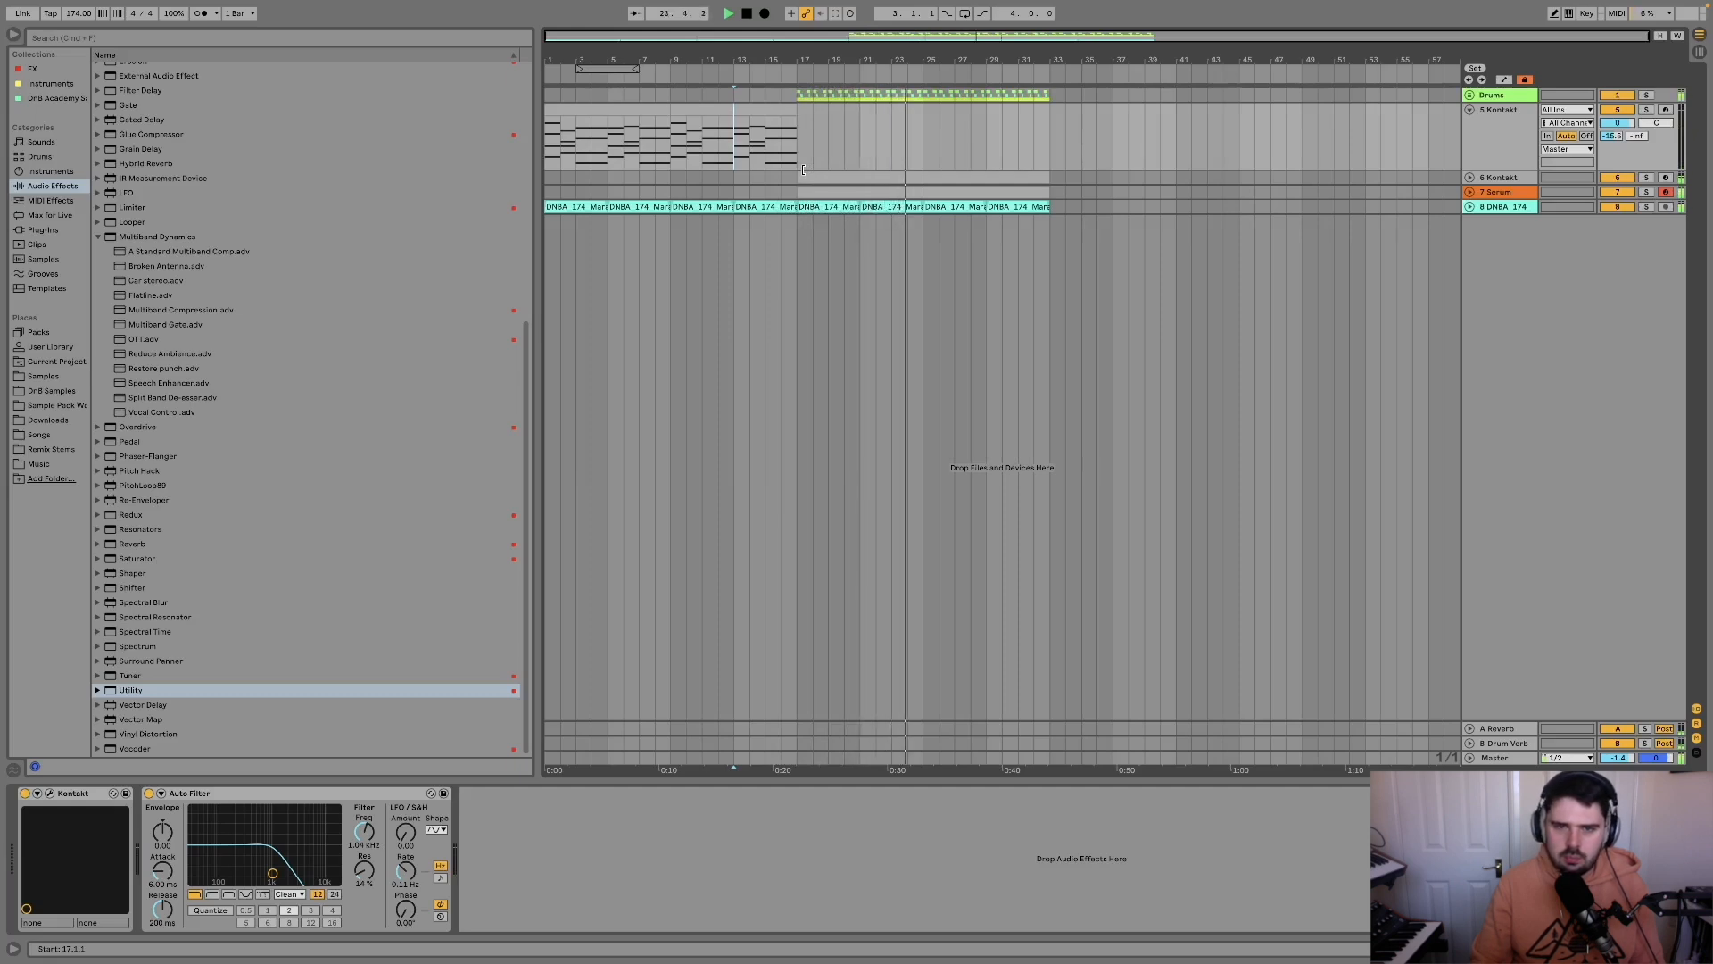
key("space")
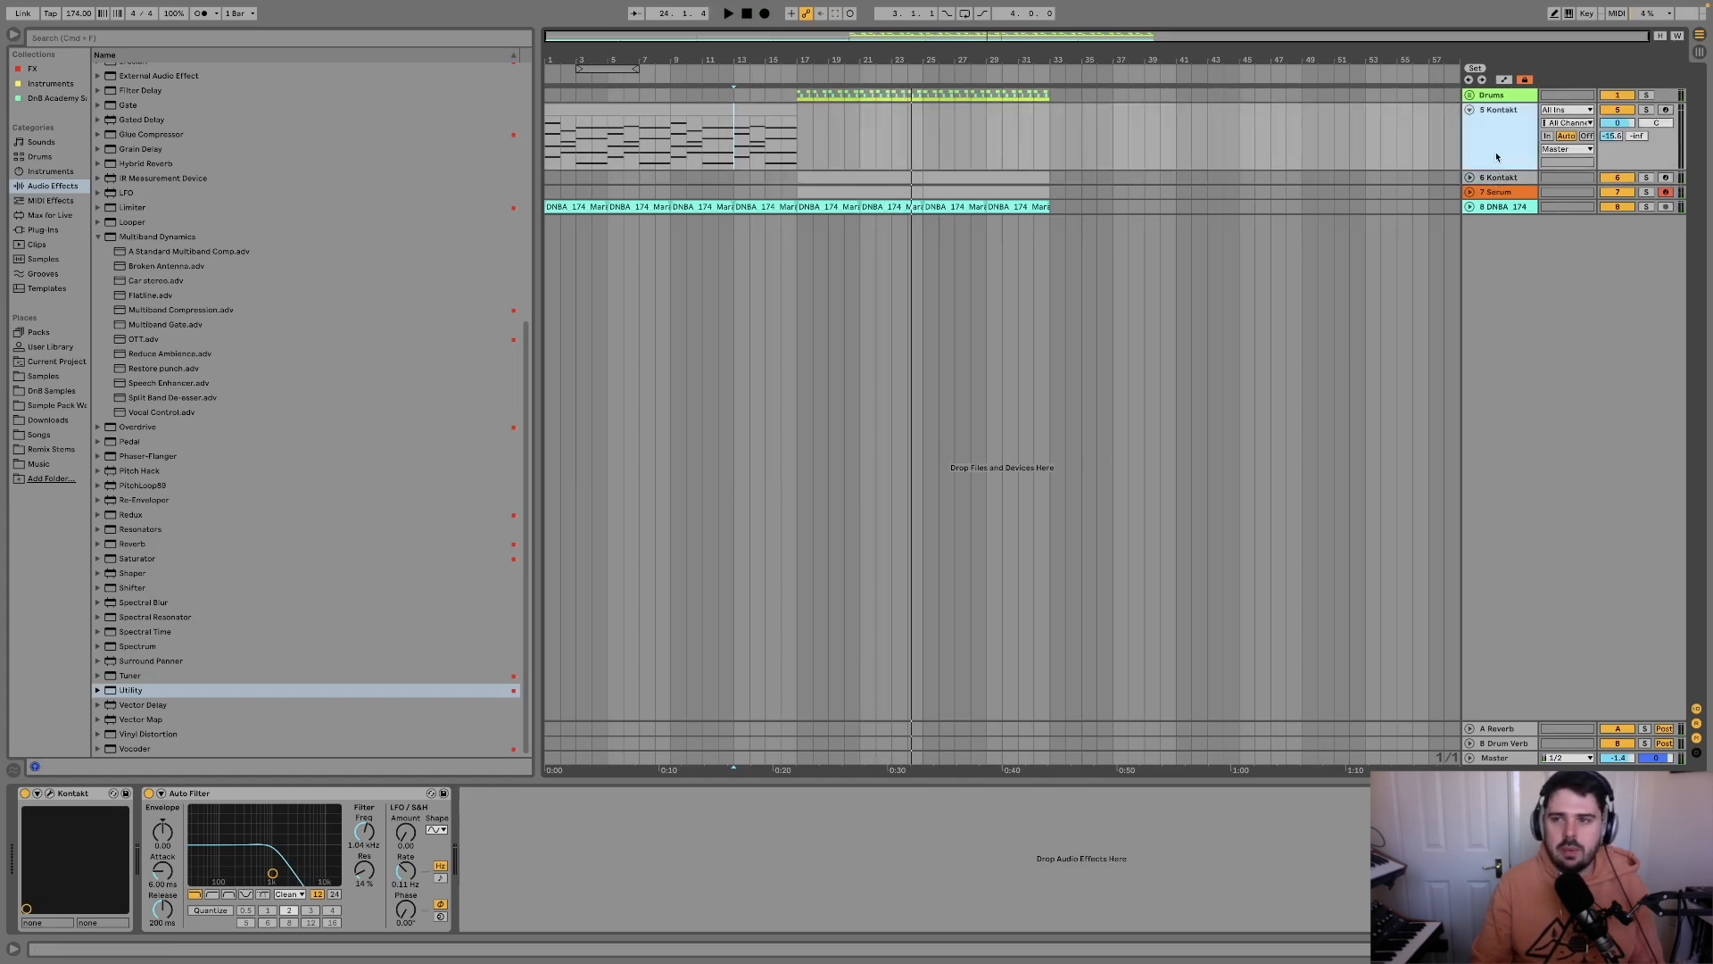
left_click(674, 149)
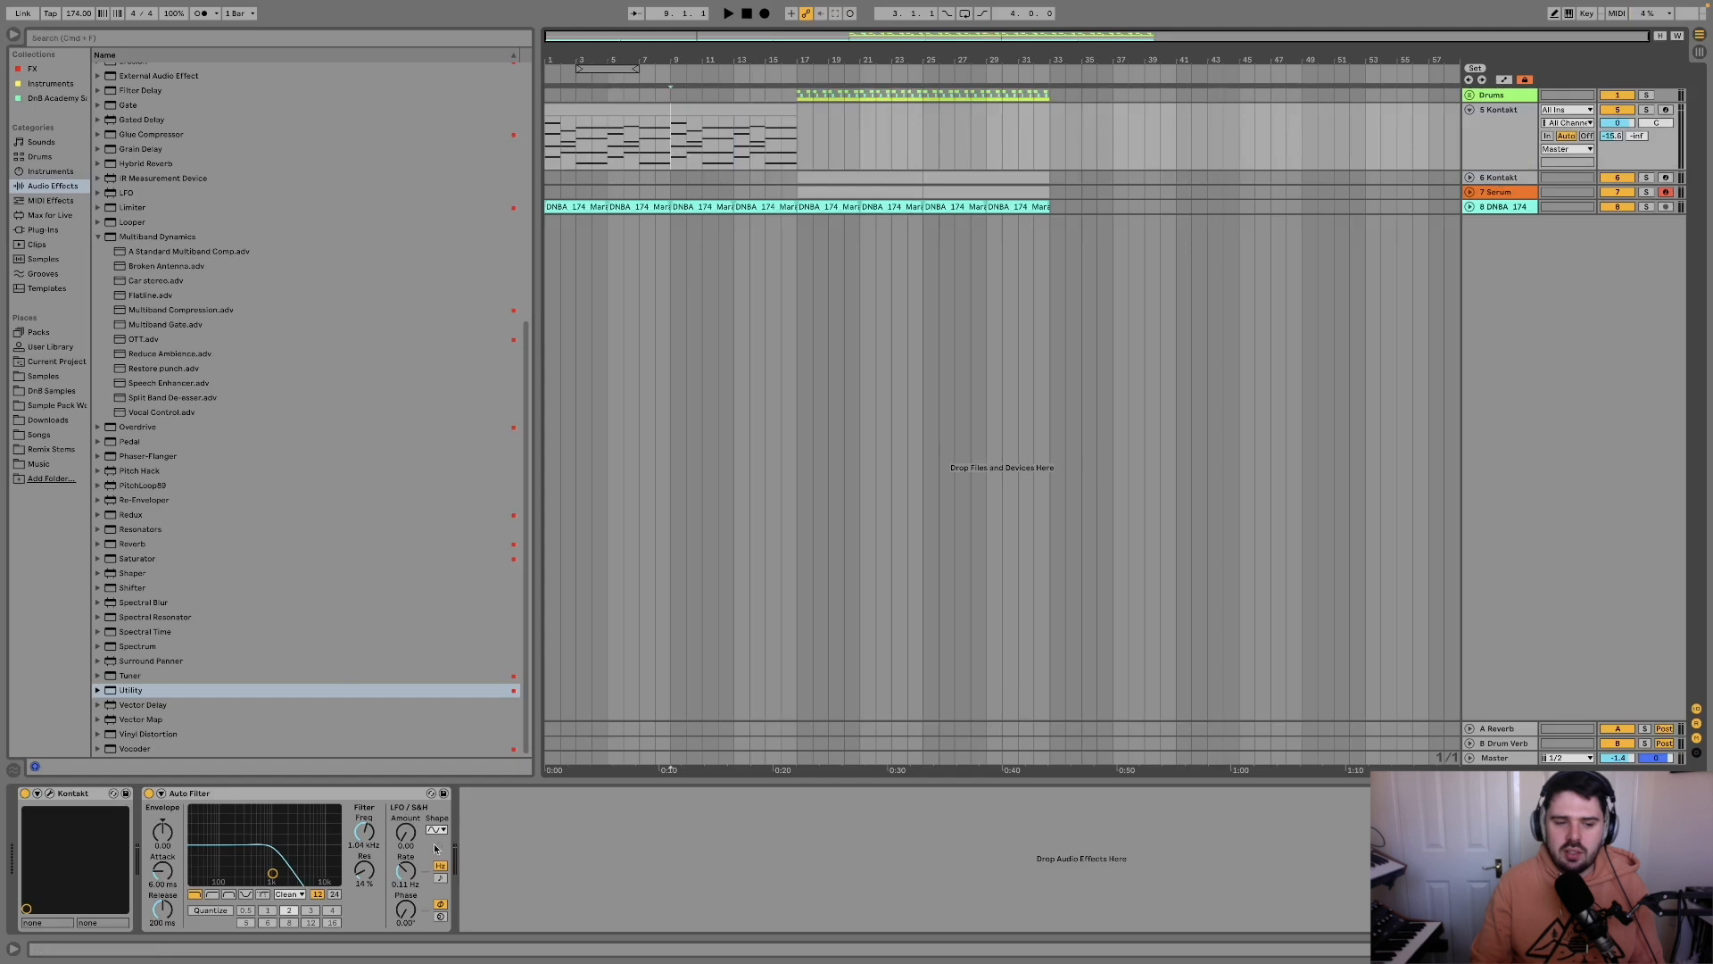
key("space")
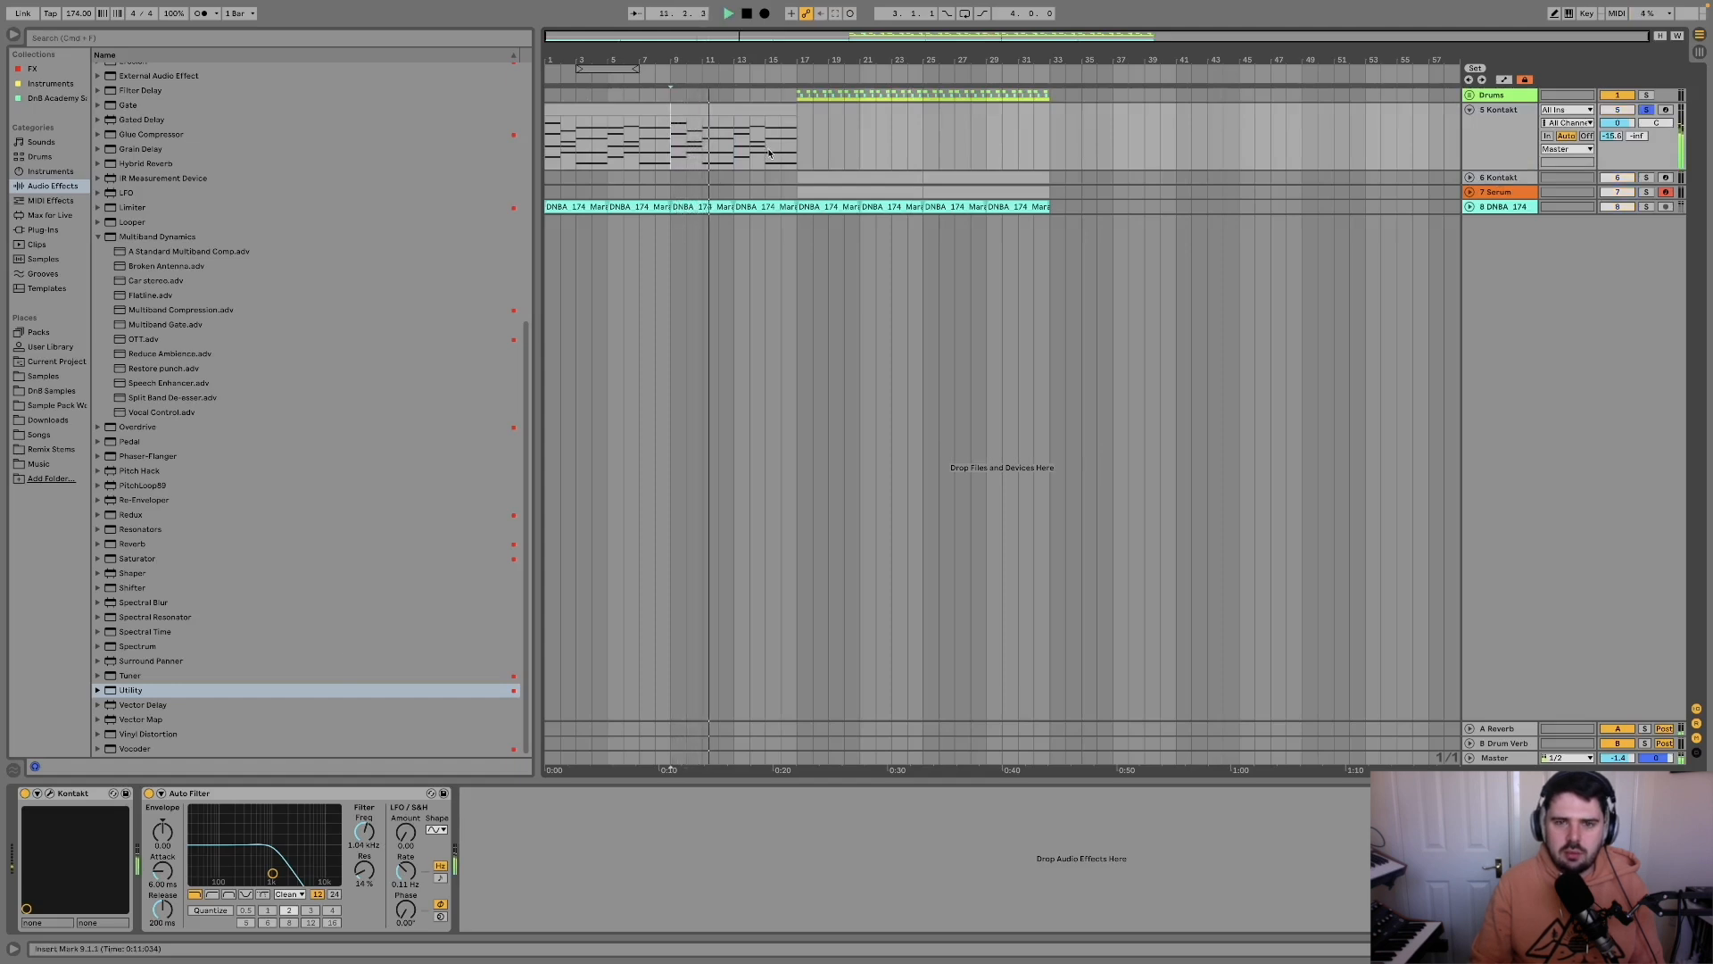
Expand the 7 Serum track, show its Utility Gain automation, and audition it soloed from bar 17.
left_click(1475, 196)
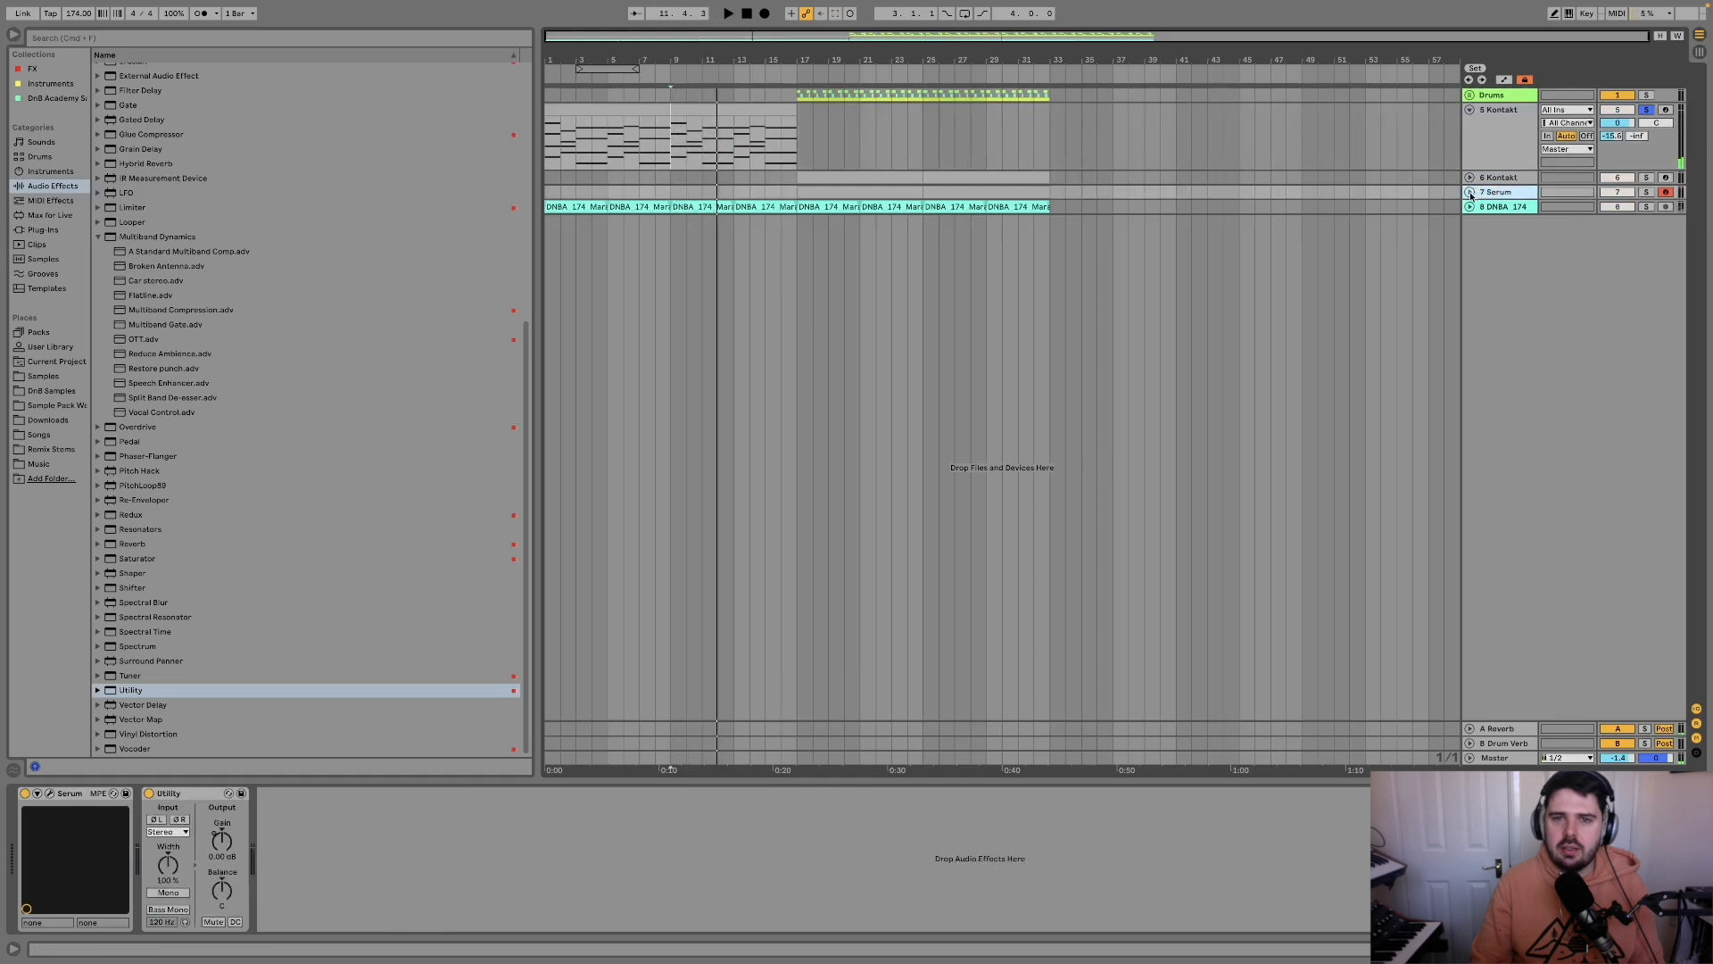
left_click(1470, 192)
left_click(861, 193)
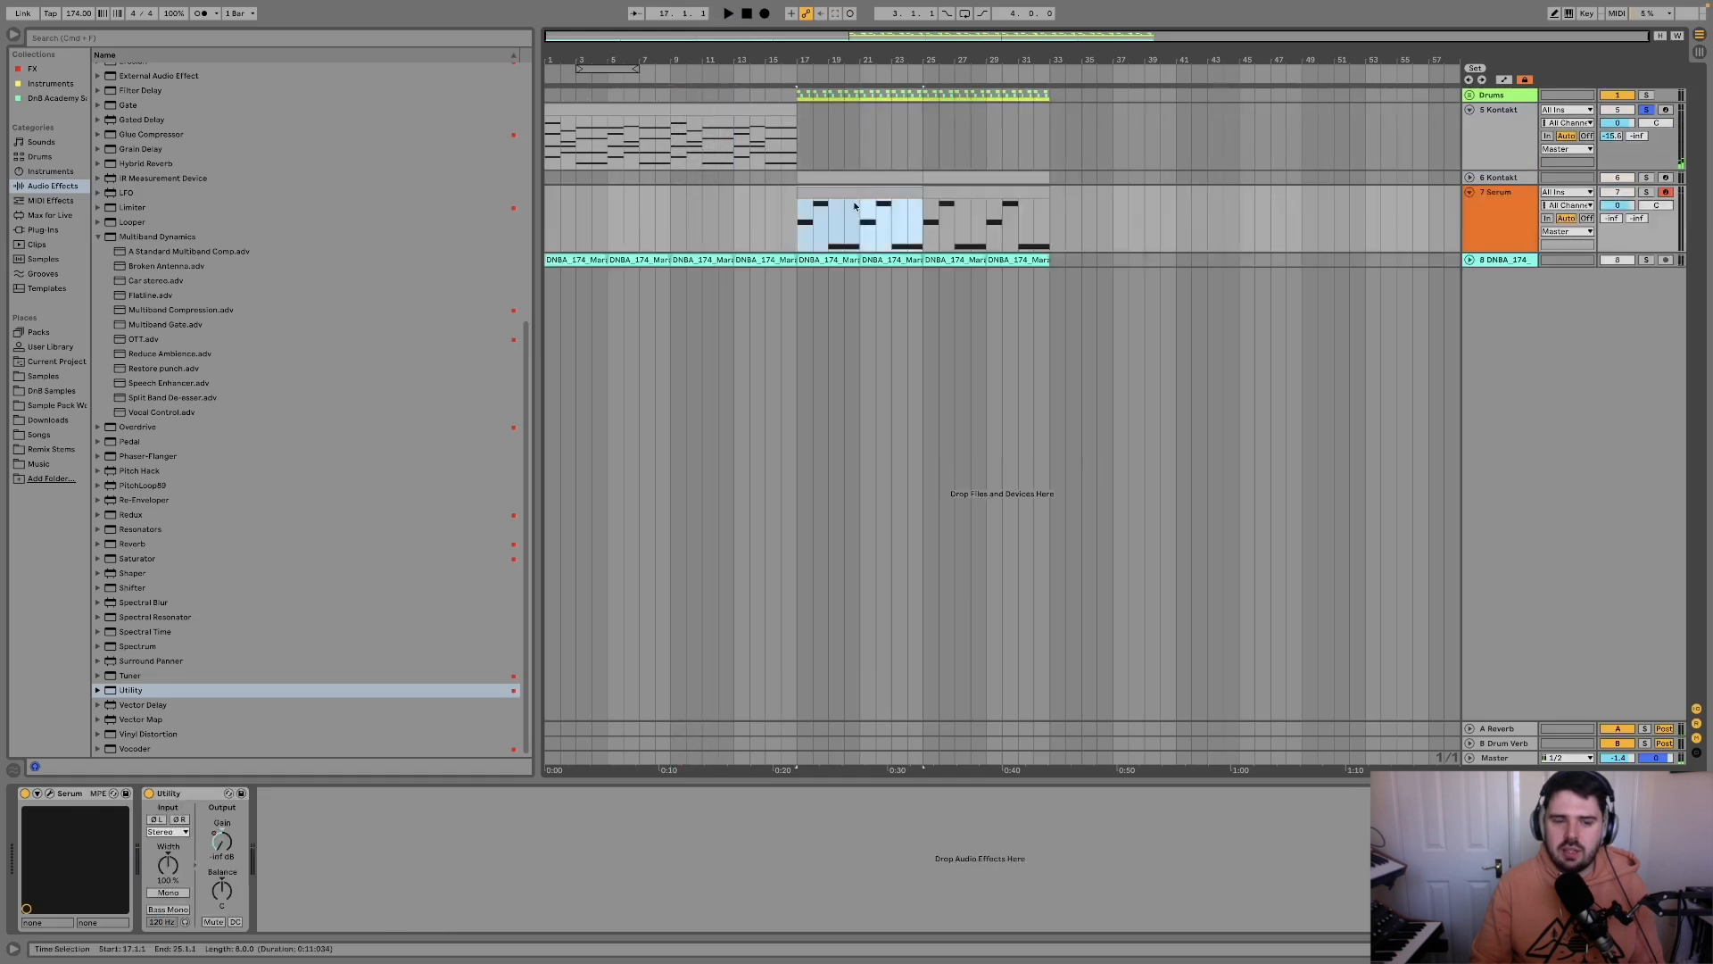
right_click(217, 844)
left_click(259, 863)
key("space")
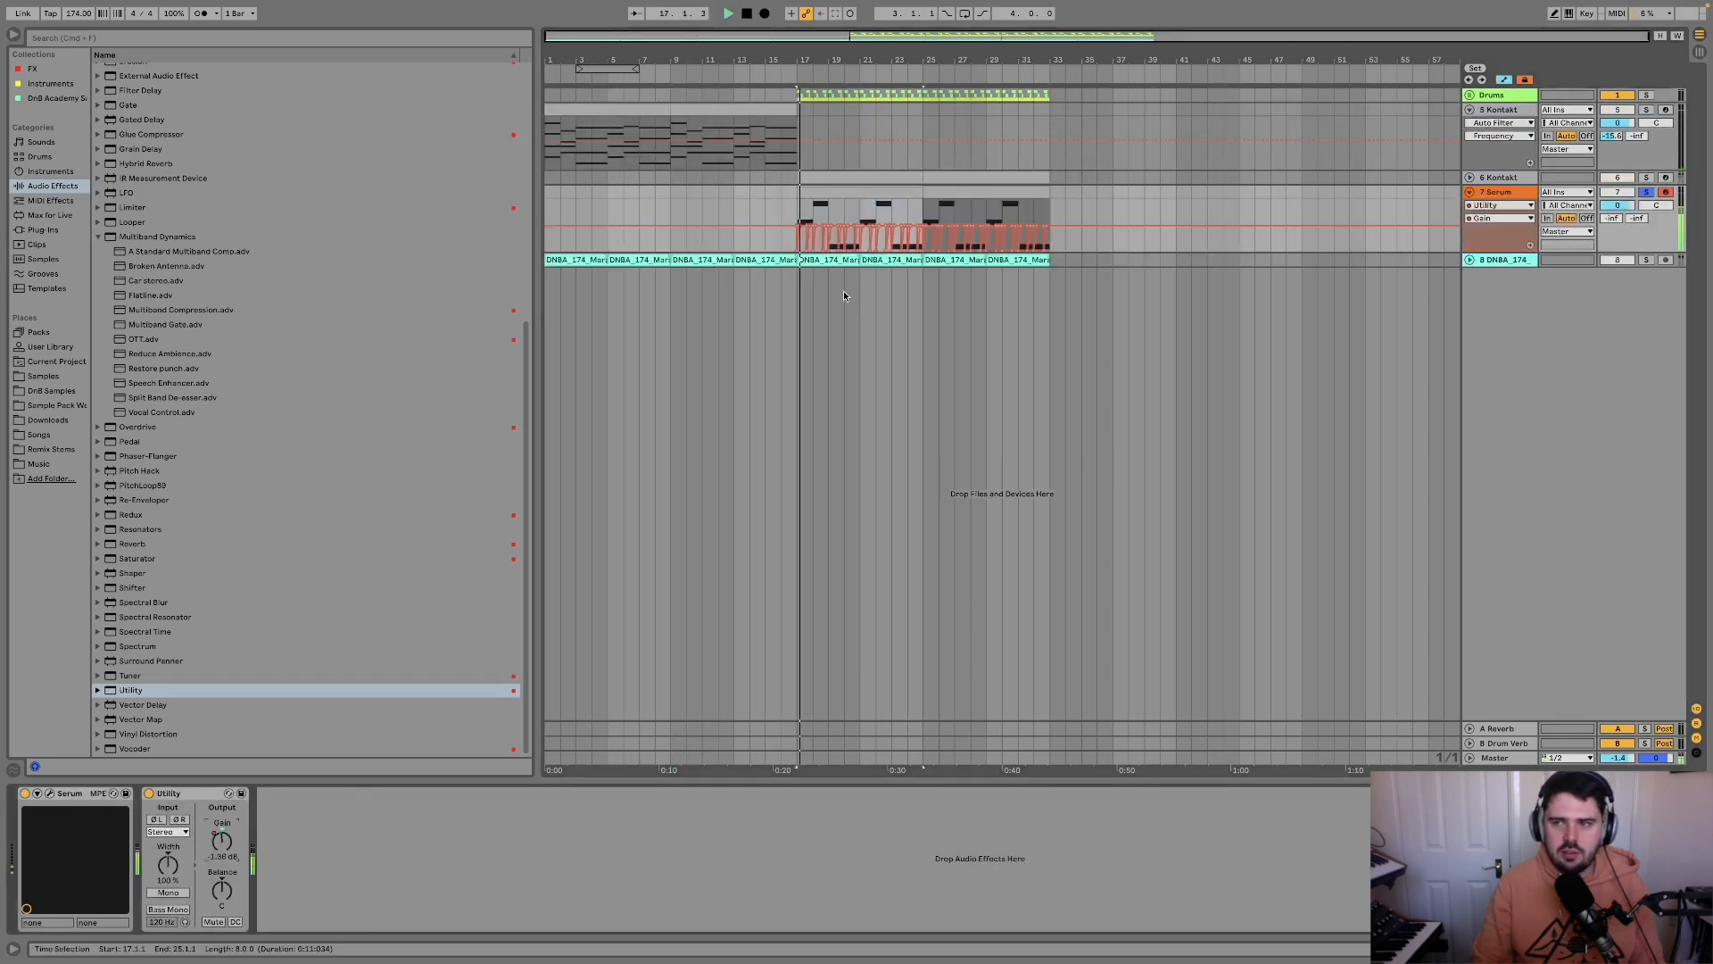
Audition the Drums group soloed, and the expanded 8 DNBA_174 atmosphere track soloed from bar 17 with automation hidden.
left_click(1503, 95)
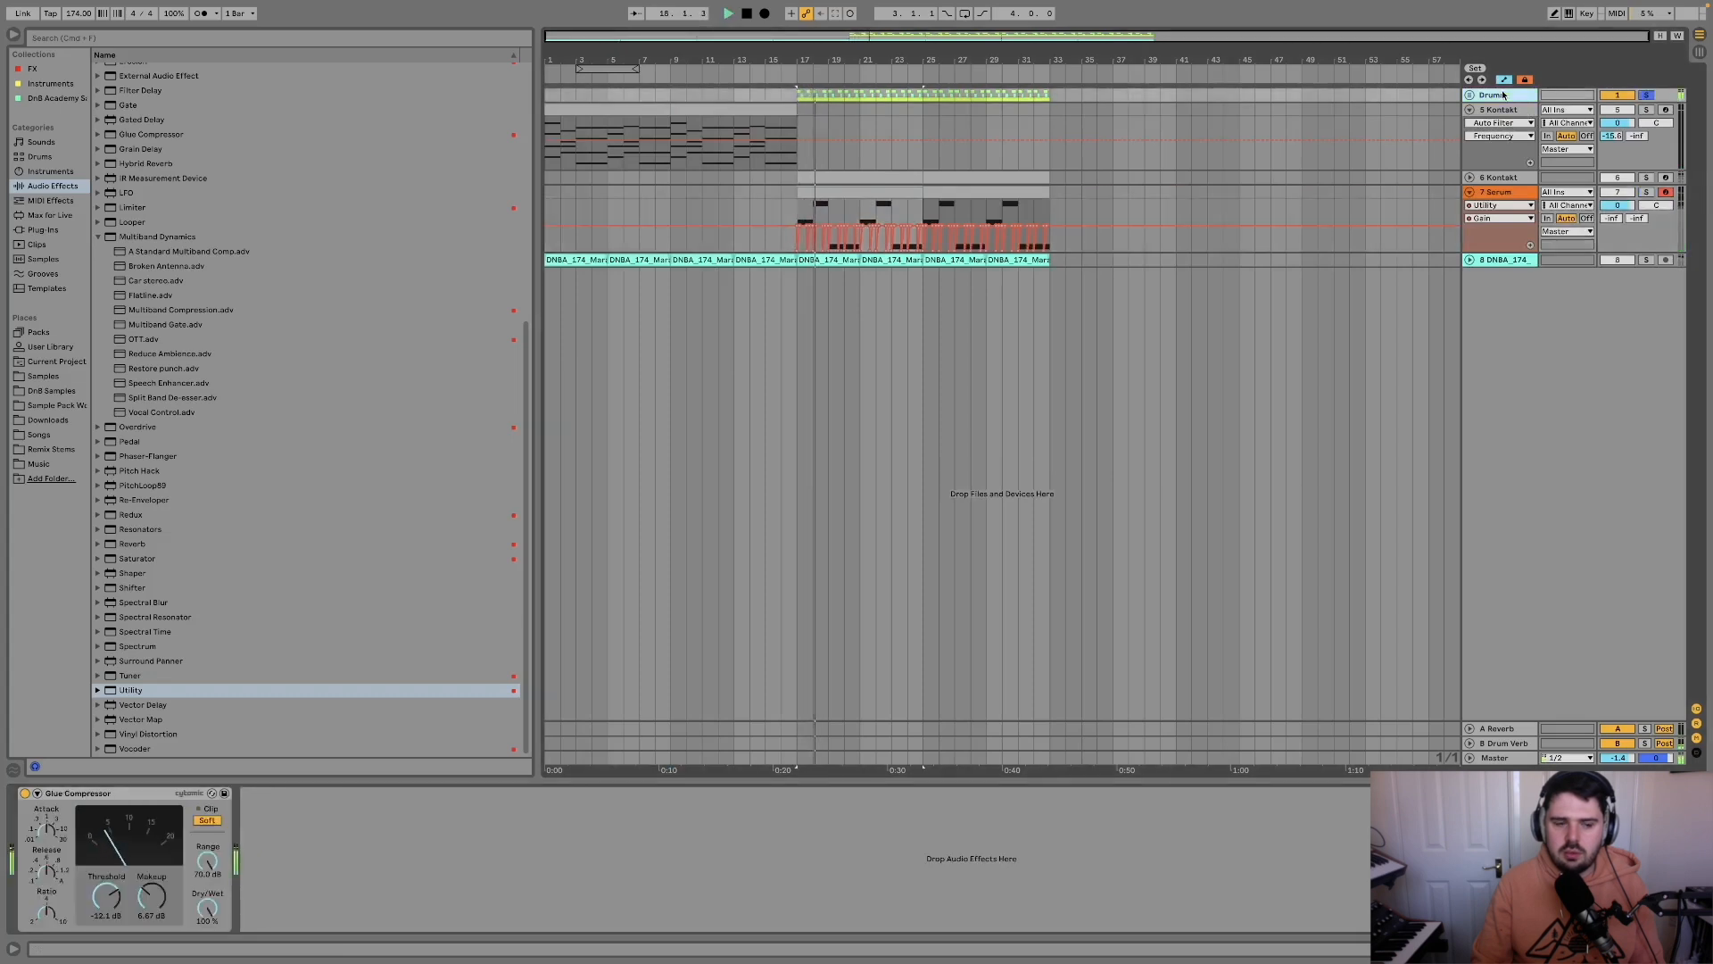
left_click(1470, 259)
left_click(803, 308)
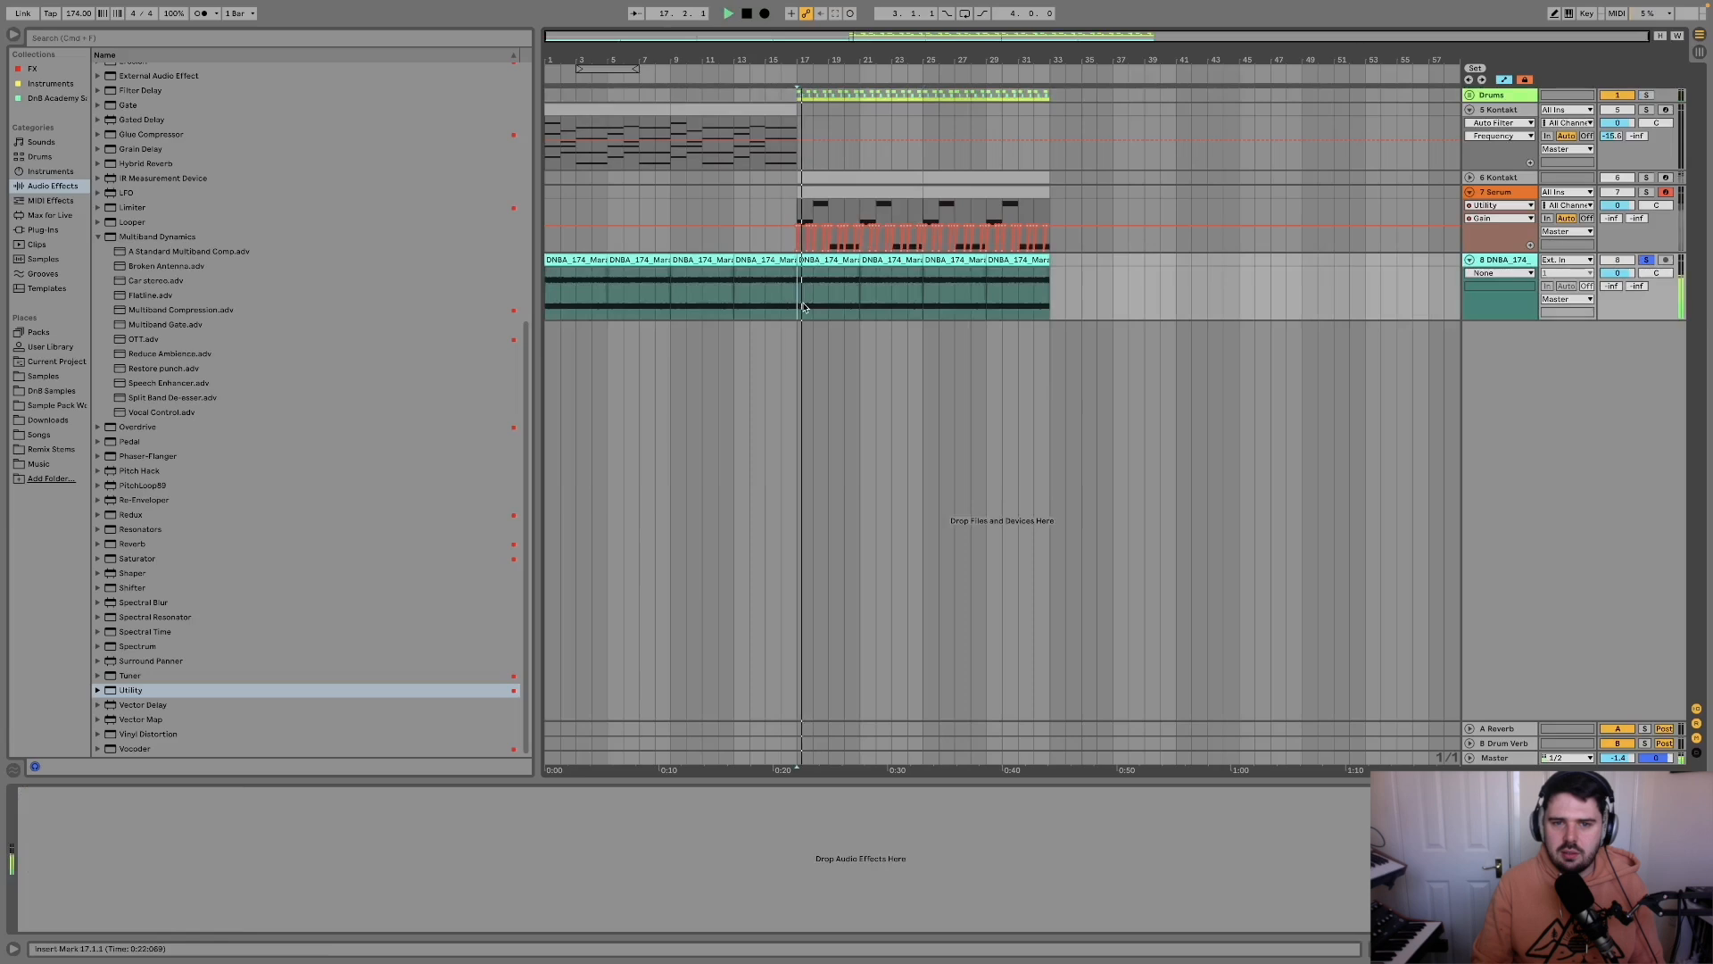
key("a")
scroll(805, 305, "up", 5)
key("space")
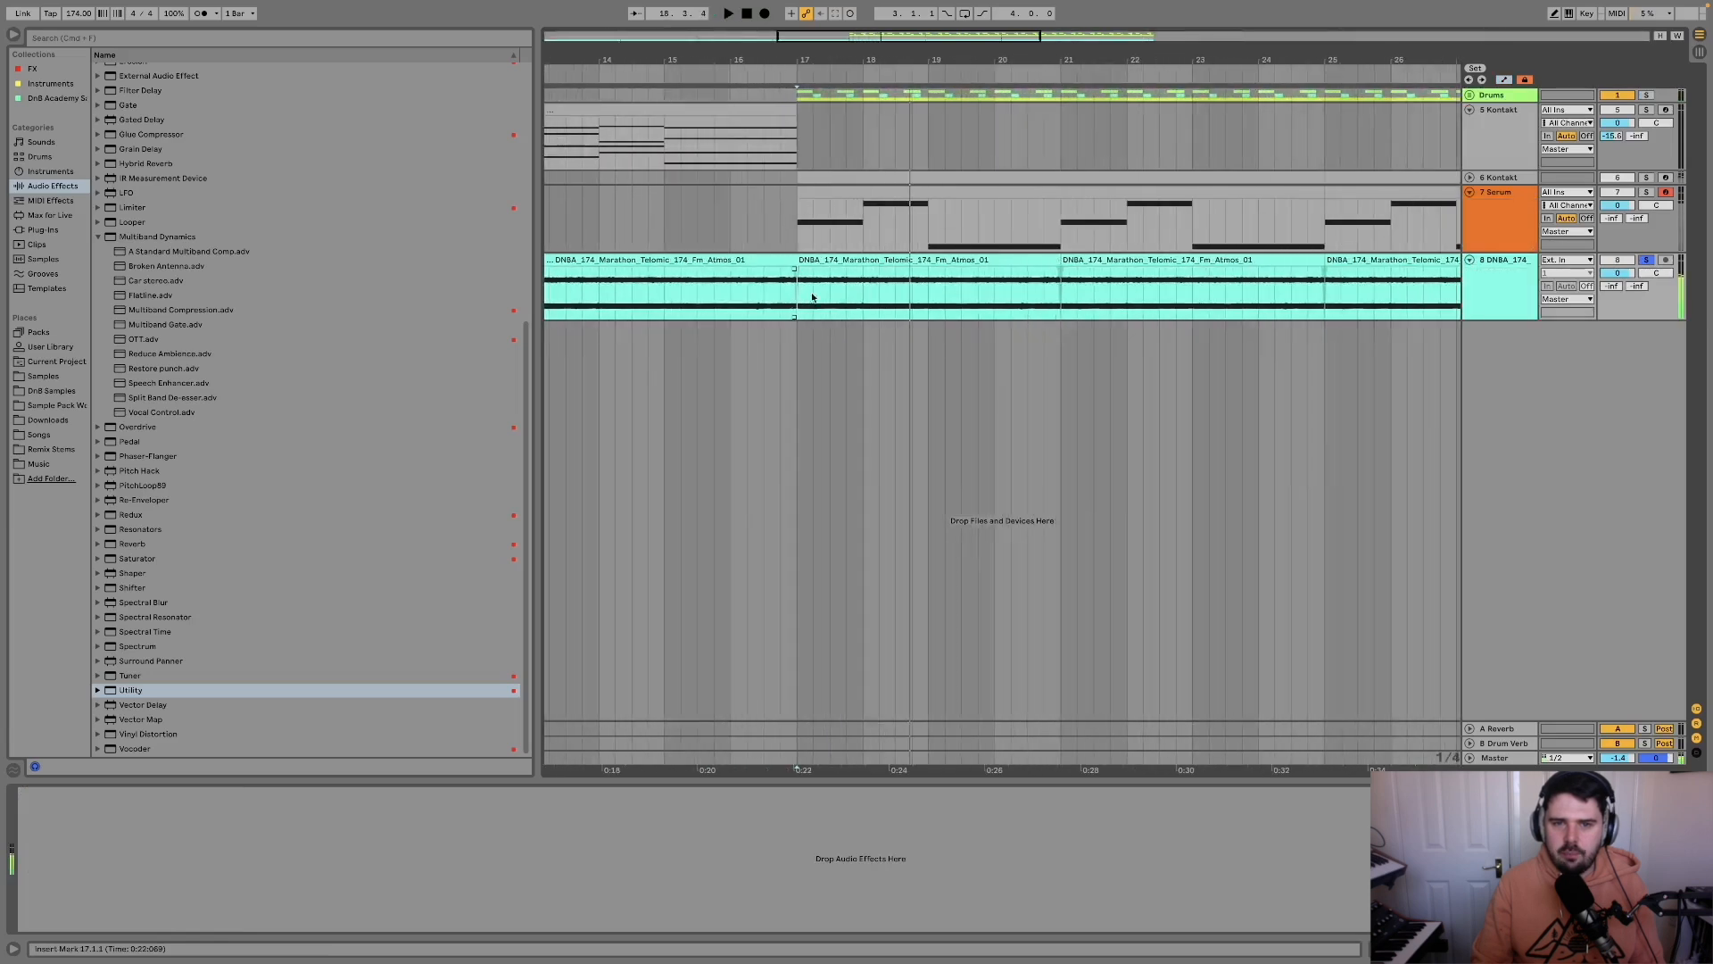
scroll(813, 298, "down", 2)
left_click(727, 262)
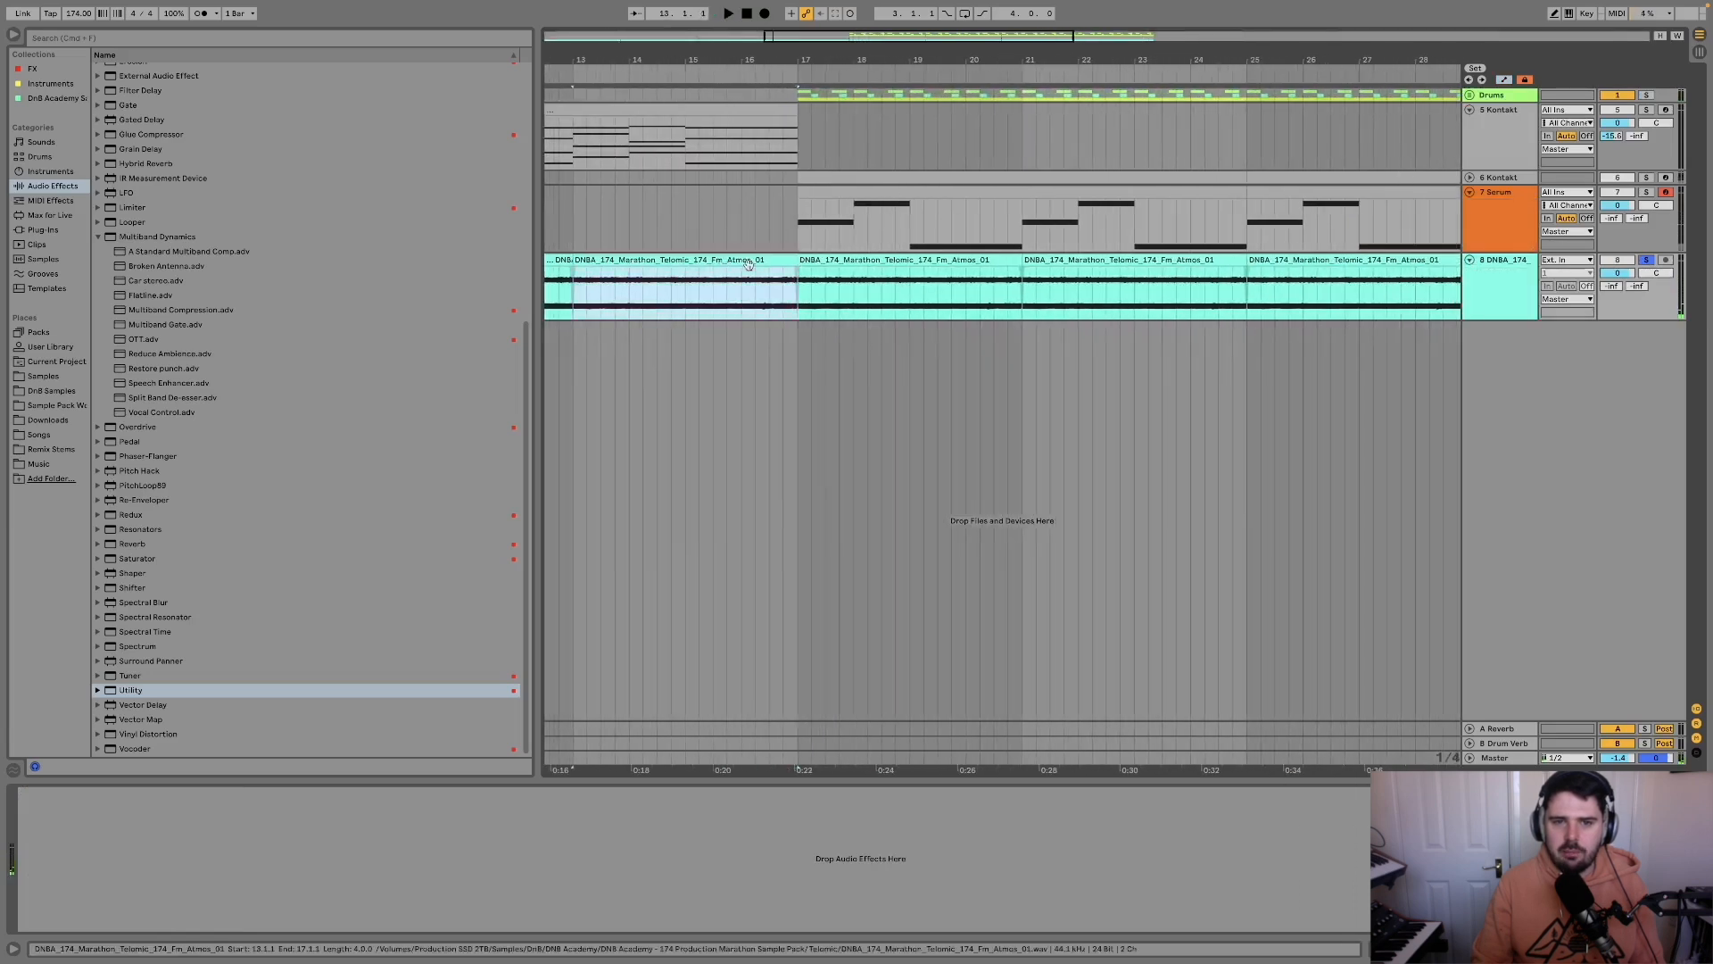
Unfold the Drums group to examine its kick, snare and tops clips up close, and fold all tracks back.
left_click(1492, 96)
left_click(1469, 95)
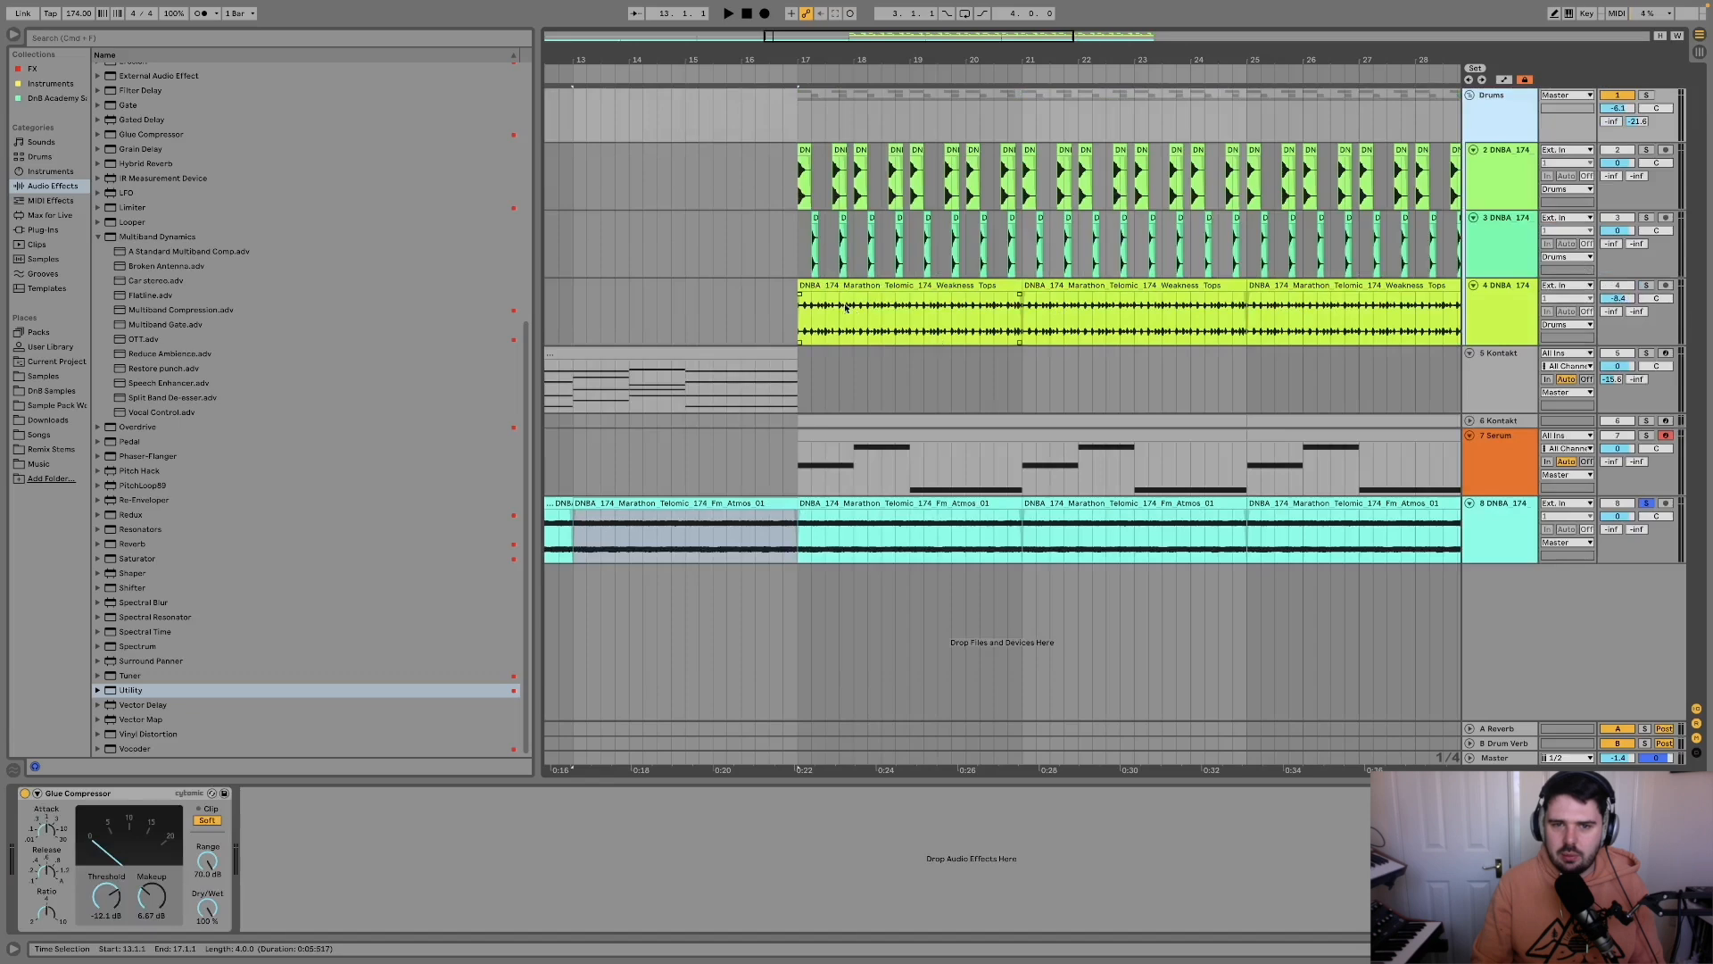
scroll(846, 306, "up", 10)
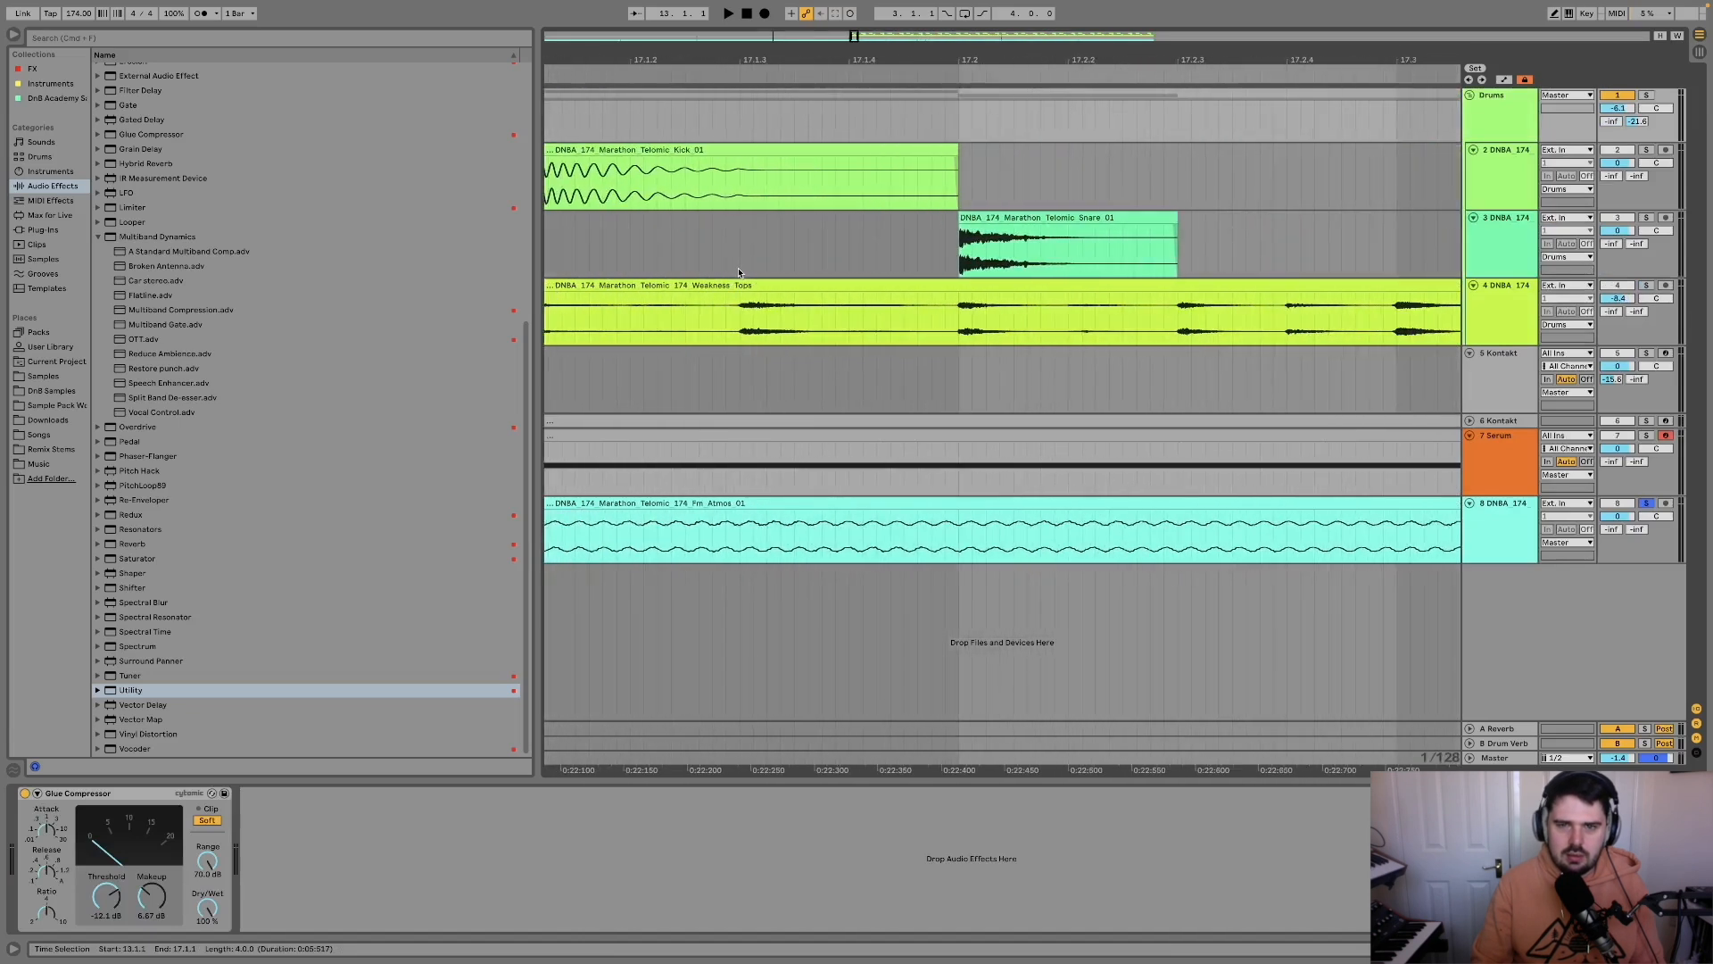
scroll(739, 272, "down", 15)
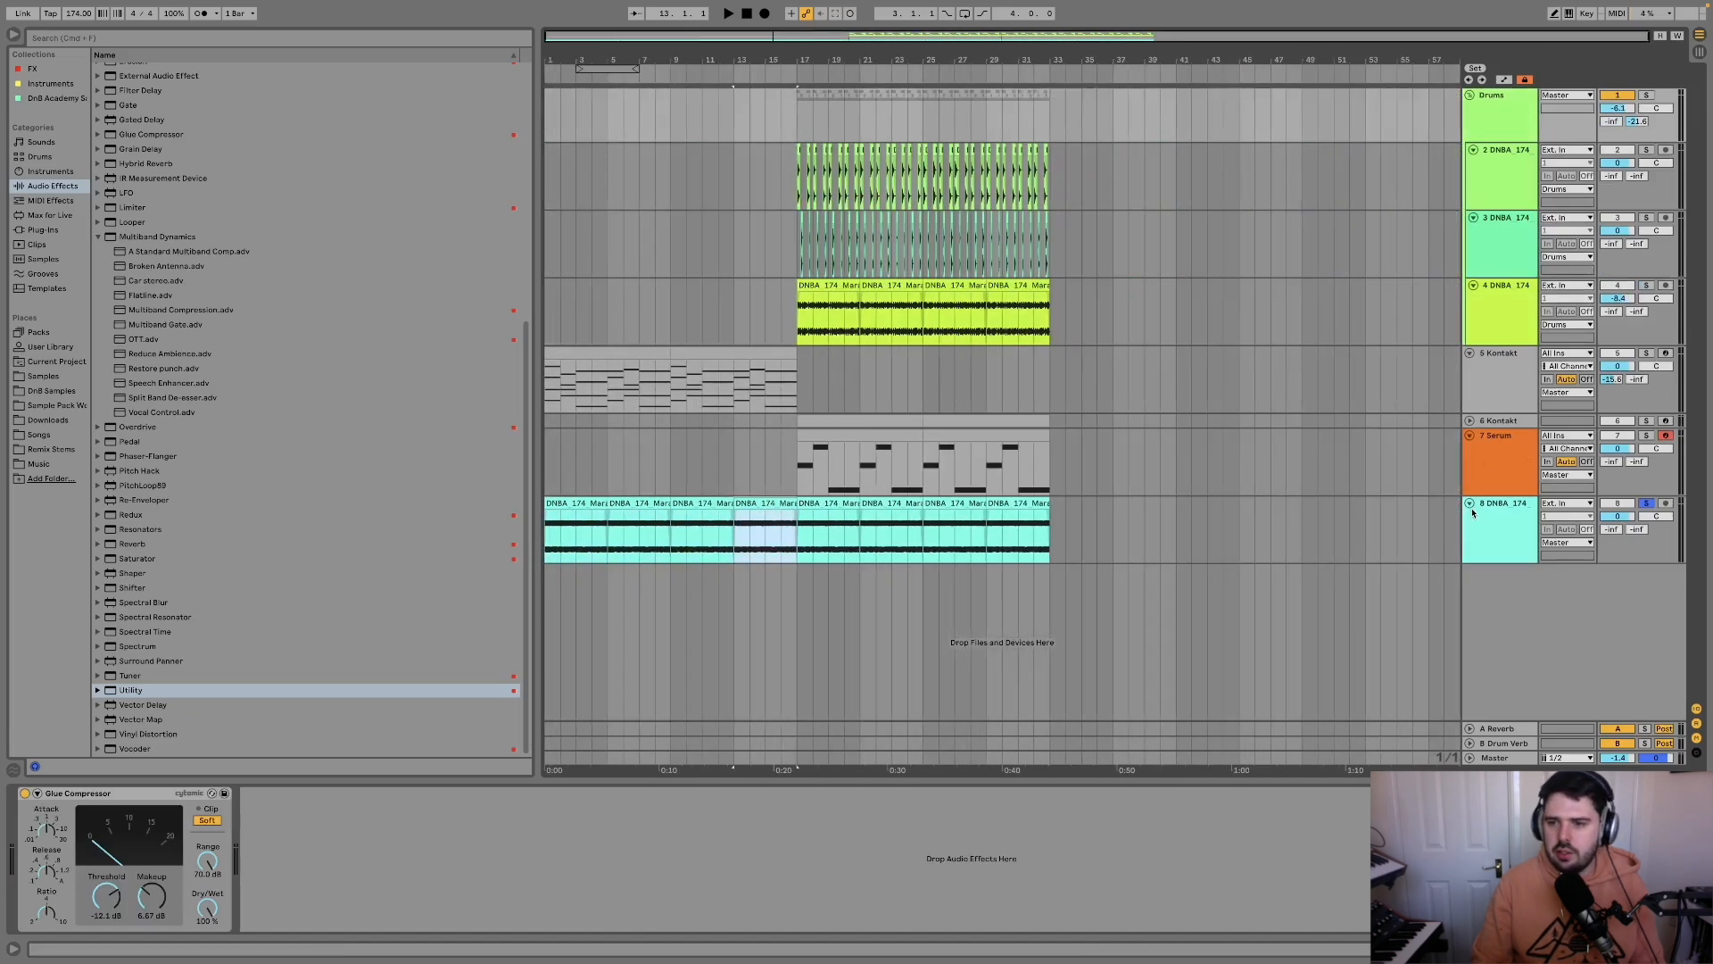
left_click(1473, 513)
left_click(1471, 95, "alt")
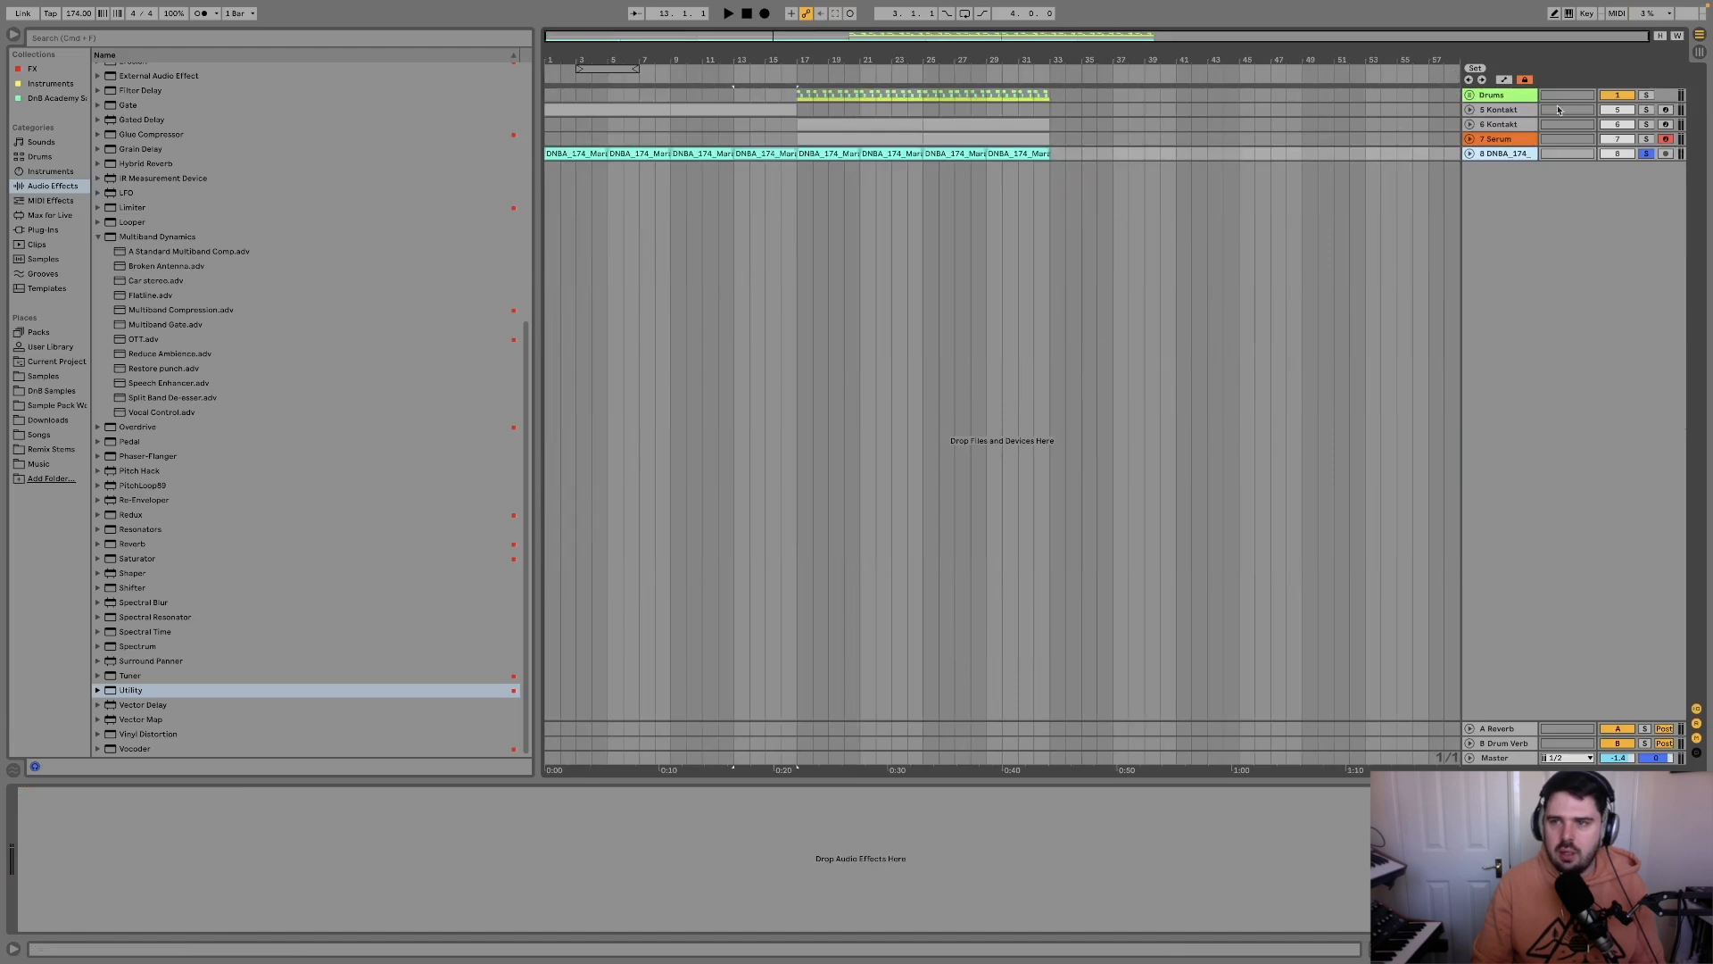
Expand the 5 Kontakt track, select its first clip, play from bar 1 and clear the solo on the 8 DNBA_174 track.
left_click(1469, 110)
scroll(625, 142, "up", 8)
scroll(661, 143, "left", 3)
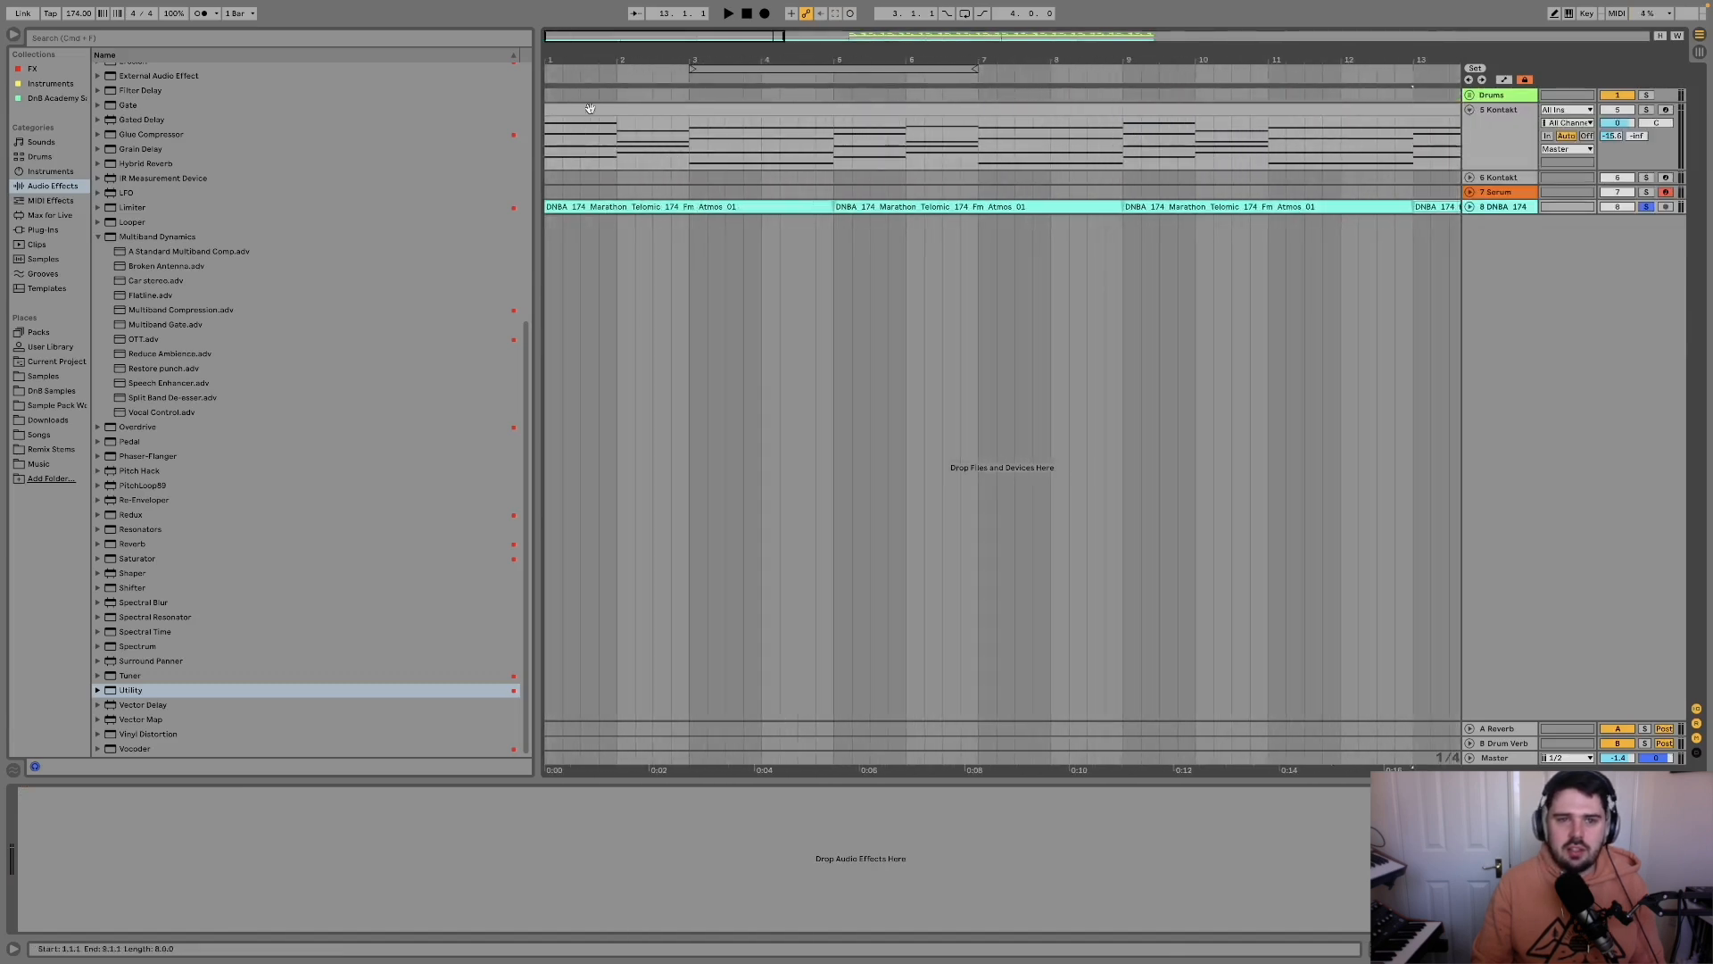
left_click(691, 109)
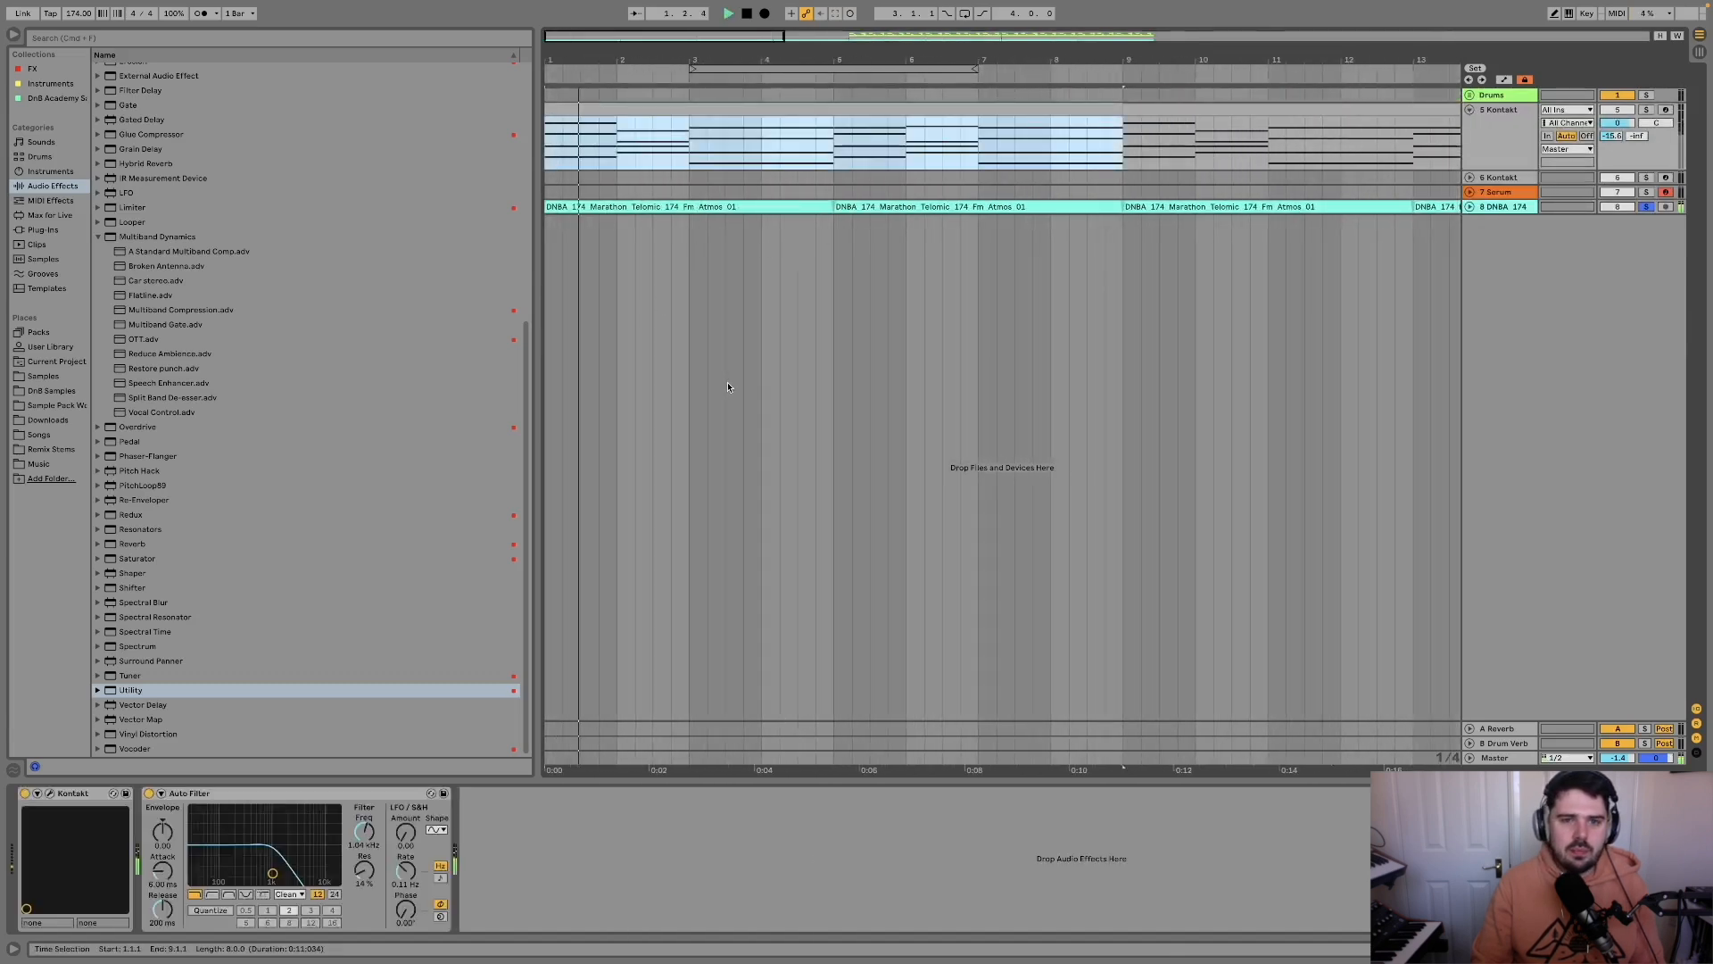
key("s")
key("w")
key("s")
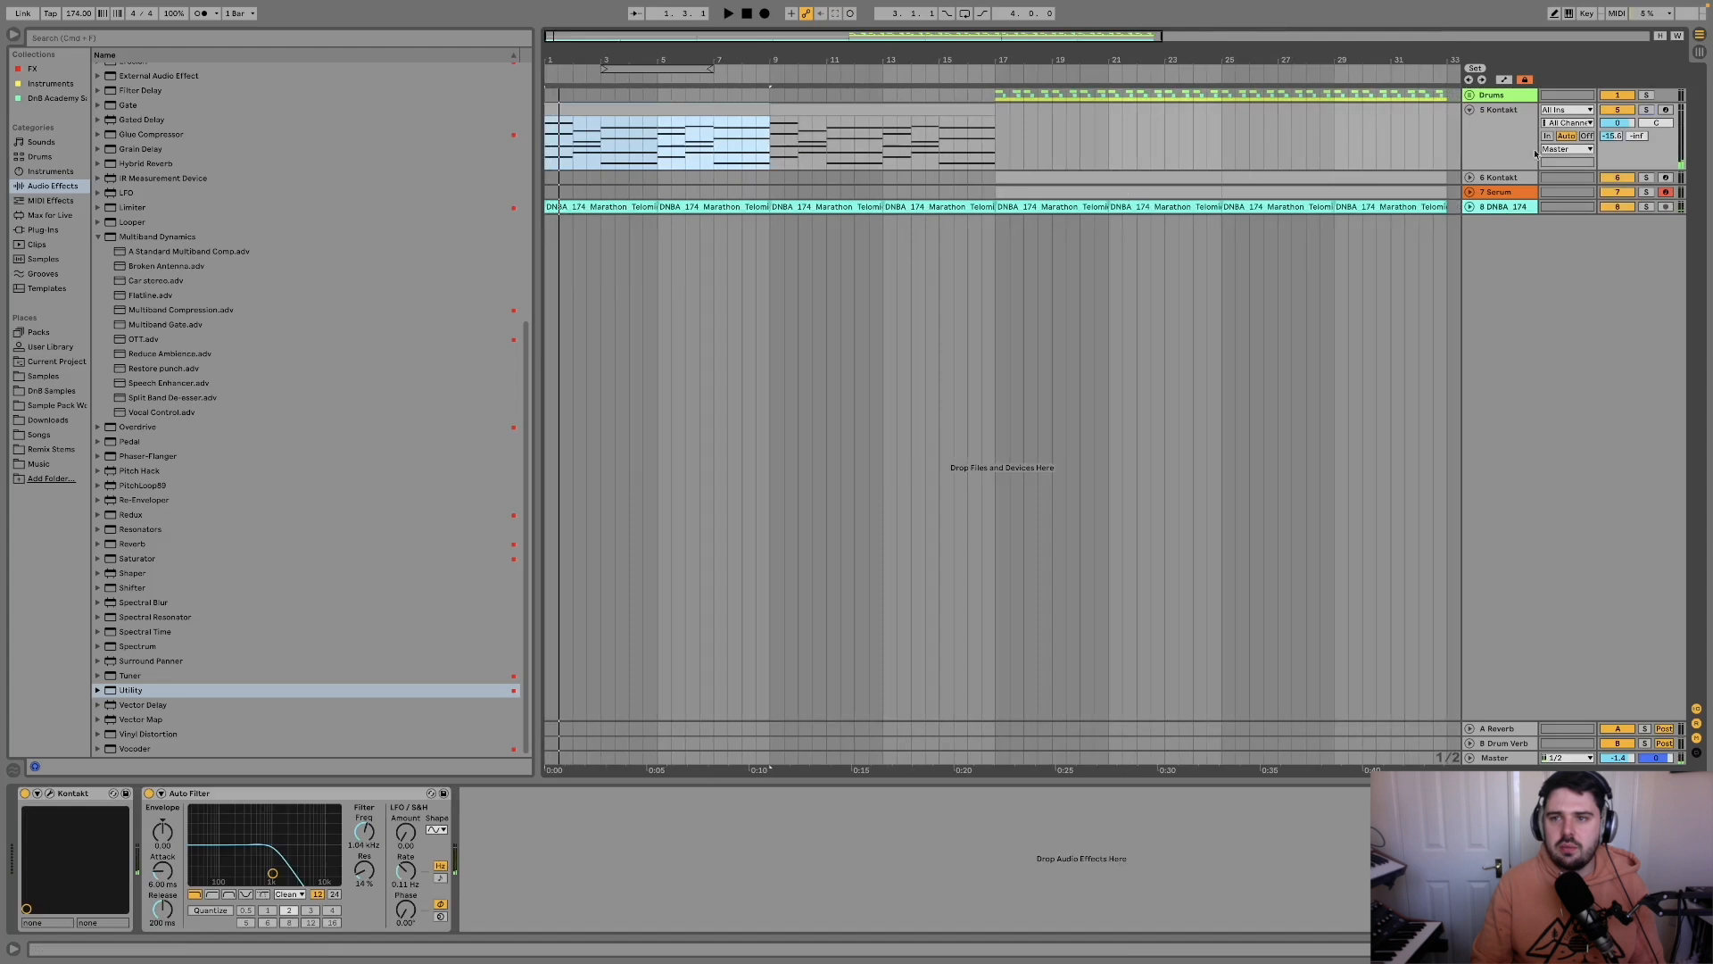
left_click(1496, 154)
left_click(1484, 181)
left_click(1495, 147)
left_click(1505, 178)
left_click(1502, 155)
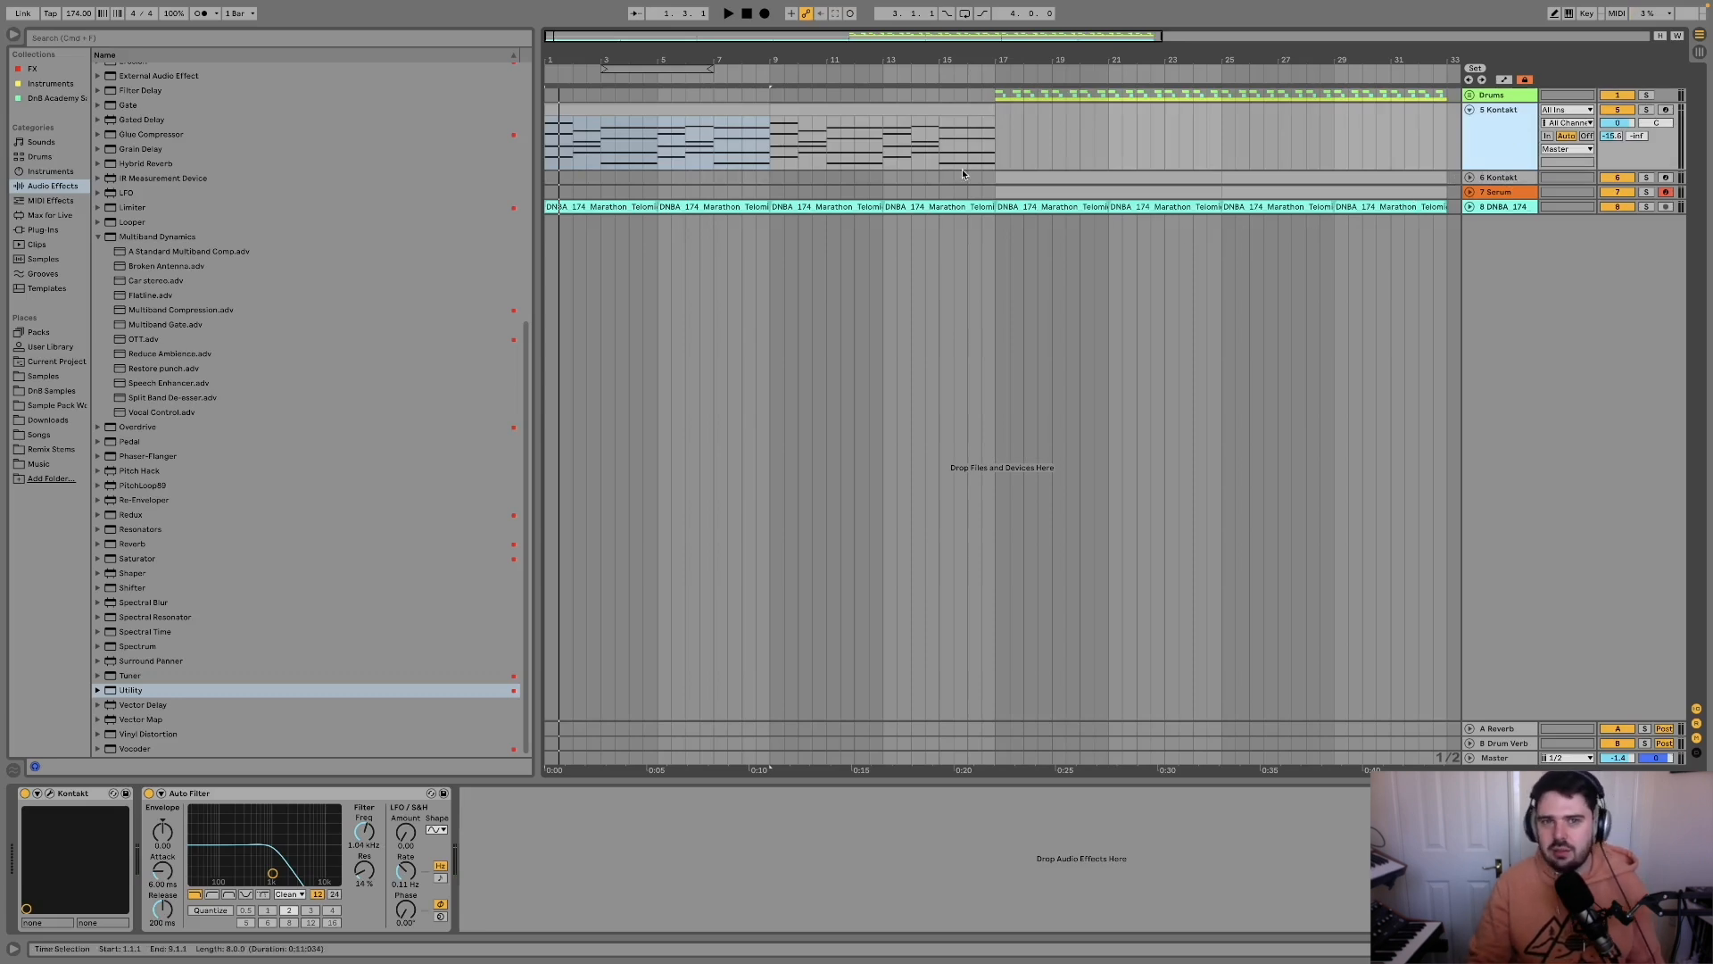
left_click(569, 106)
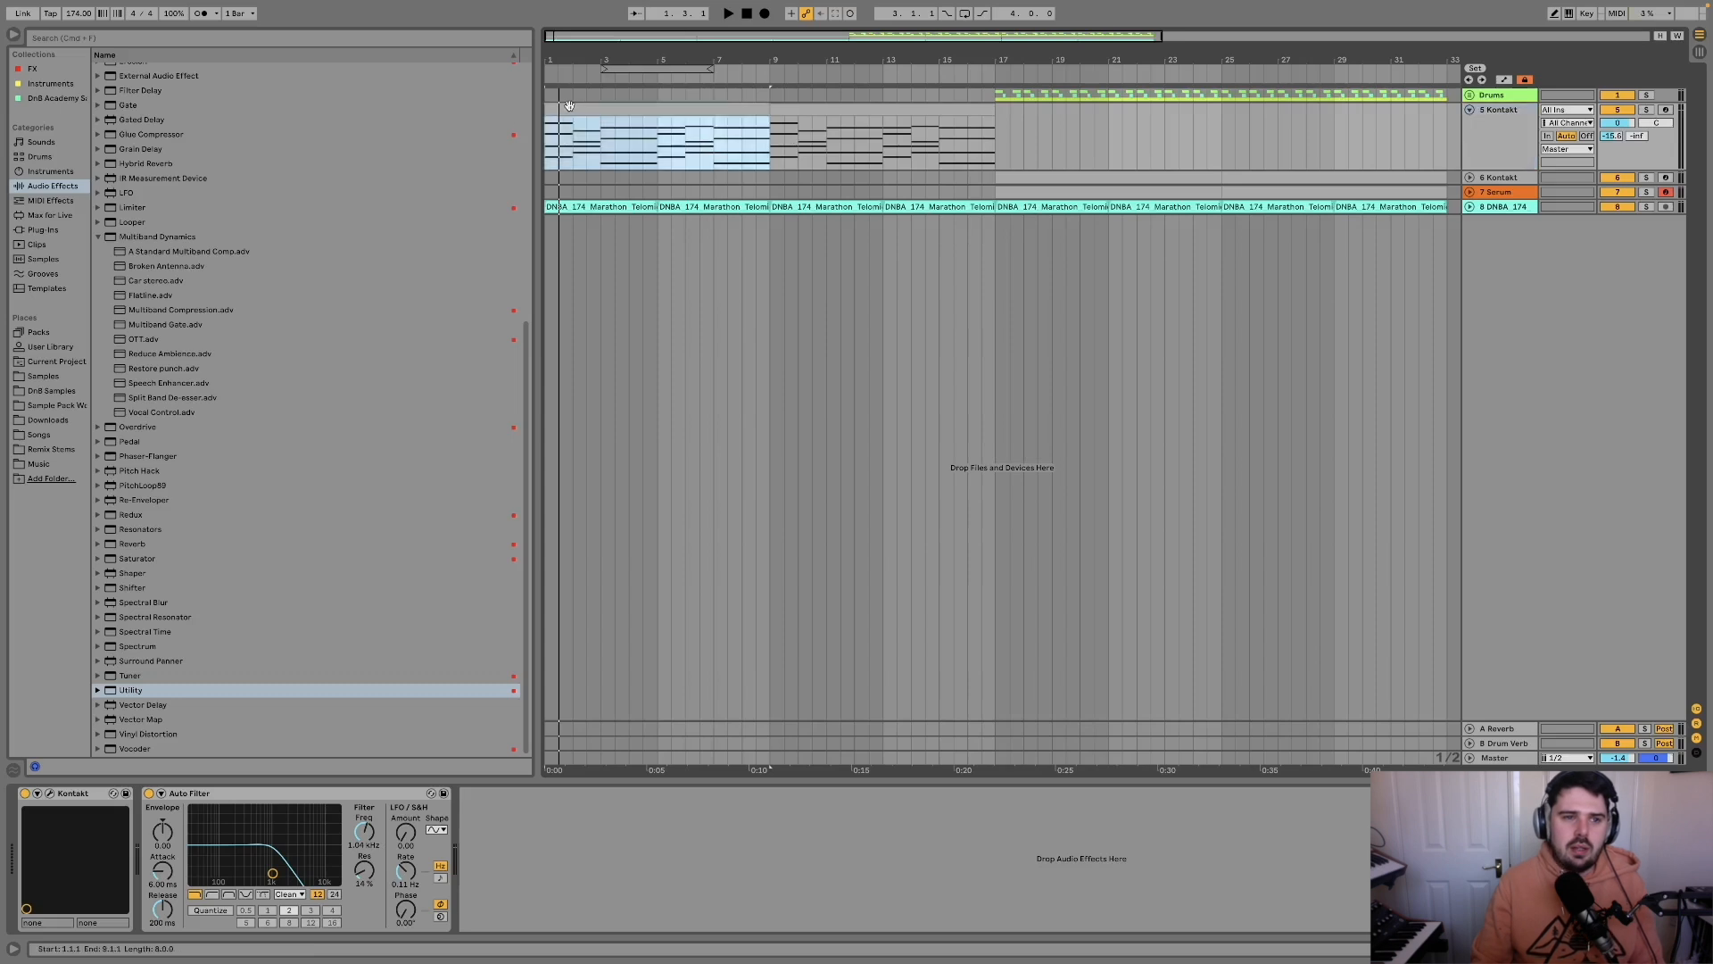
Add an EQ Eight to the 8 DNBA_174 track and another after the Auto Filter on the 5 Kontakt track.
left_click(1500, 210)
scroll(268, 402, "up", 3)
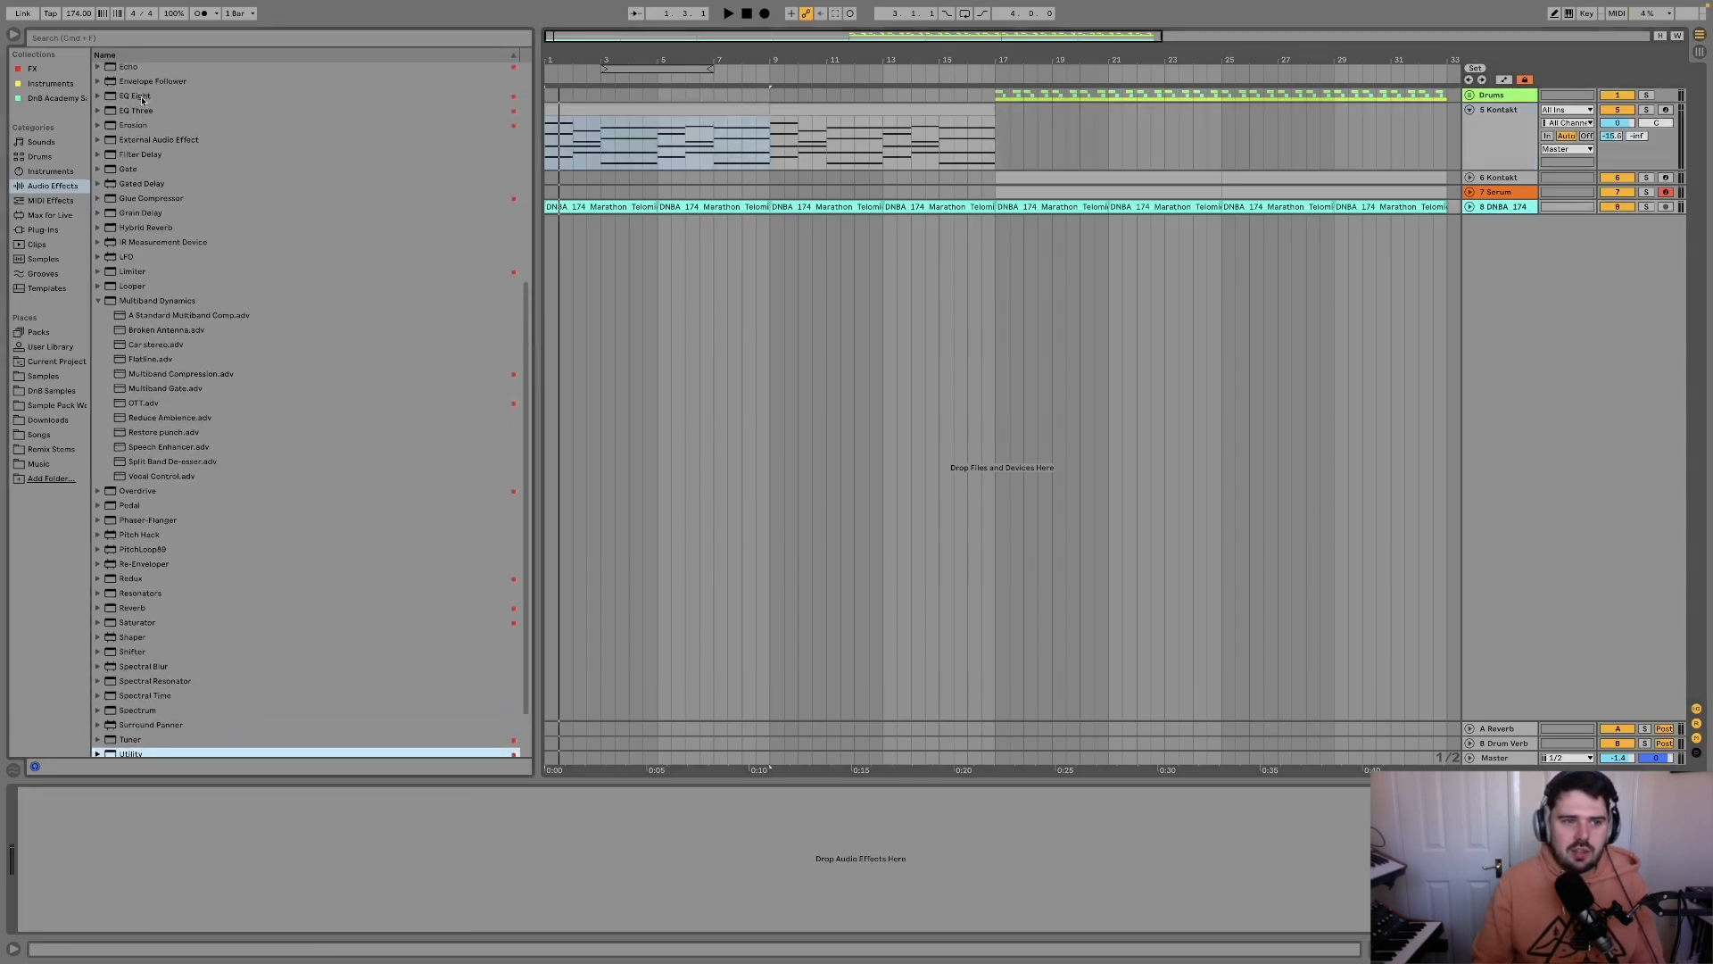
left_click_drag(134, 95, 161, 858)
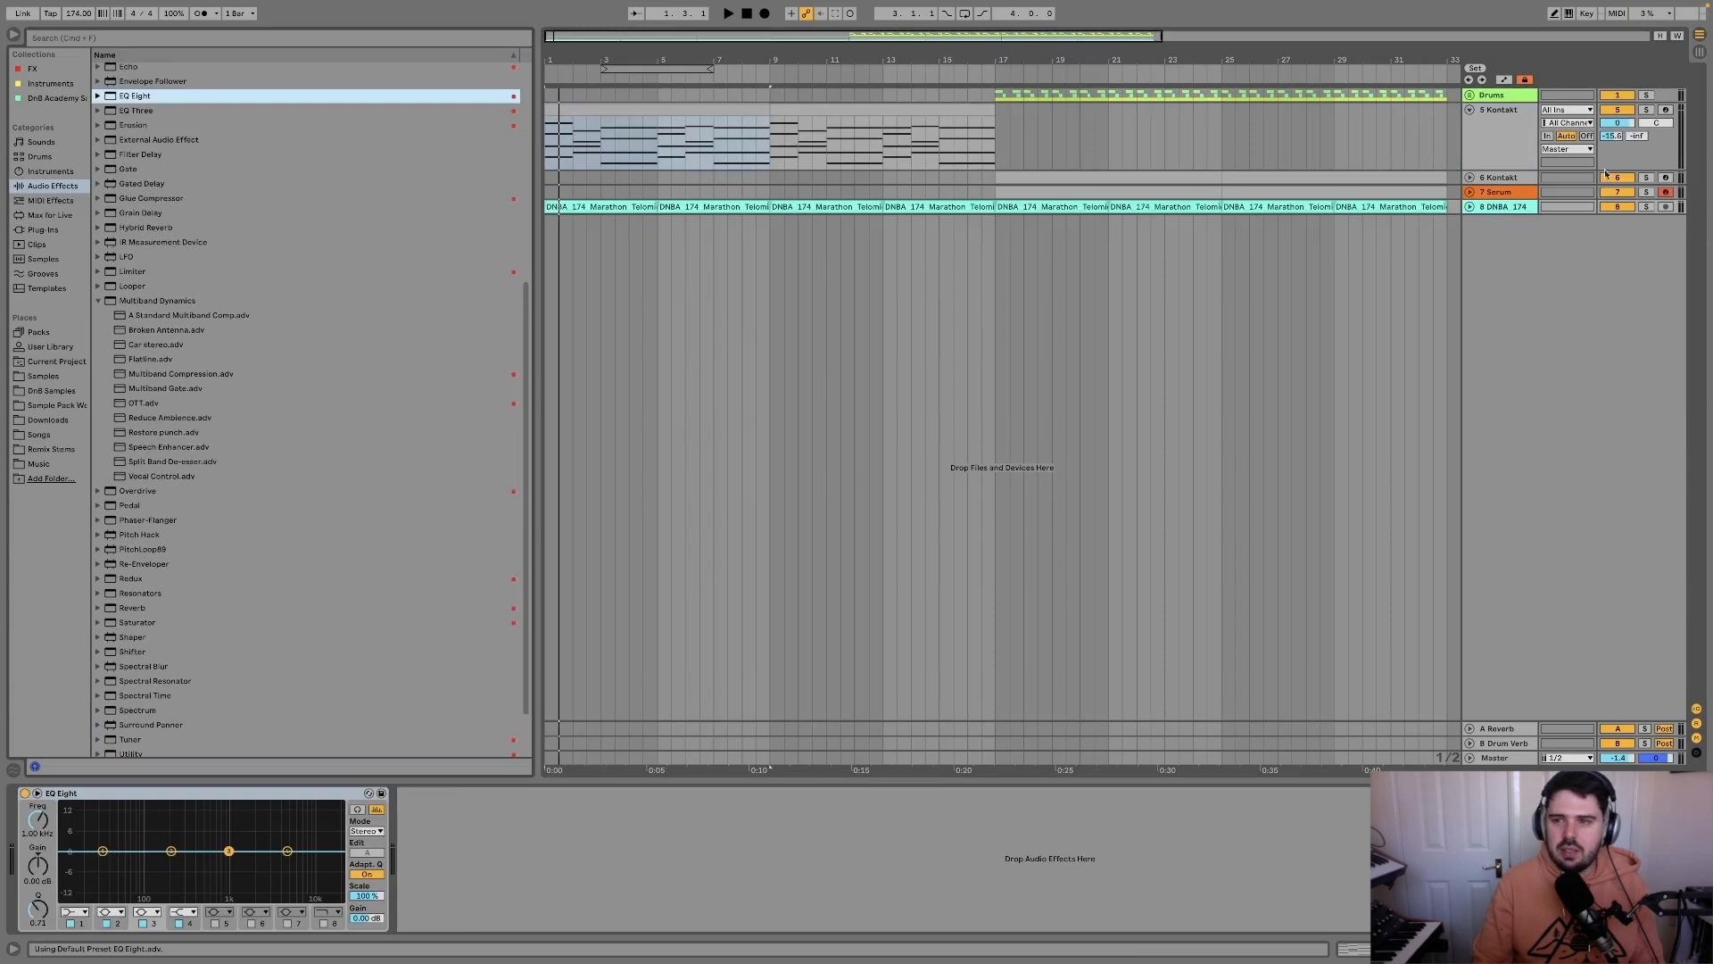
left_click(1521, 139)
left_click_drag(132, 89, 523, 848)
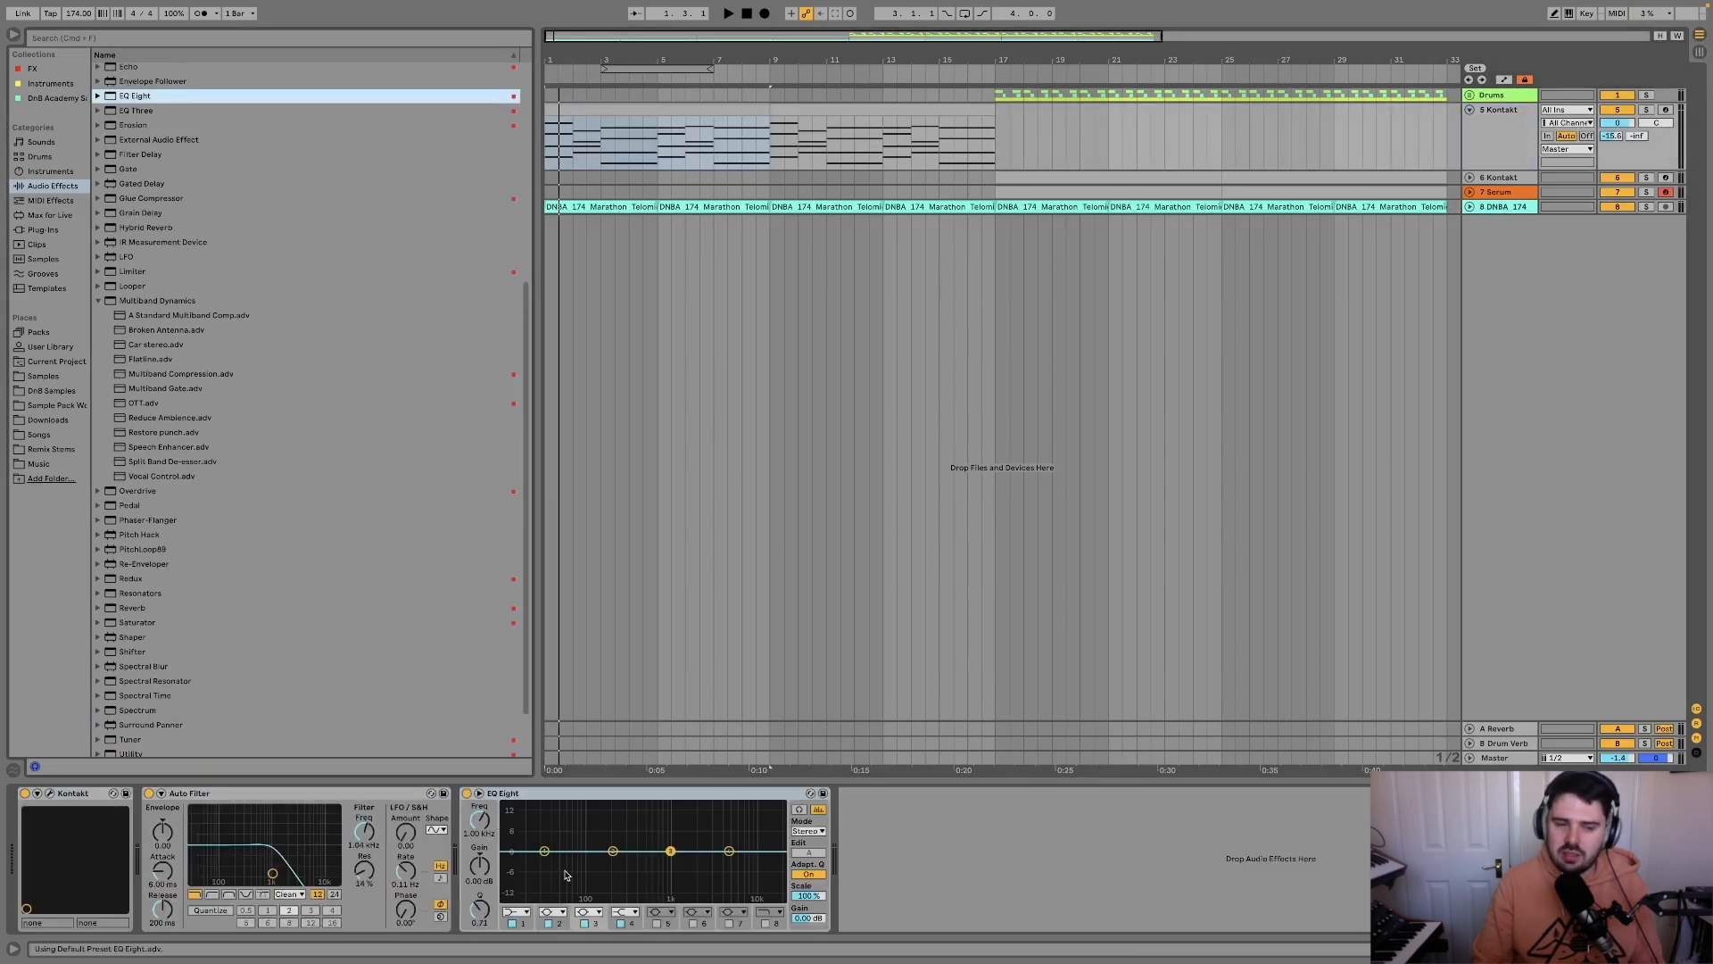
Try SPAN after the EQ Eight on the 5 Kontakt track, view the spectrum during playback, and delete the SPAN device.
scroll(107, 671, "down", 2)
left_click(20, 67)
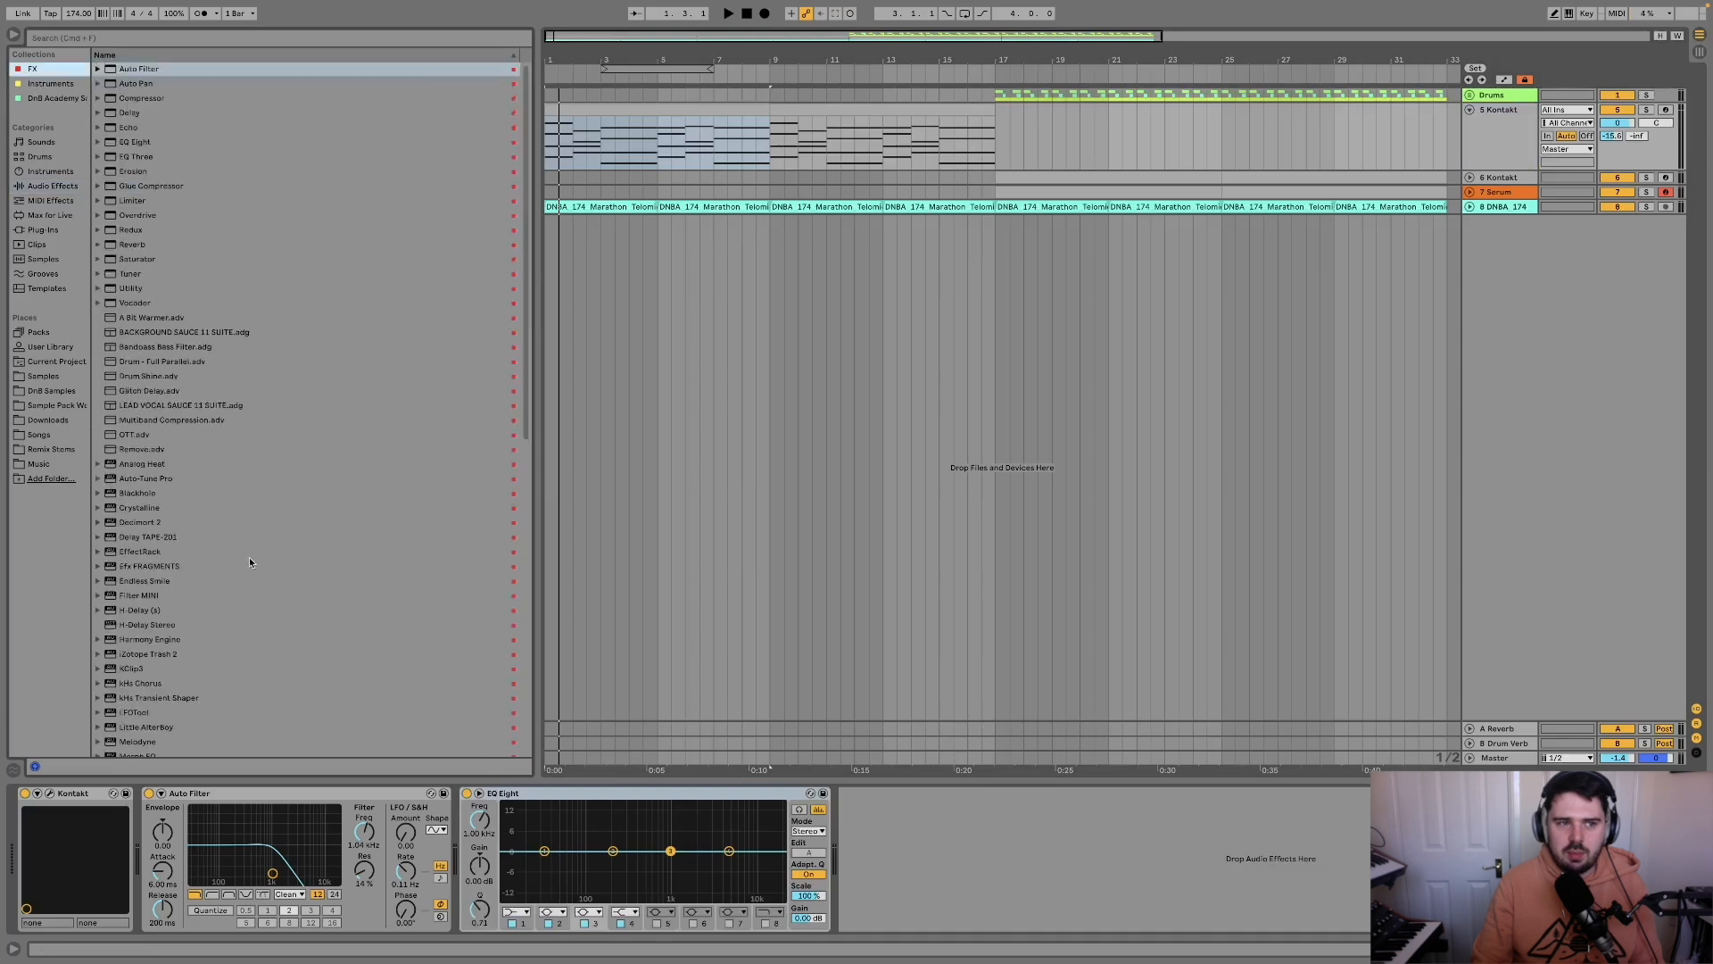
left_click_drag(136, 475, 956, 891)
key("space")
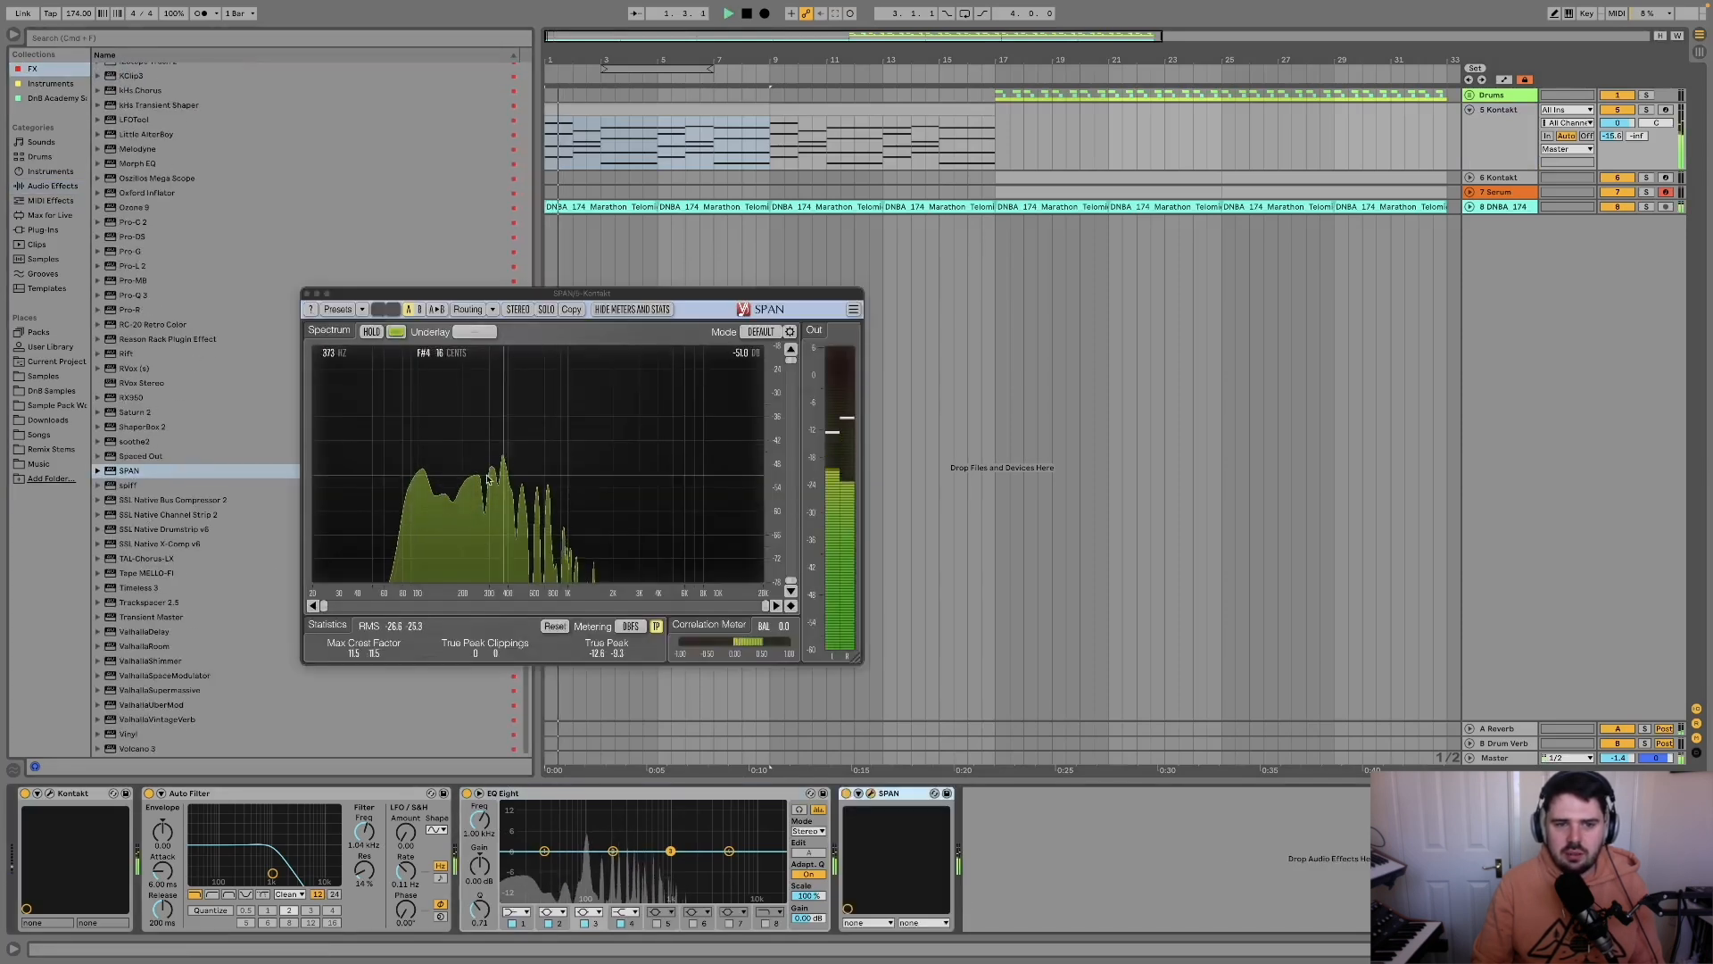
left_click(306, 294)
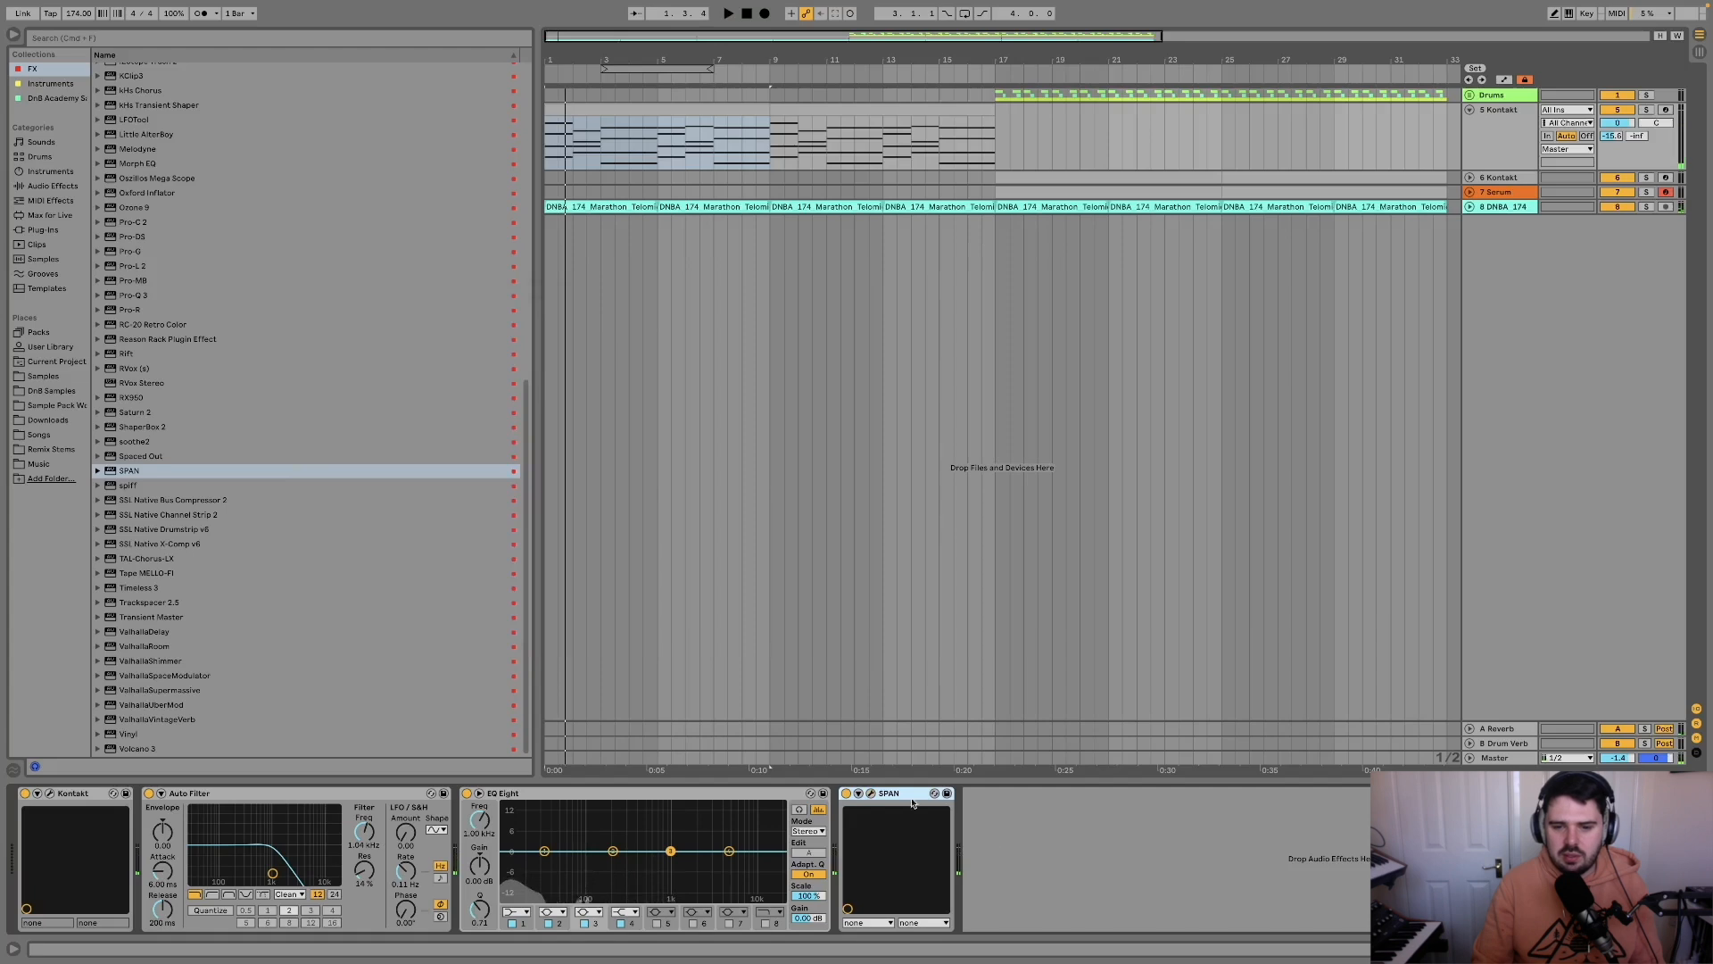
key("Delete")
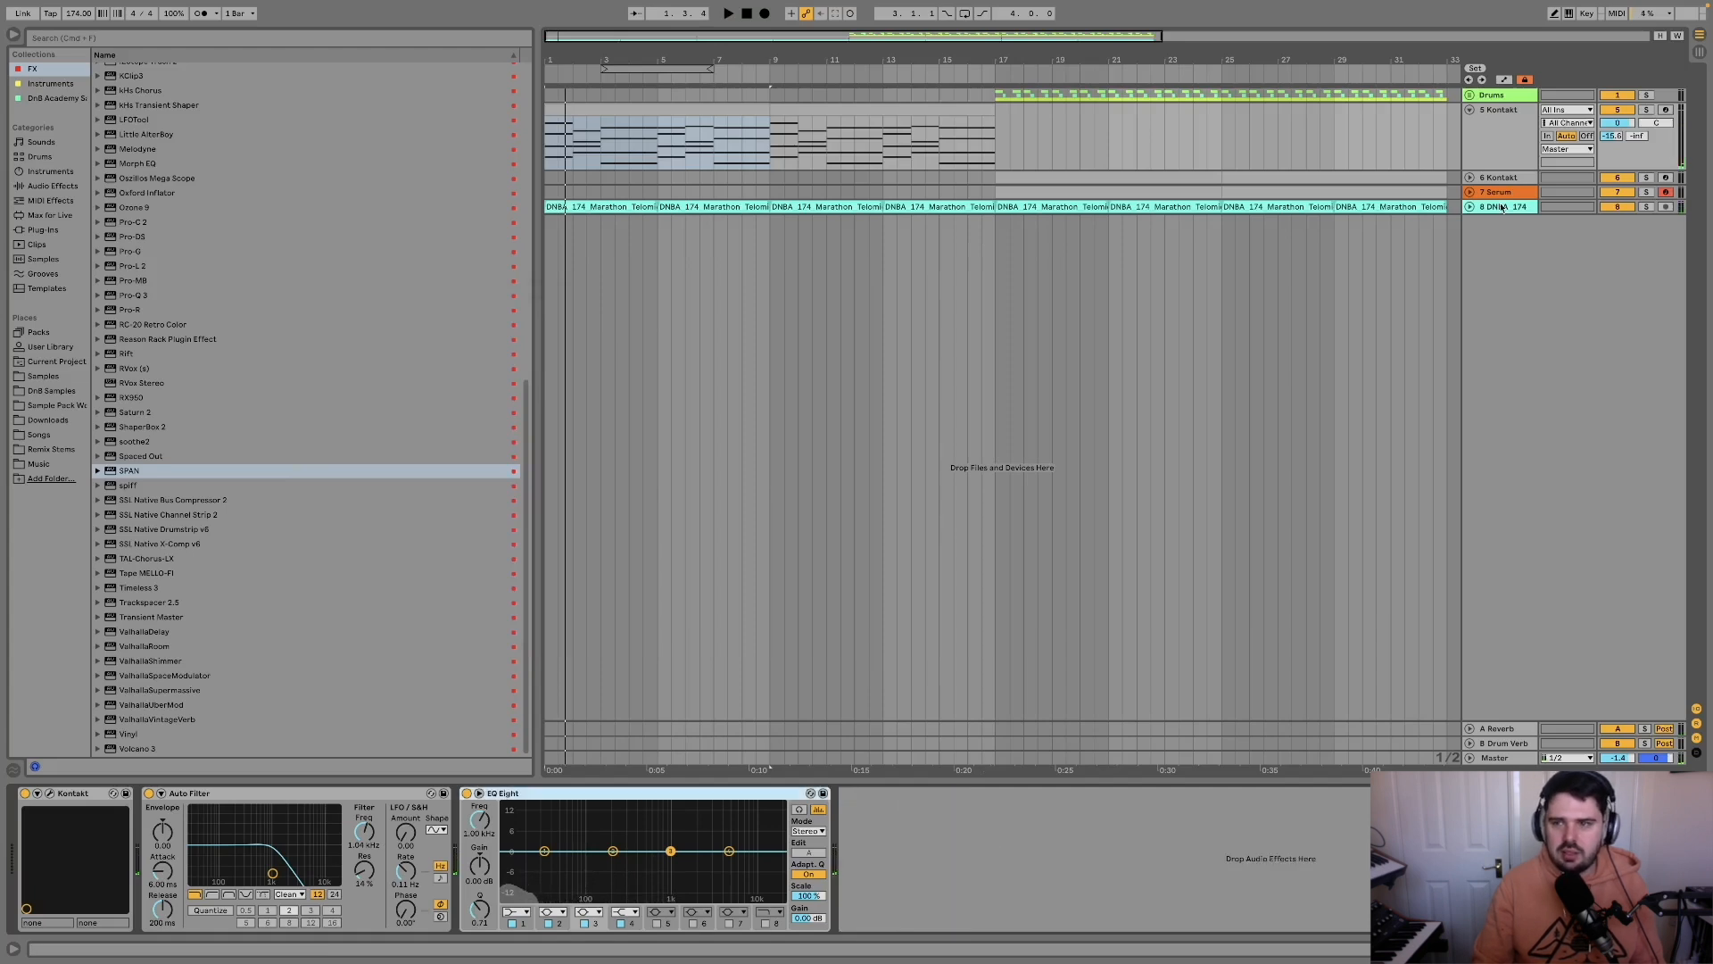
Solo the 5 Kontakt track and play its opening bars to examine the low frequencies in the EQ Eight spectrum.
left_click(1482, 147)
key("space")
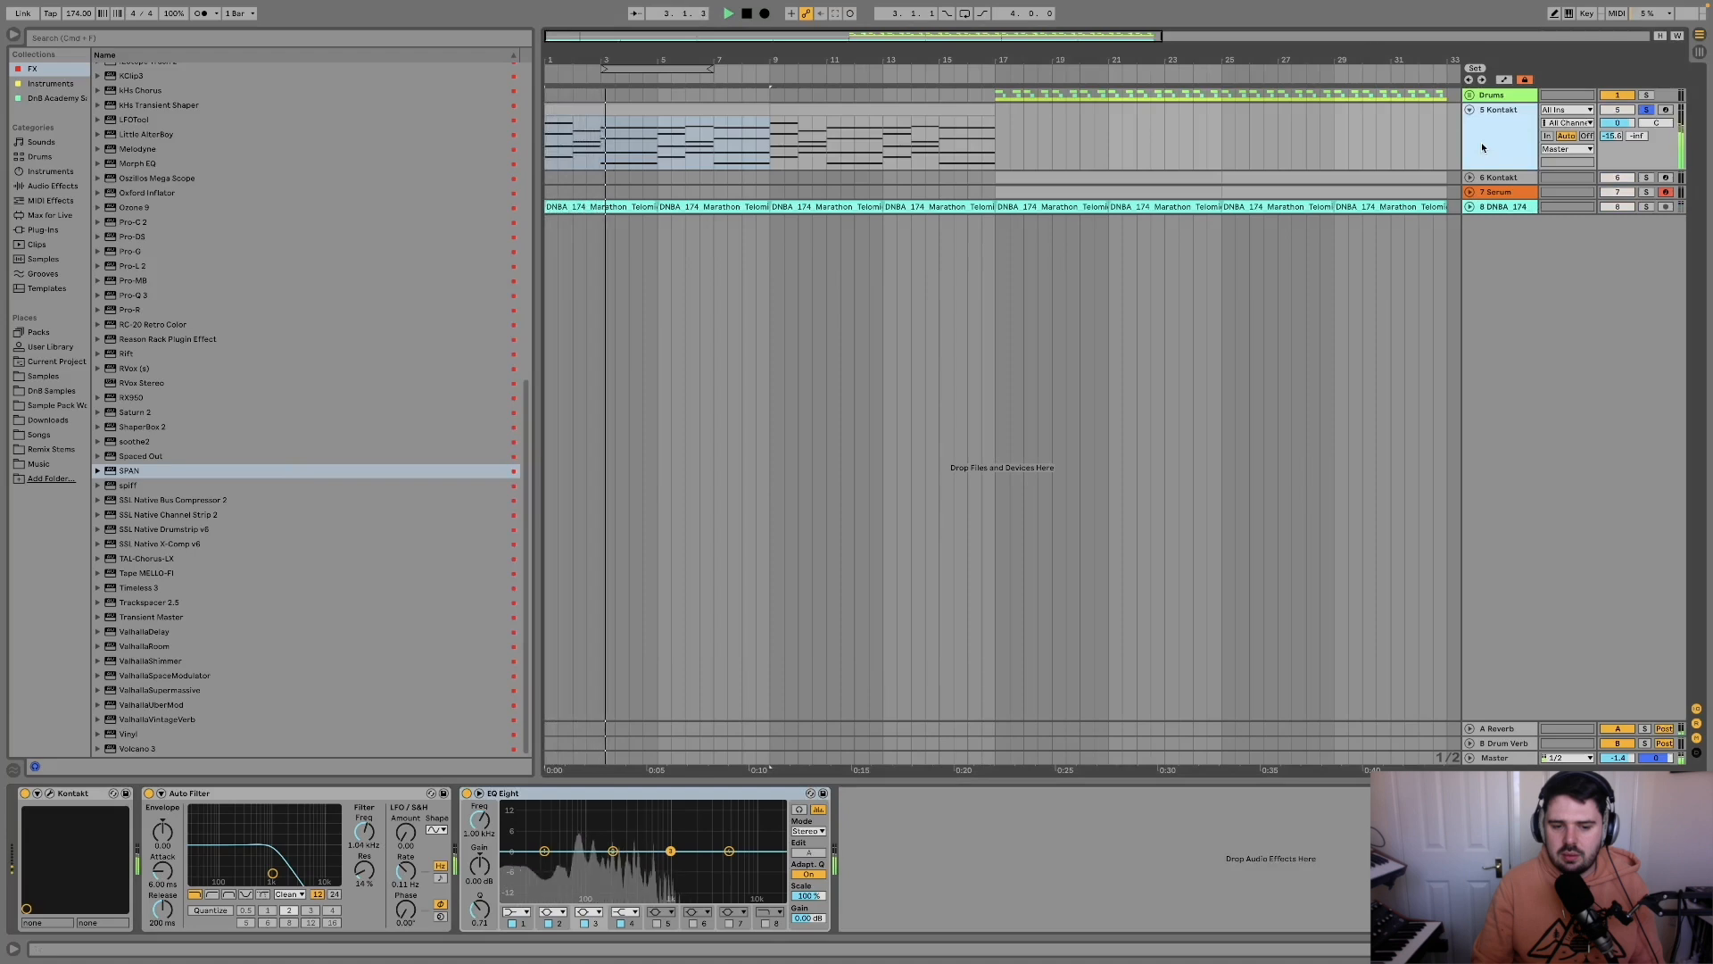
key("space")
mouse_move(474, 955)
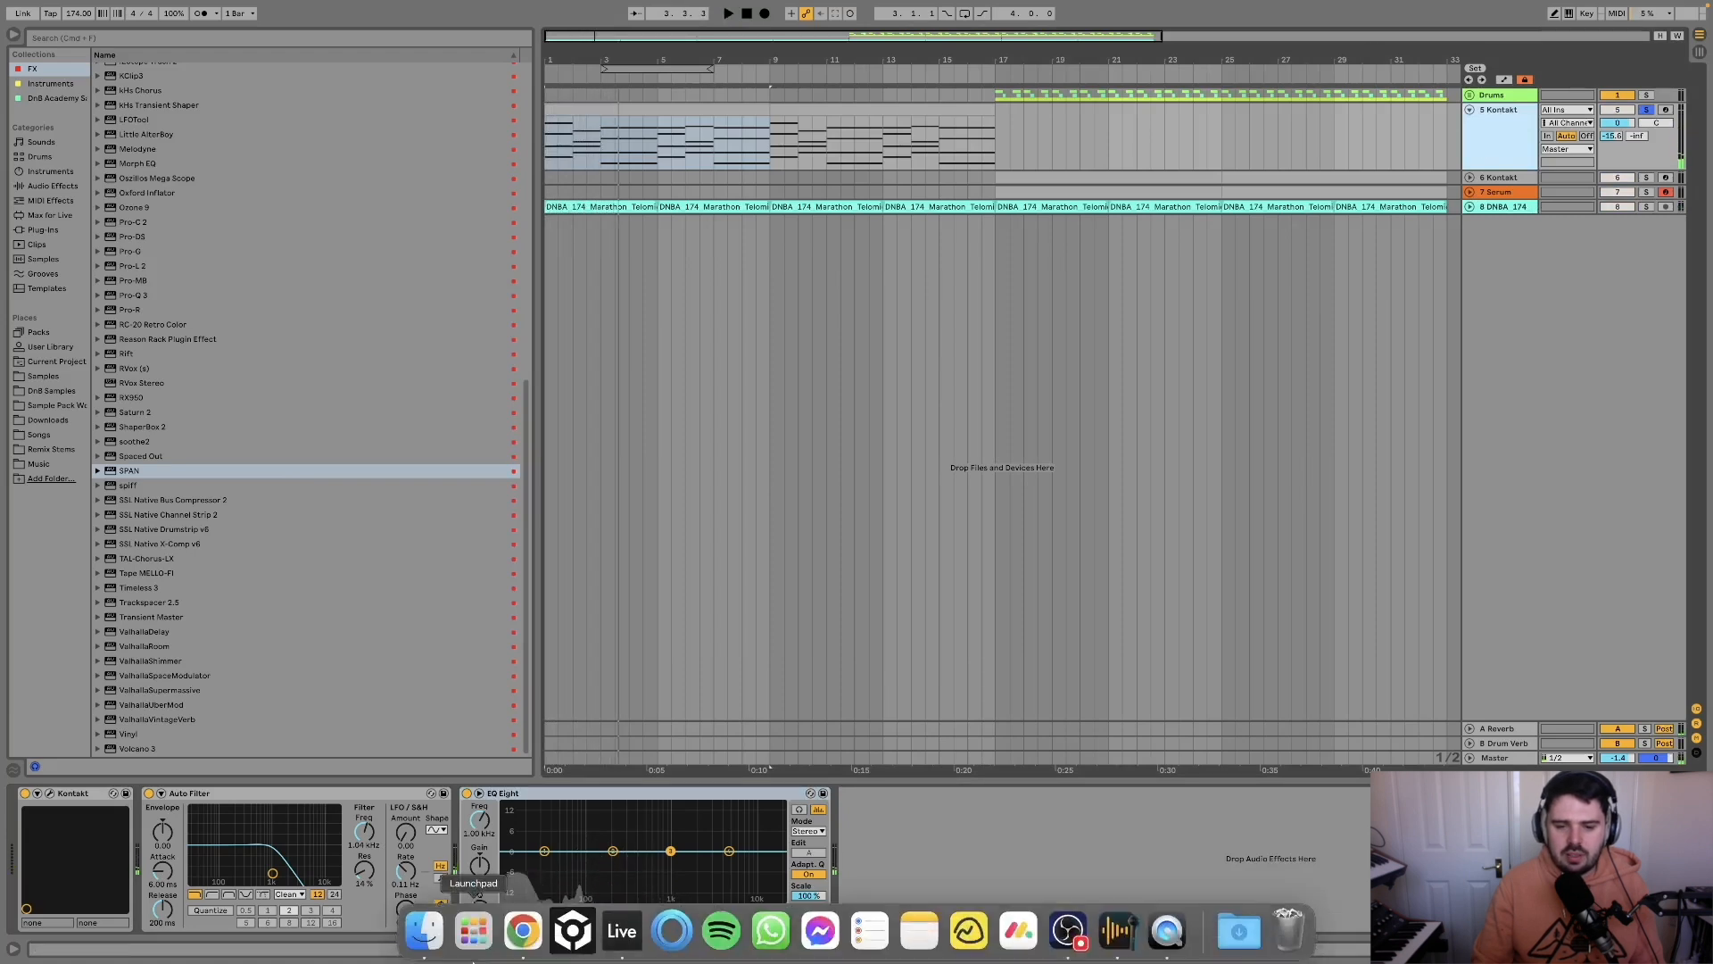
left_click(701, 743)
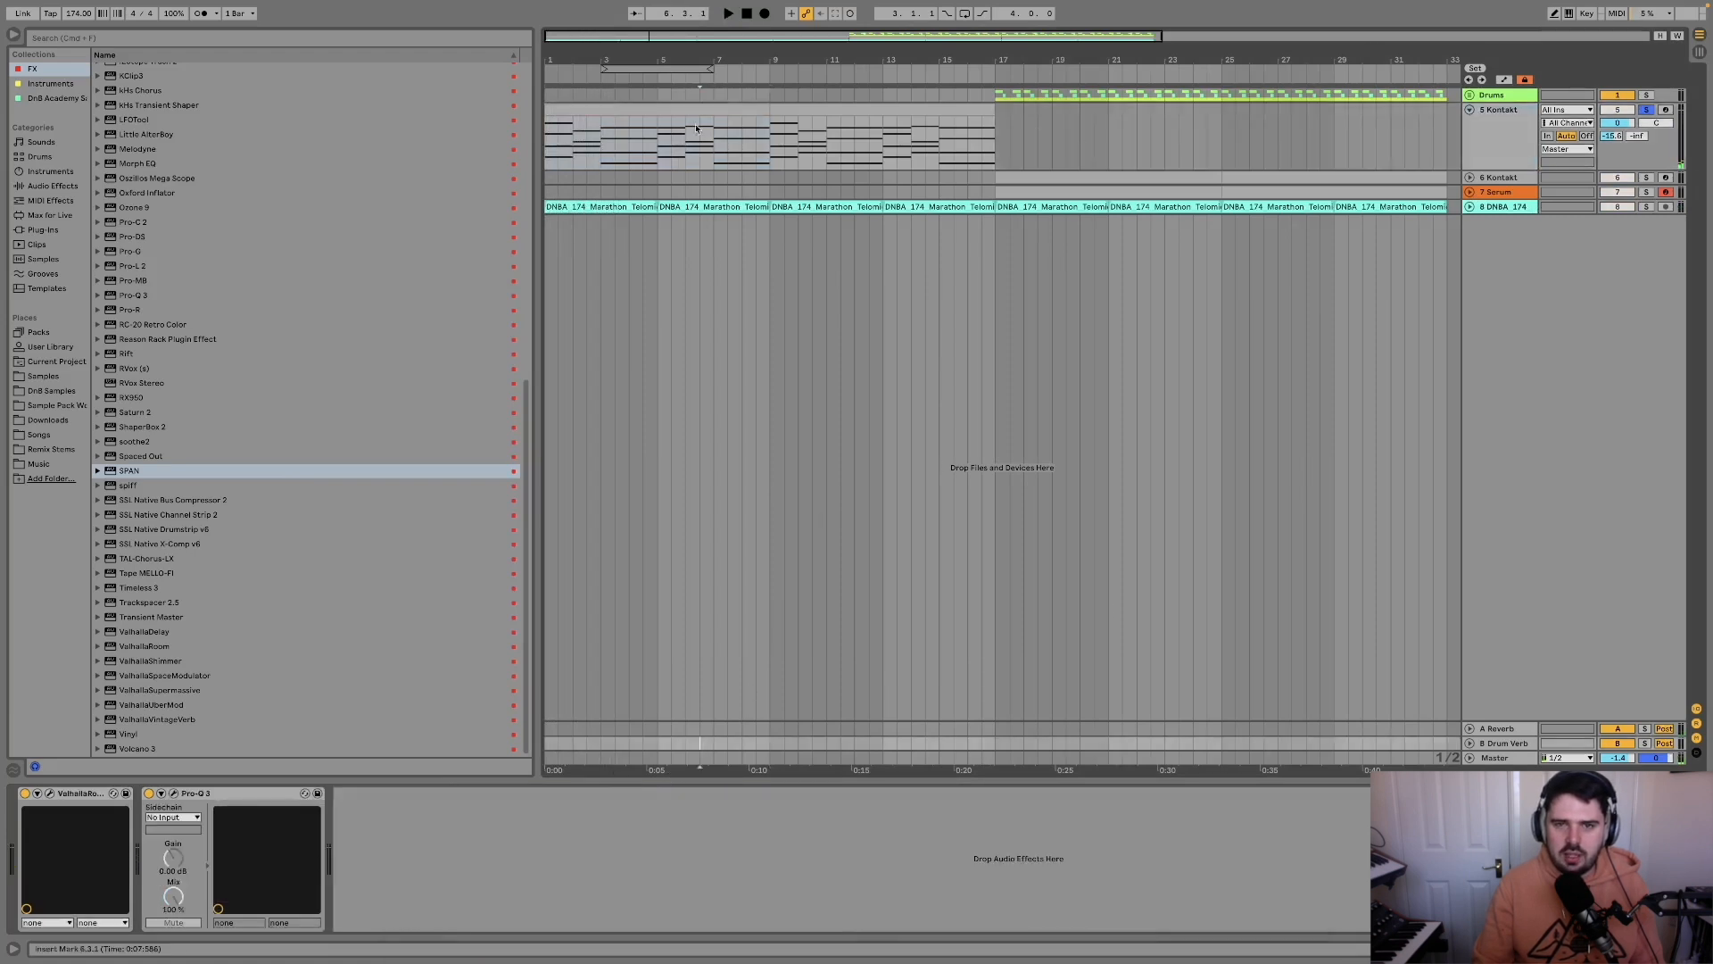
Make band 1 of the 5 Kontakt EQ Eight a low cut at about 53 Hz while playing from bar 5.
left_click(659, 153)
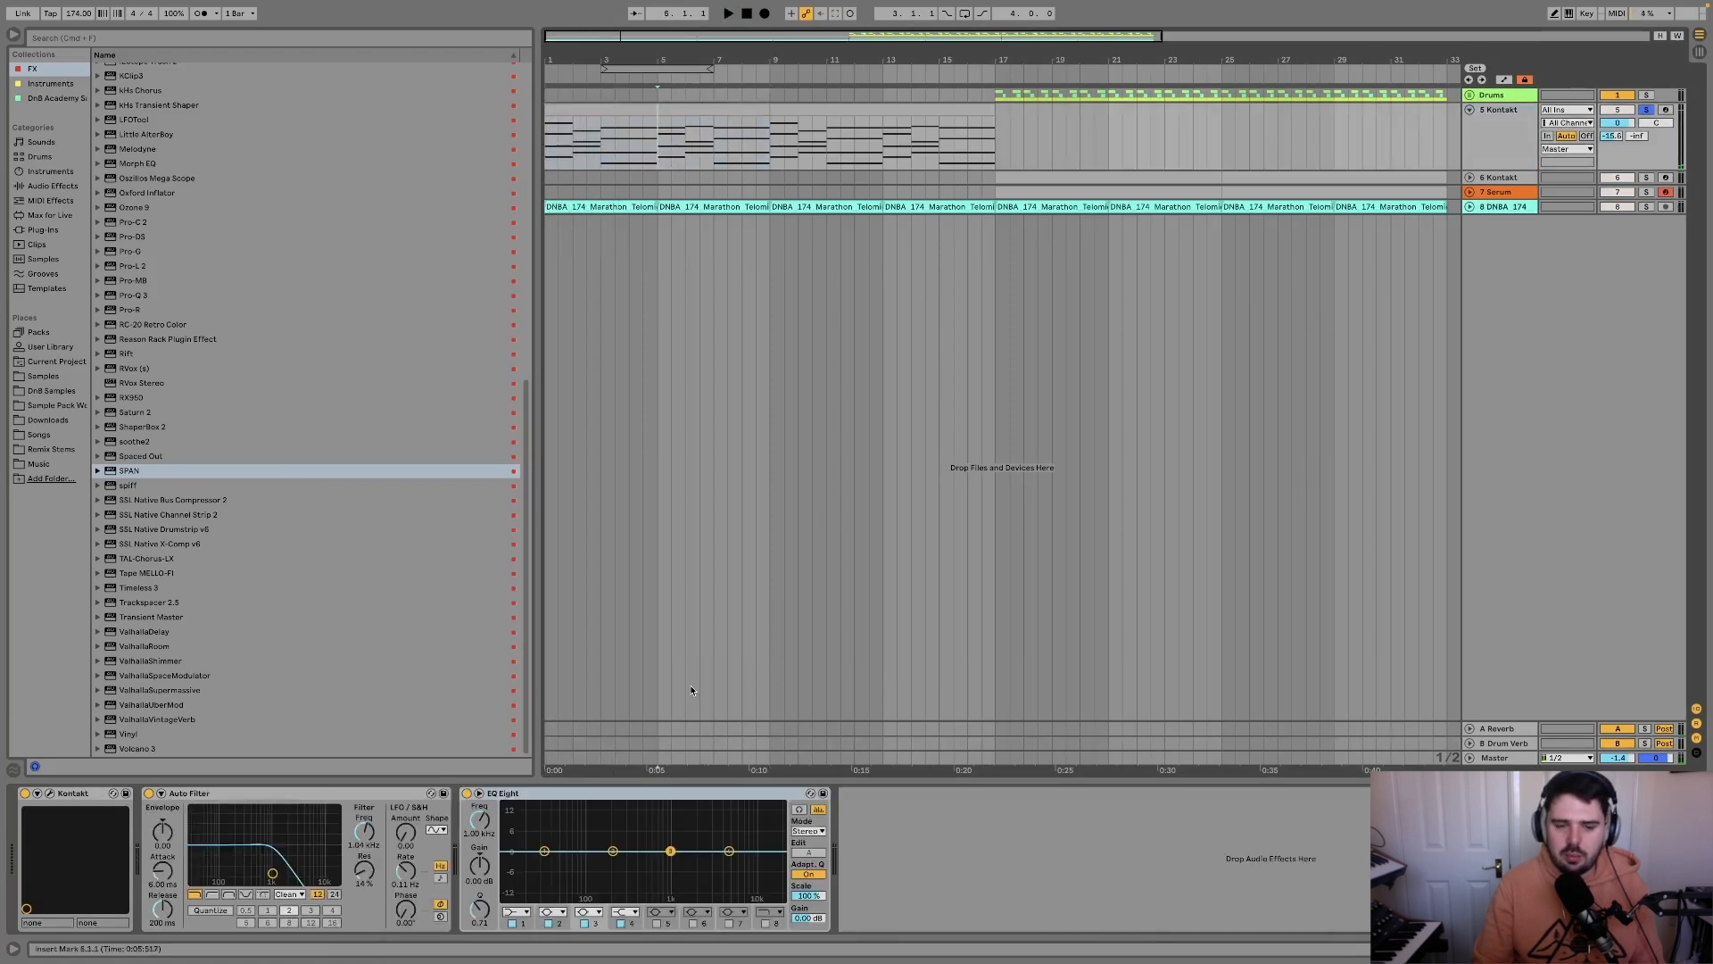
left_click(517, 912)
left_click(535, 875)
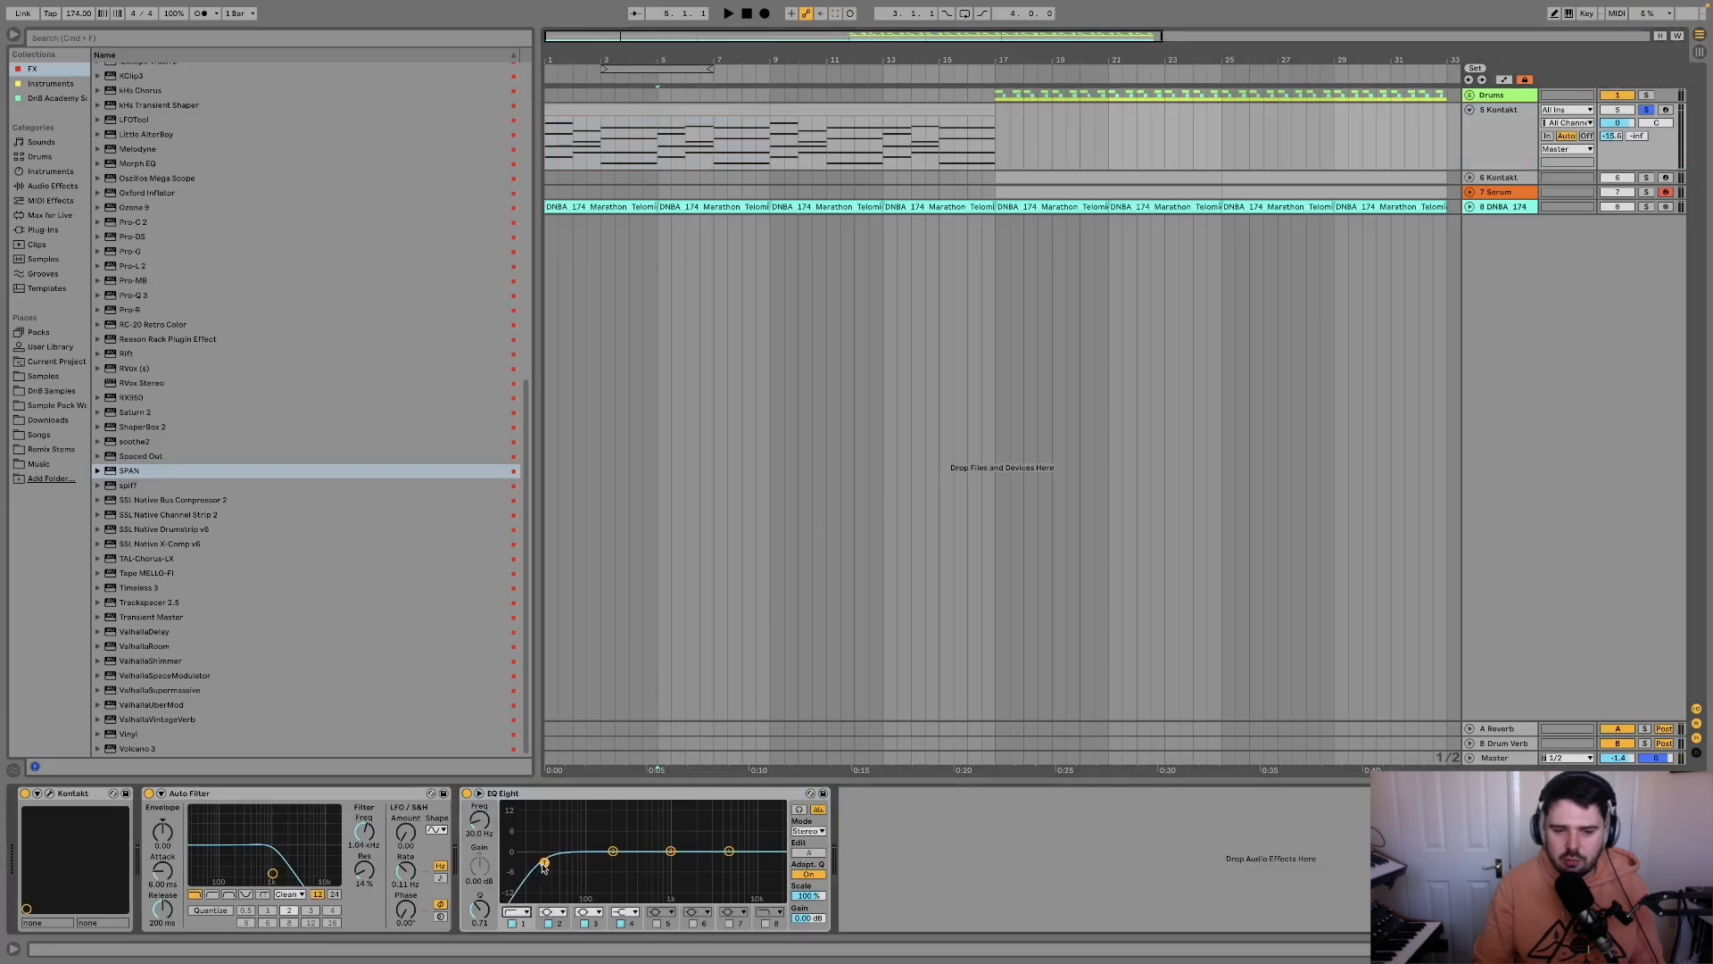
key("space")
left_click_drag(543, 865, 561, 862)
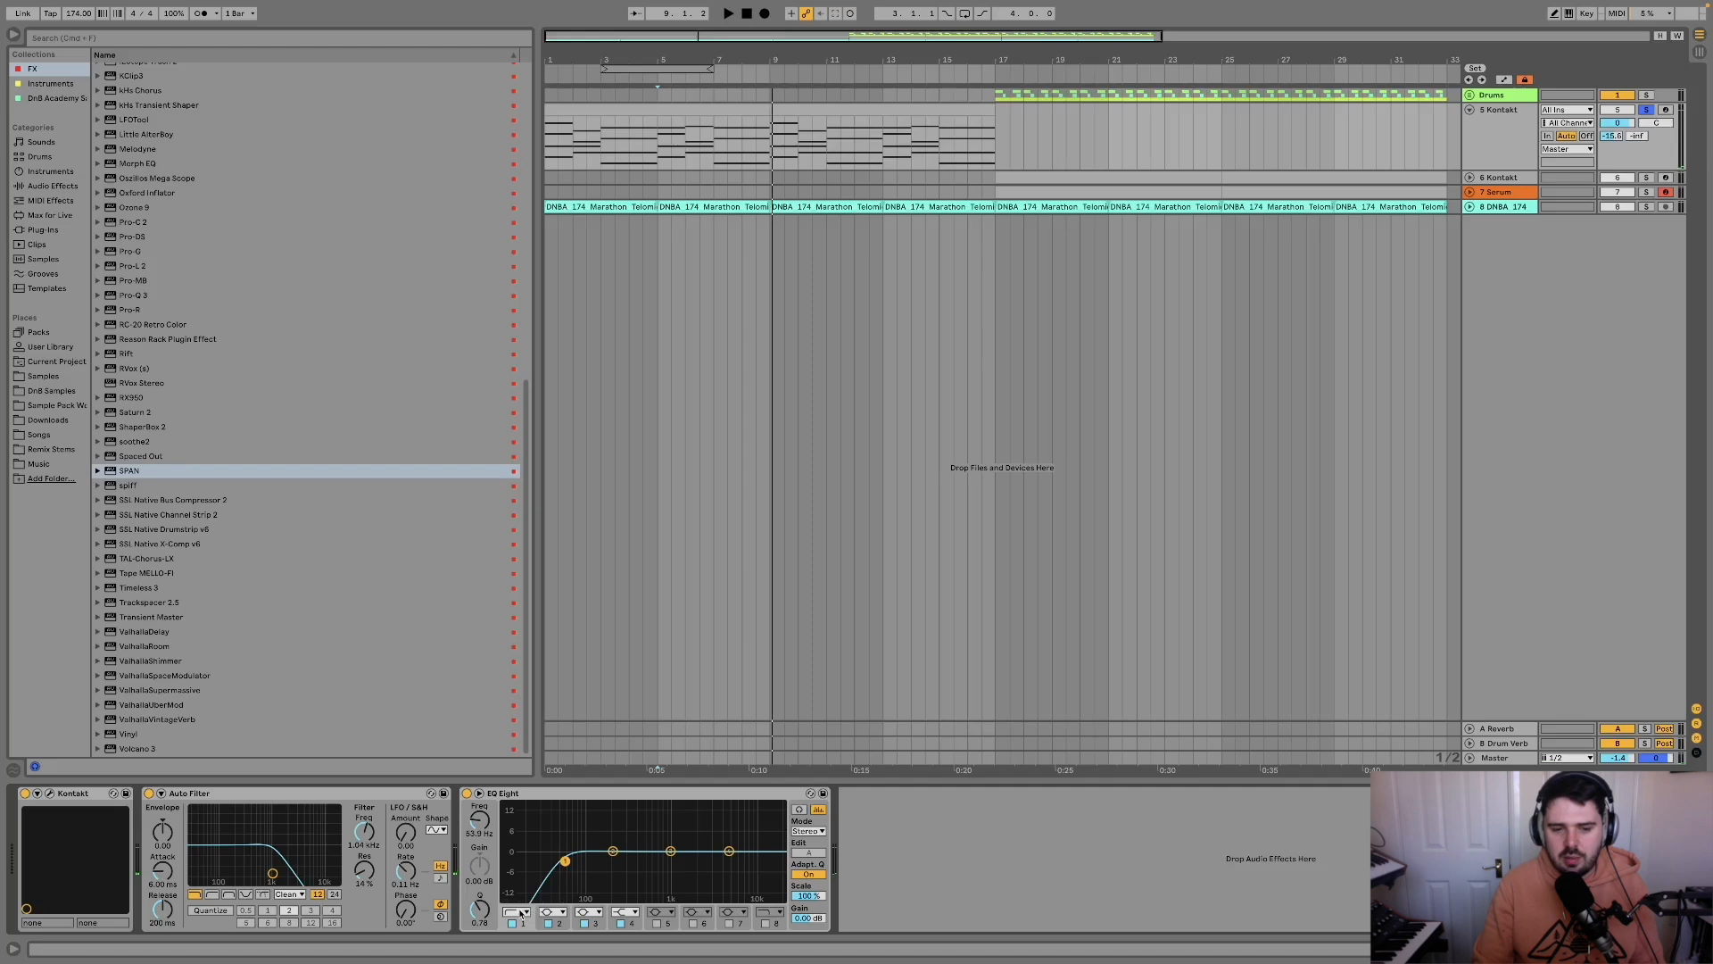
Move band 2 of the EQ Eight down to about 21 Hz and -4.6 dB, and check it with playback from bar 5.
left_click_drag(613, 851, 568, 852)
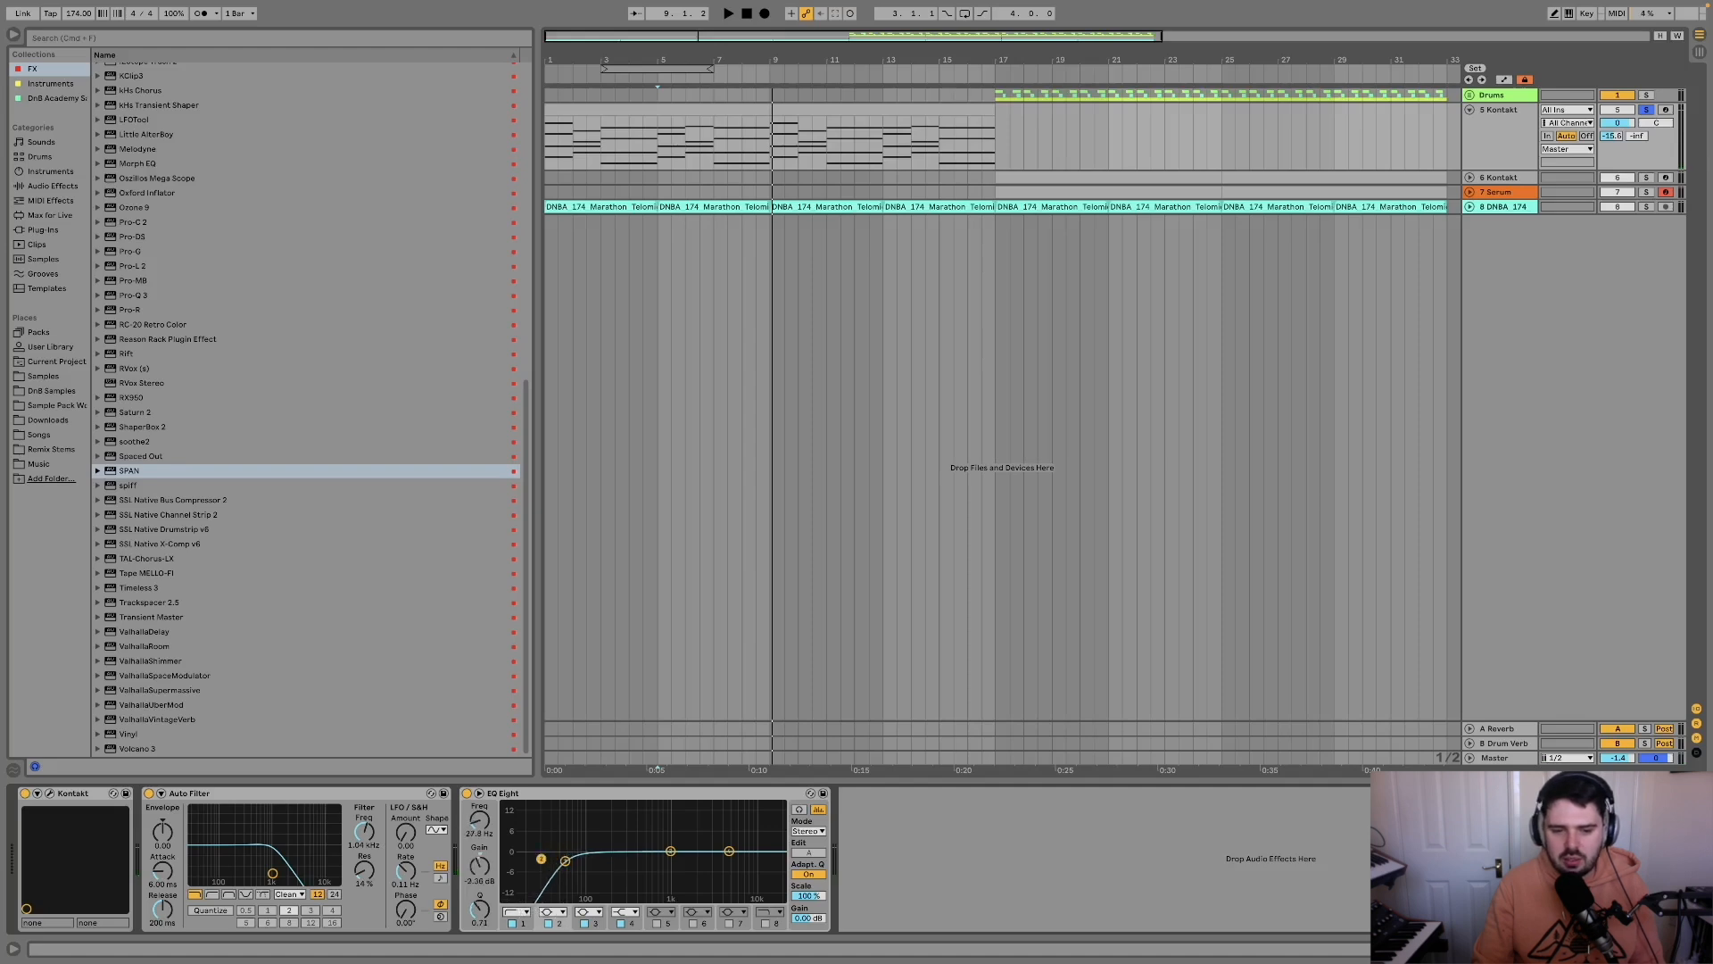
key("space")
key("space")
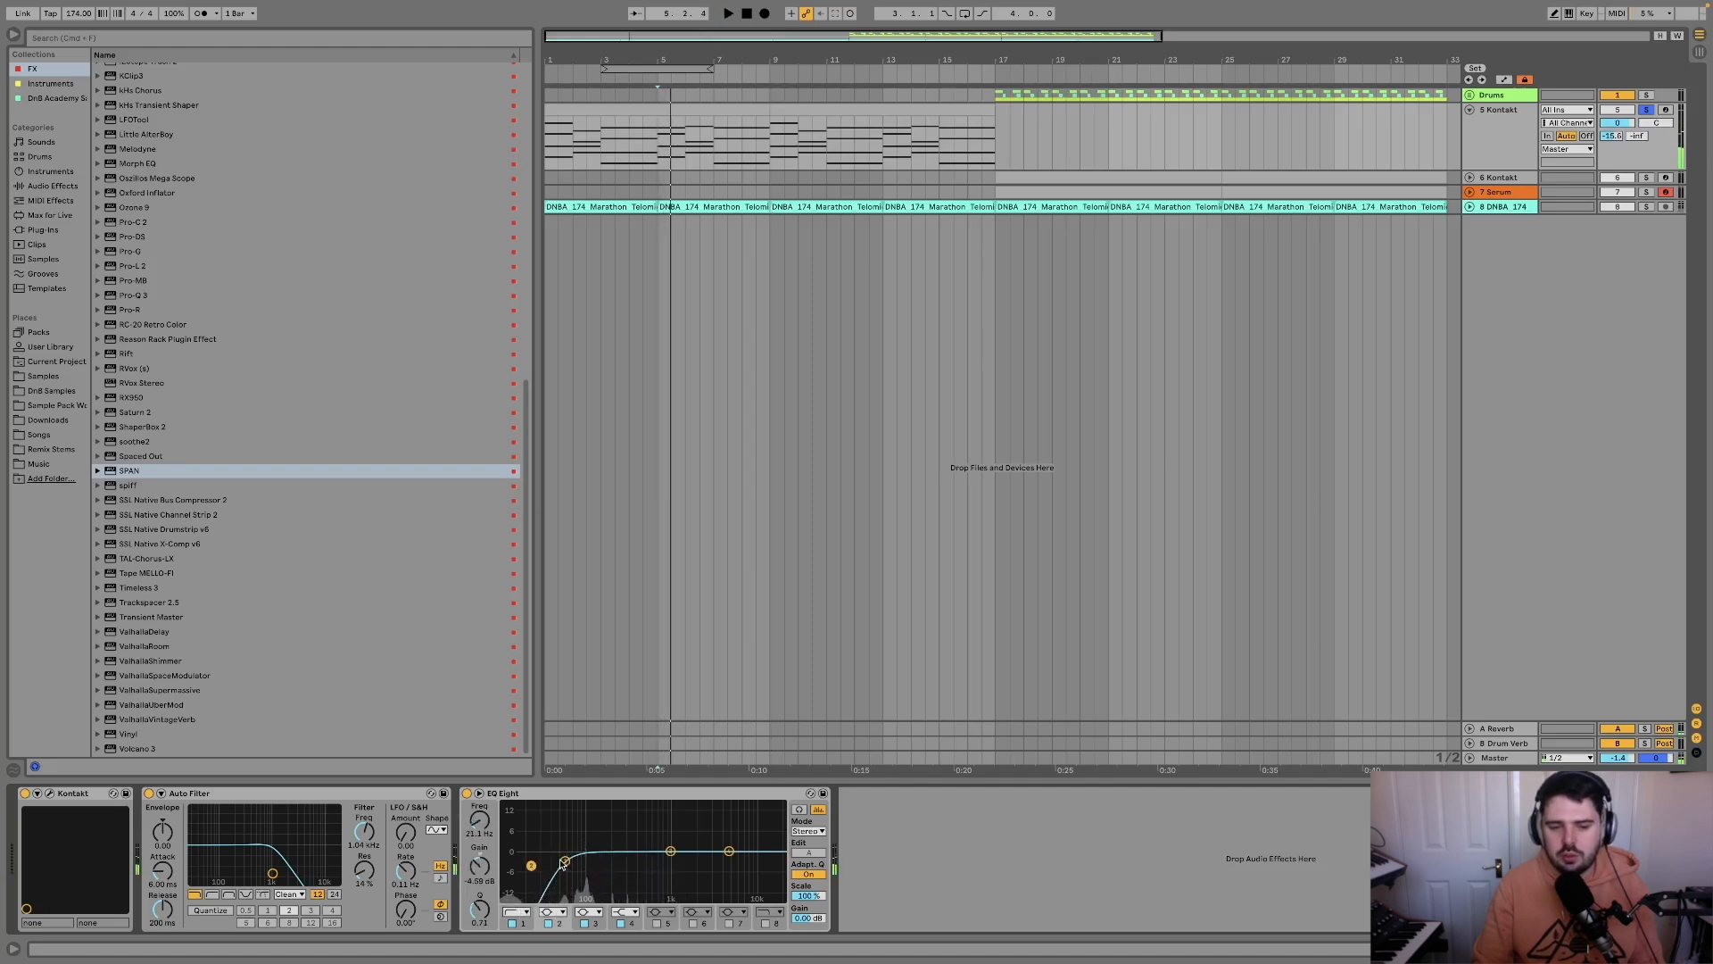
Set the low cut on band 1 of the 5 Kontakt EQ Eight to about 50 Hz and check it with playback from bar 3.
left_click_drag(565, 861, 564, 860)
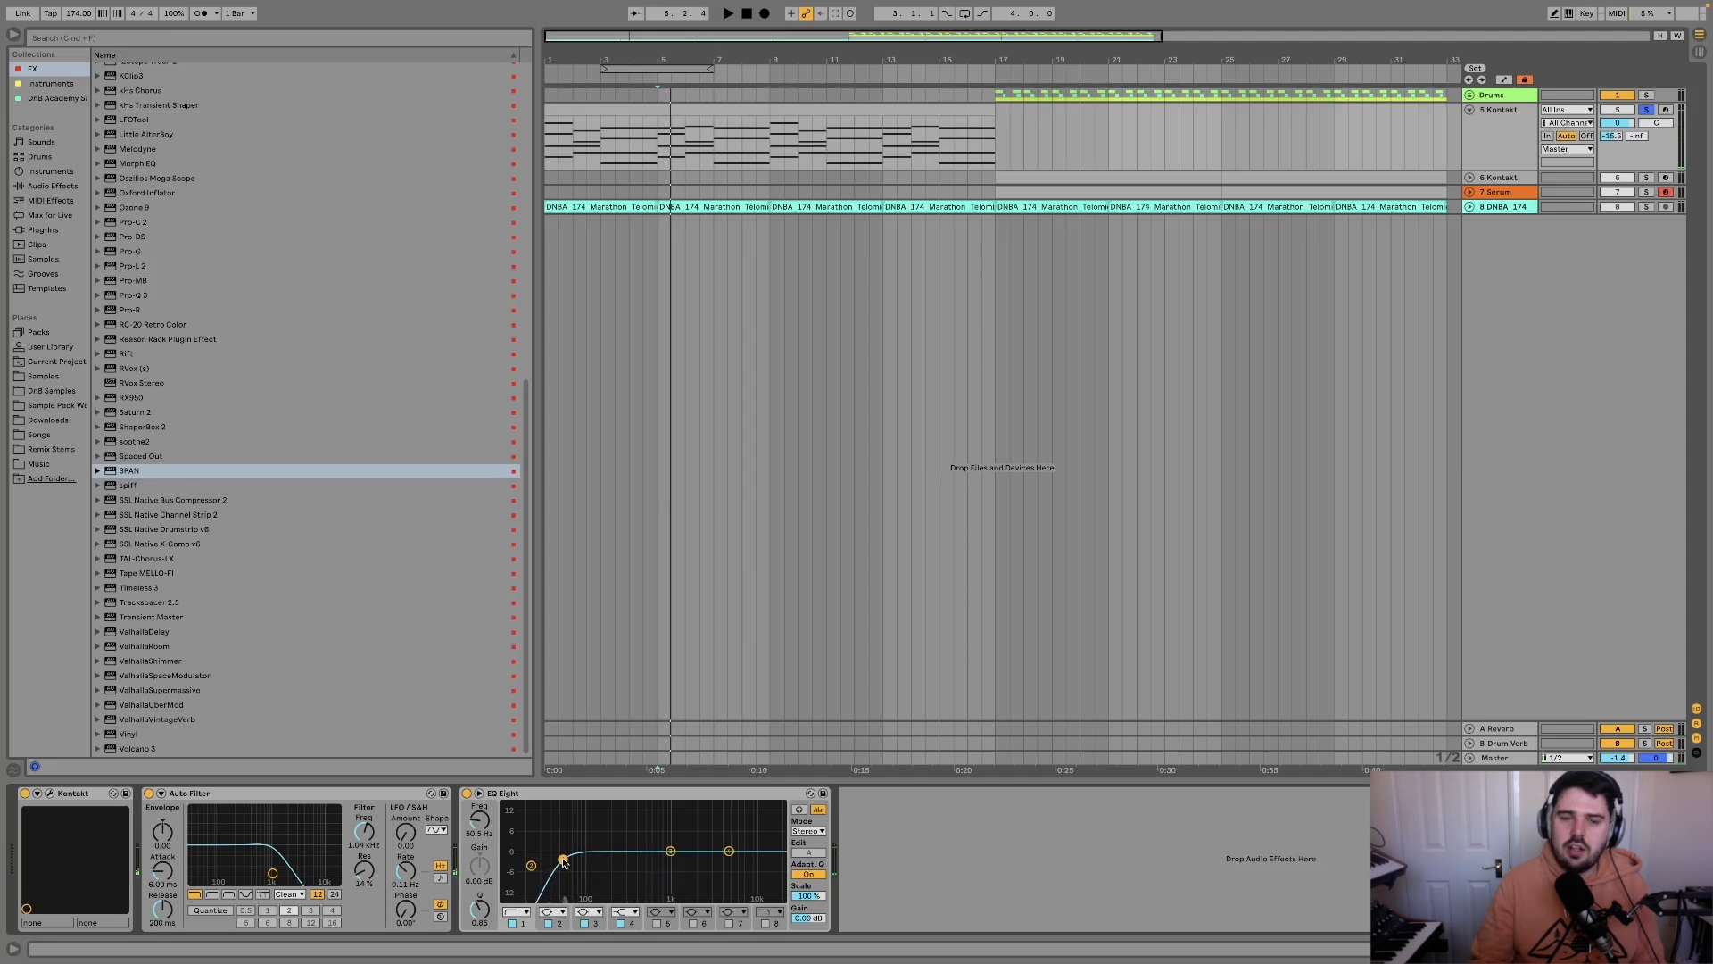
left_click(621, 161)
key("space")
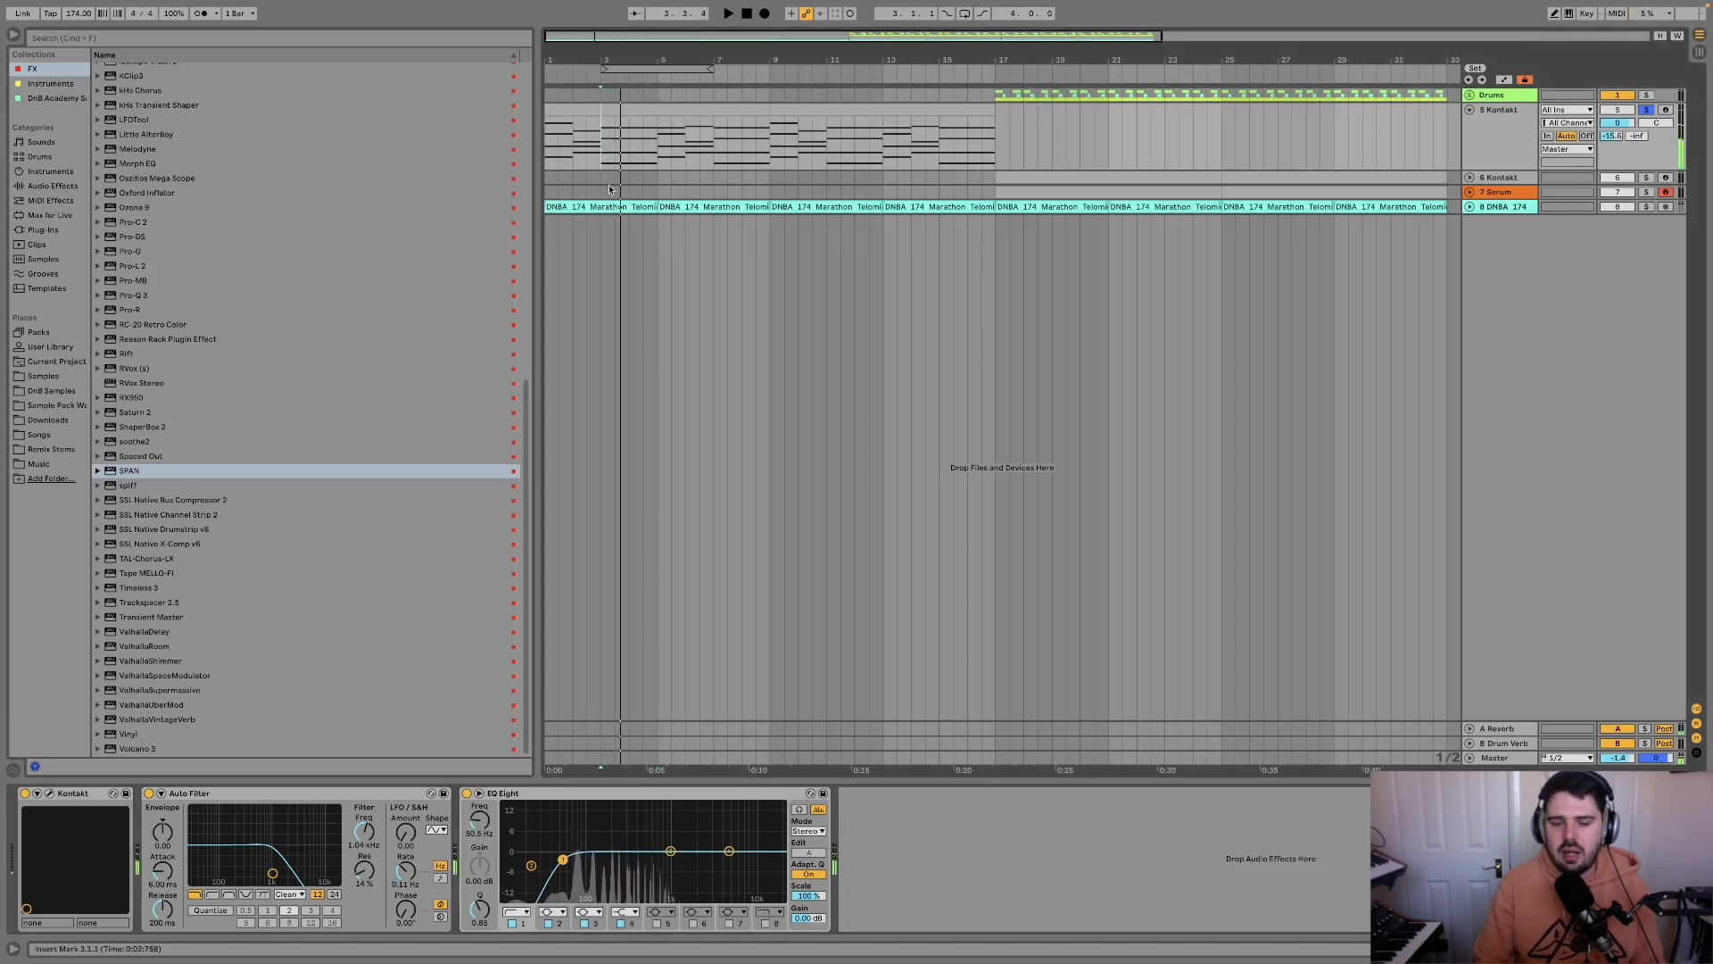
Shift band 3 of the 5 Kontakt EQ Eight to 808 Hz and -0.12 dB, and select the clip across bars 1 to 17.
left_click_drag(550, 147, 996, 148)
key("space")
left_click_drag(671, 852, 664, 855)
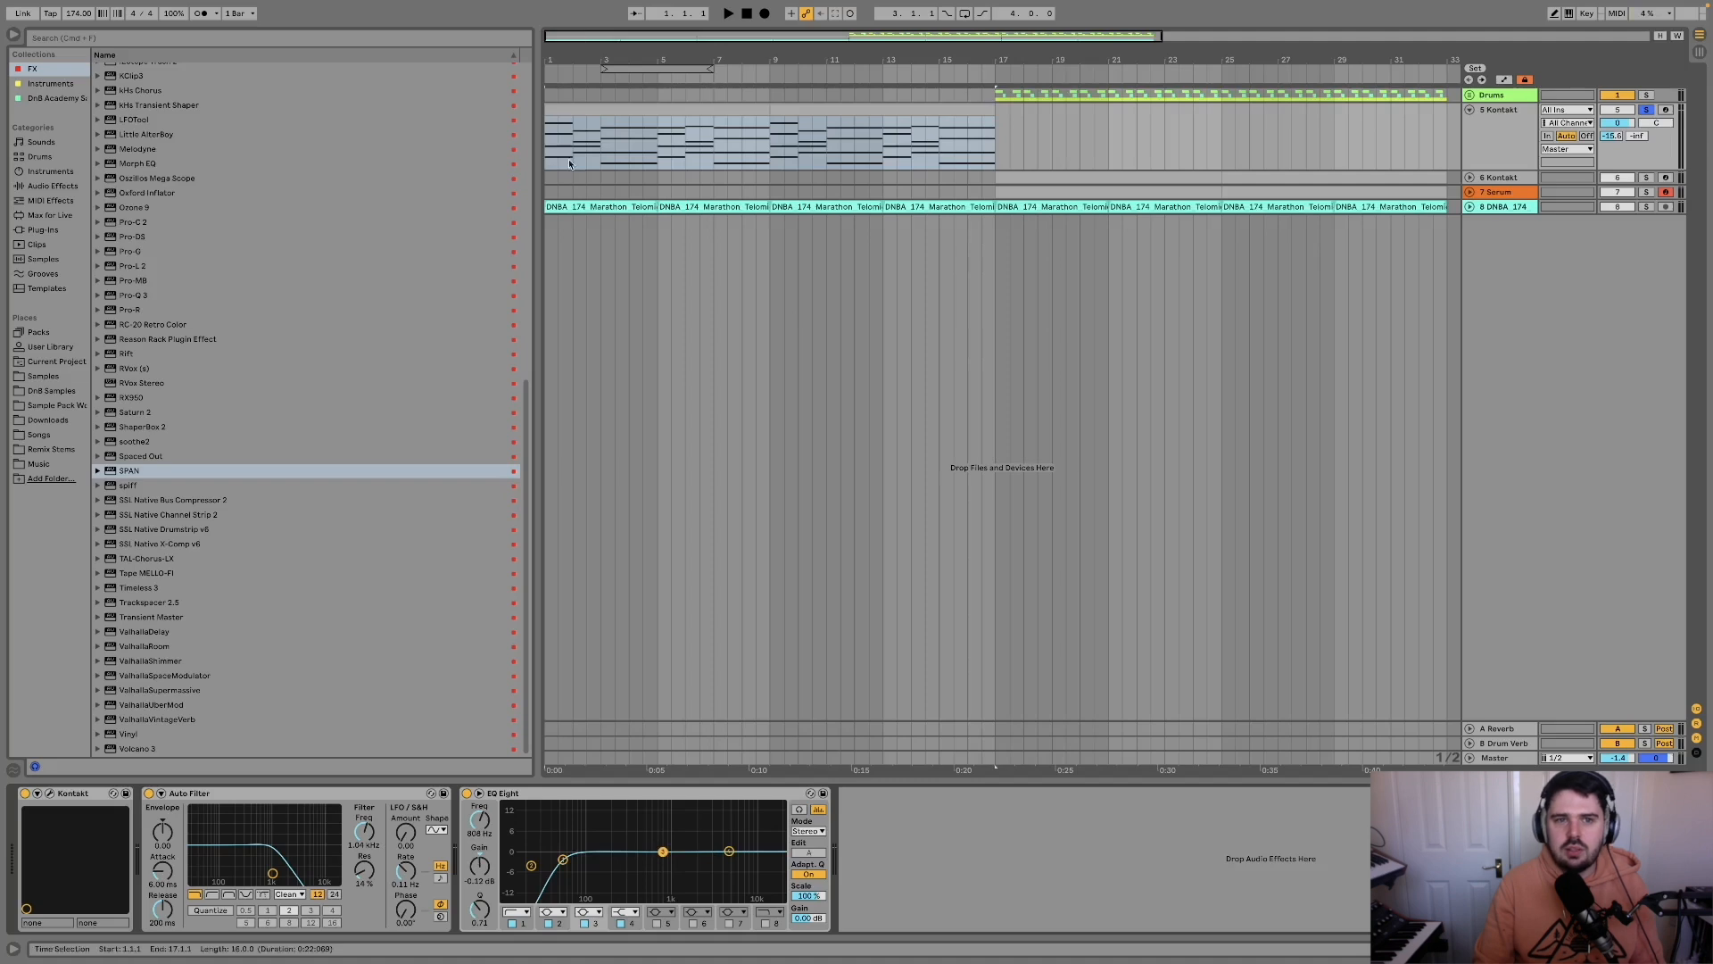
left_click_drag(547, 153, 983, 152)
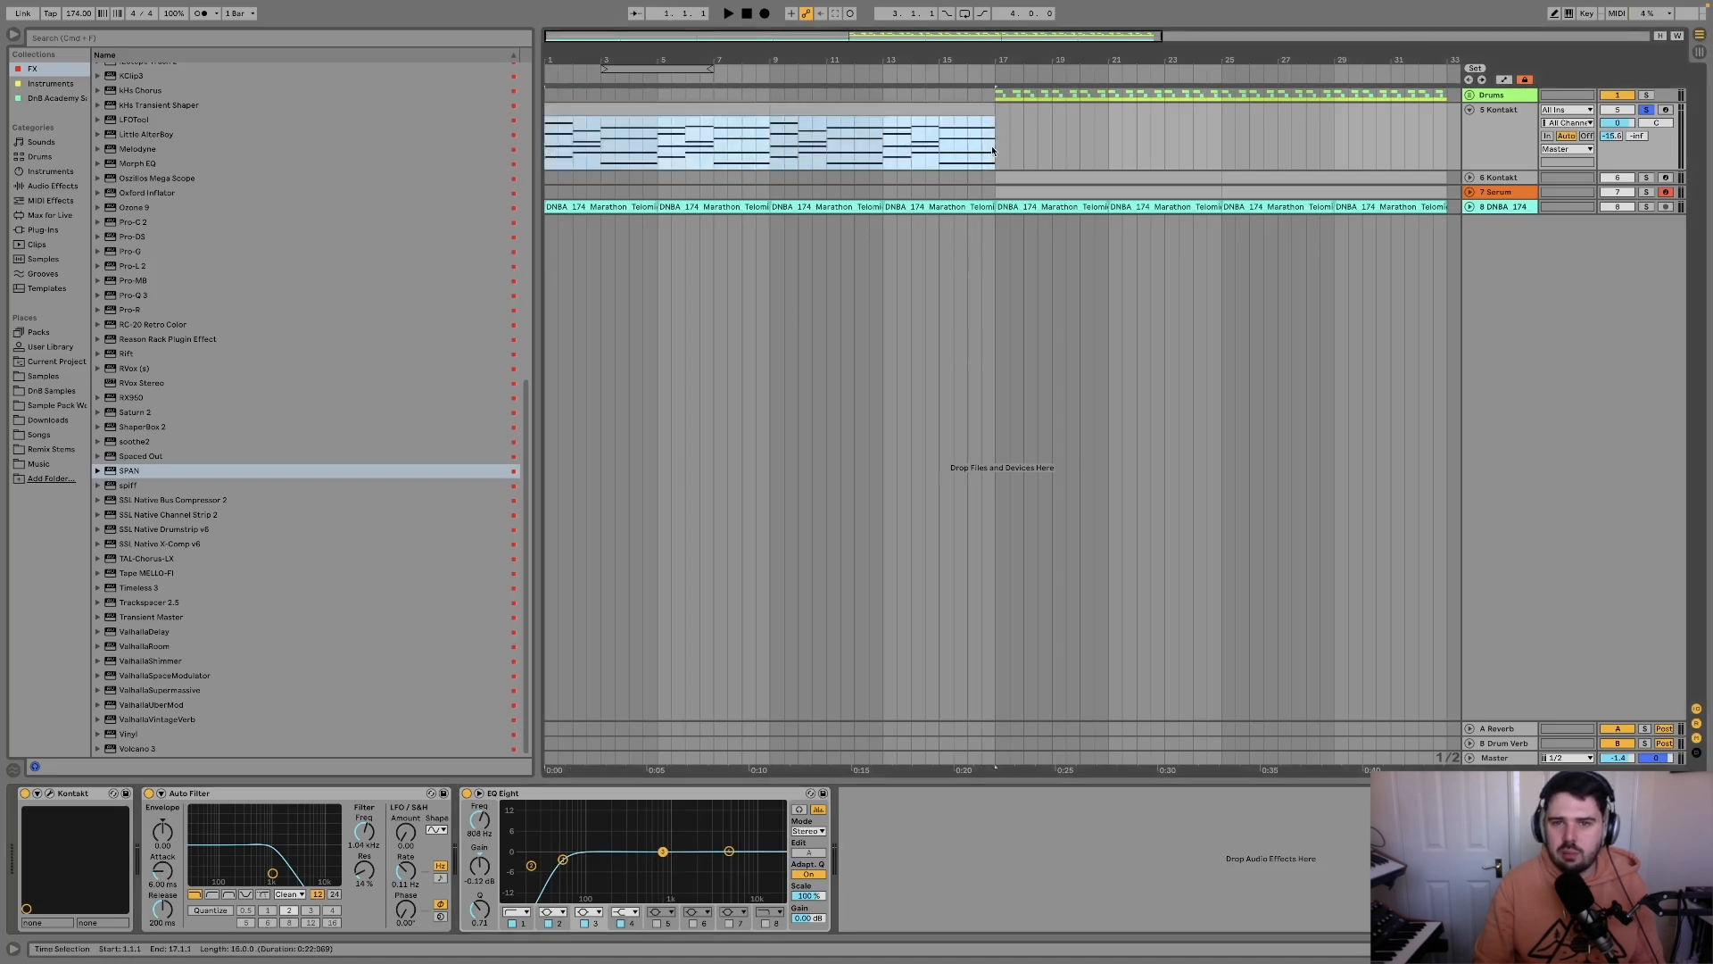
Unfold the 8 DNBA 174 track, play it, and make band 1 of its EQ Eight a steep low cut at about 120 Hz.
left_click(1470, 207)
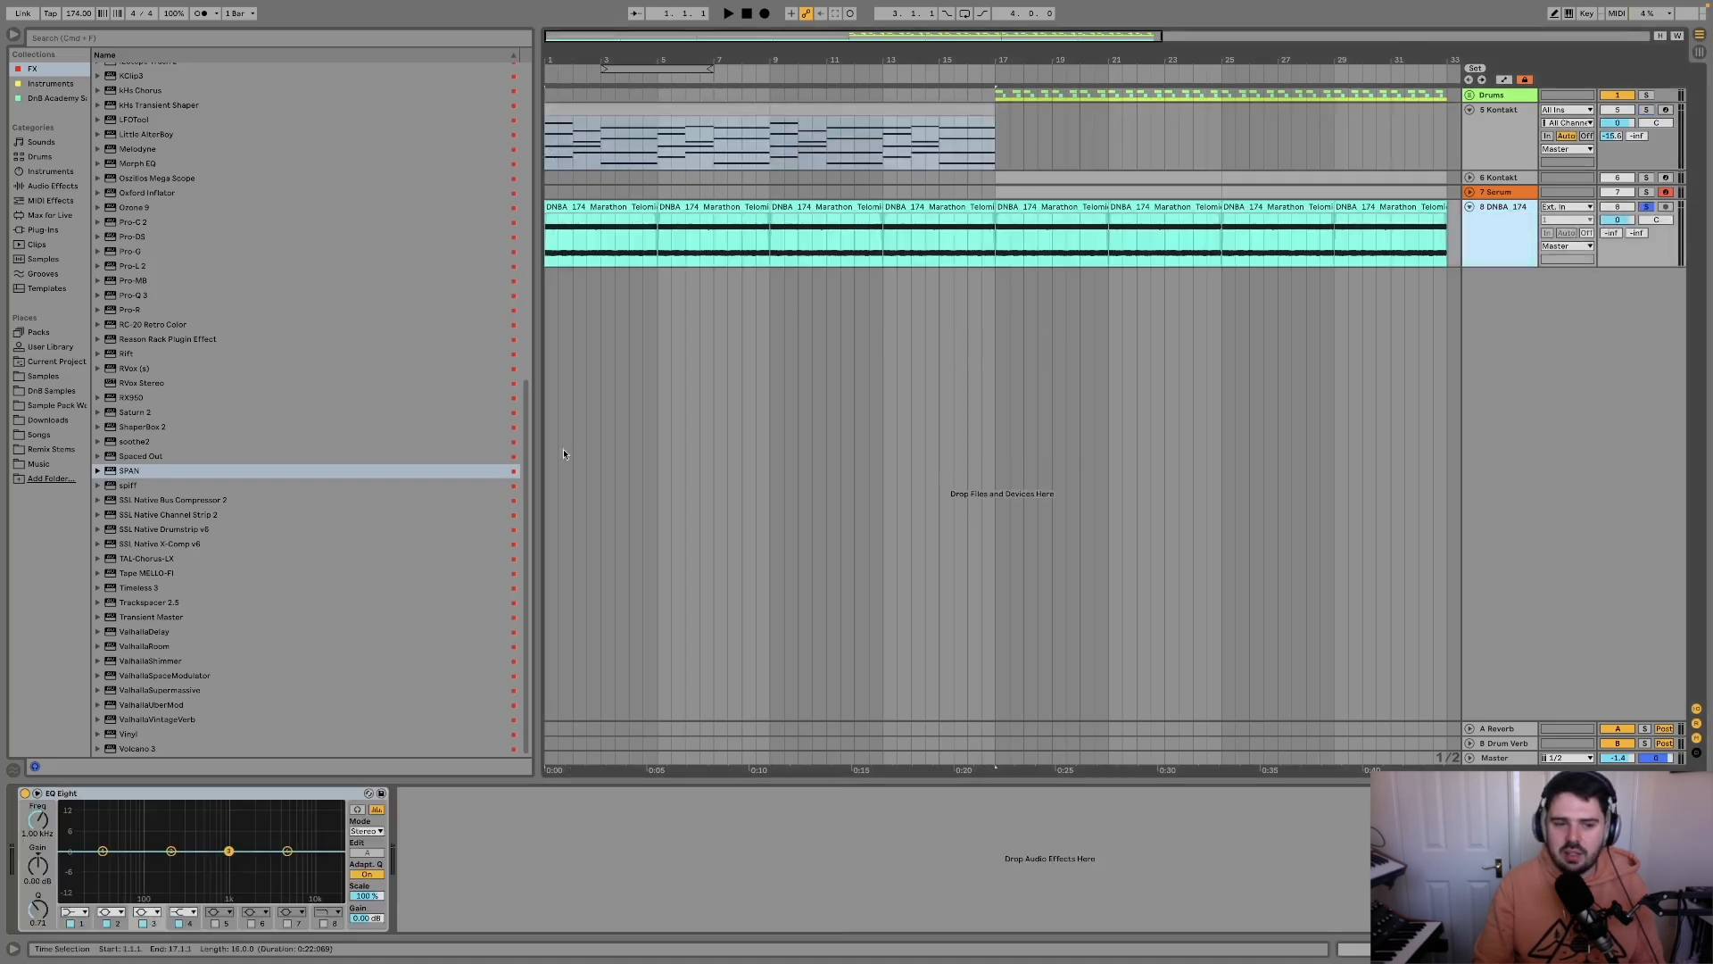
key("space")
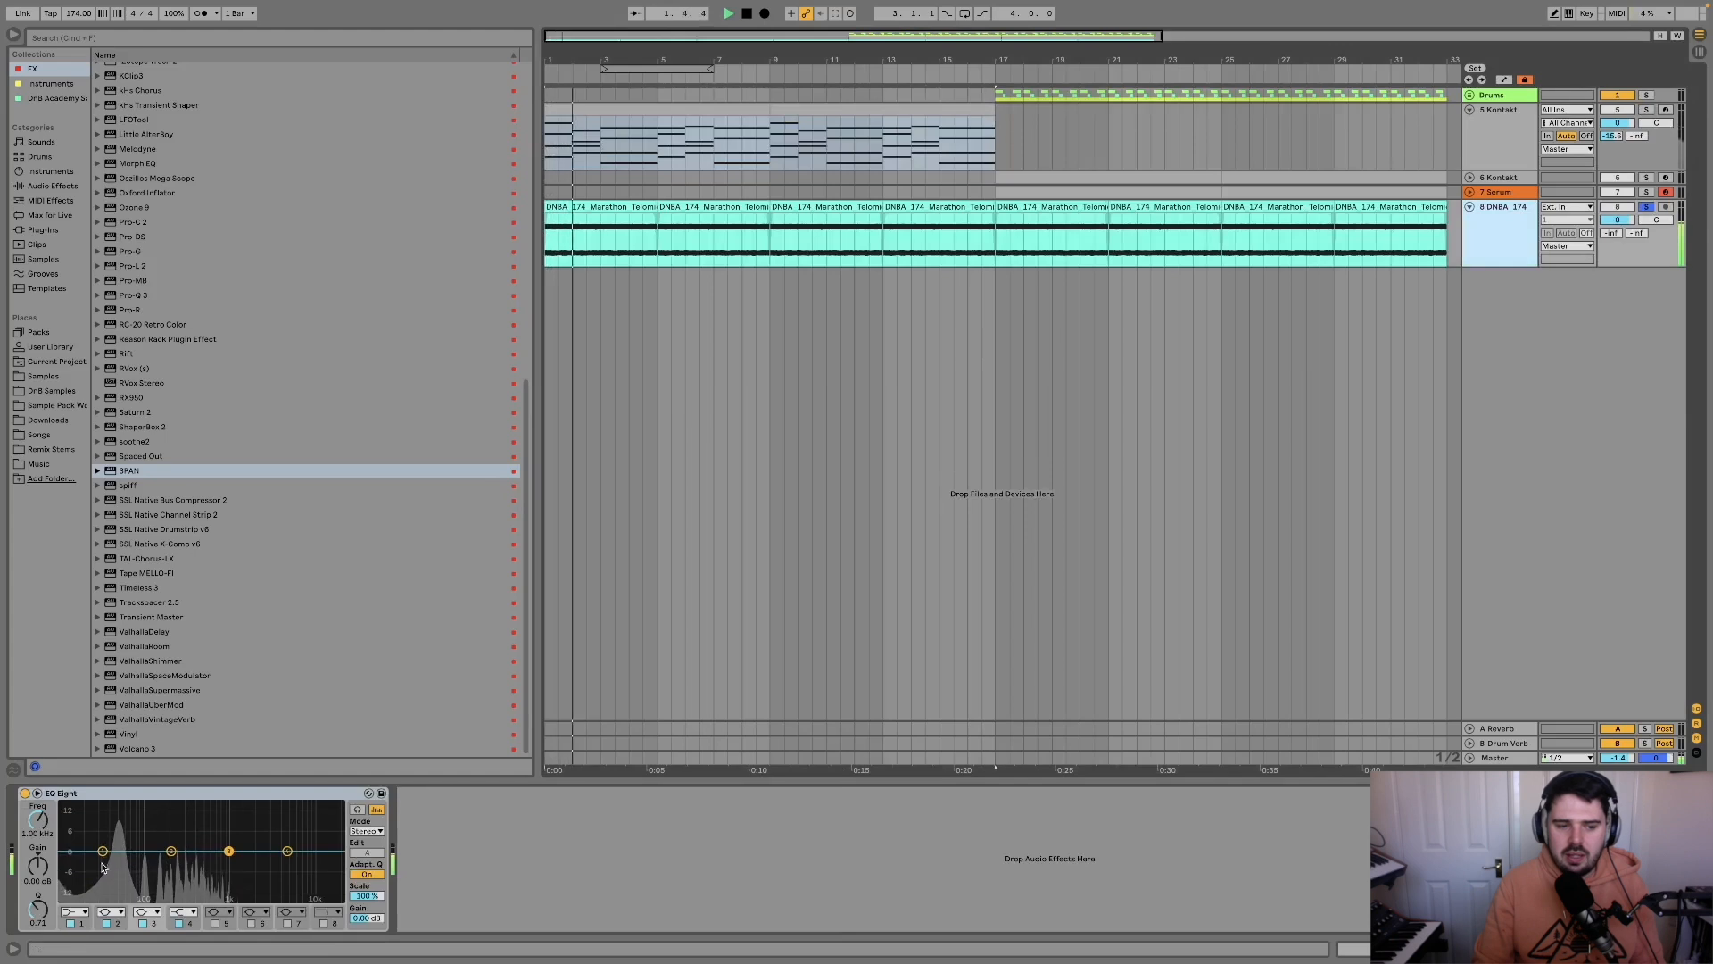
left_click(72, 913)
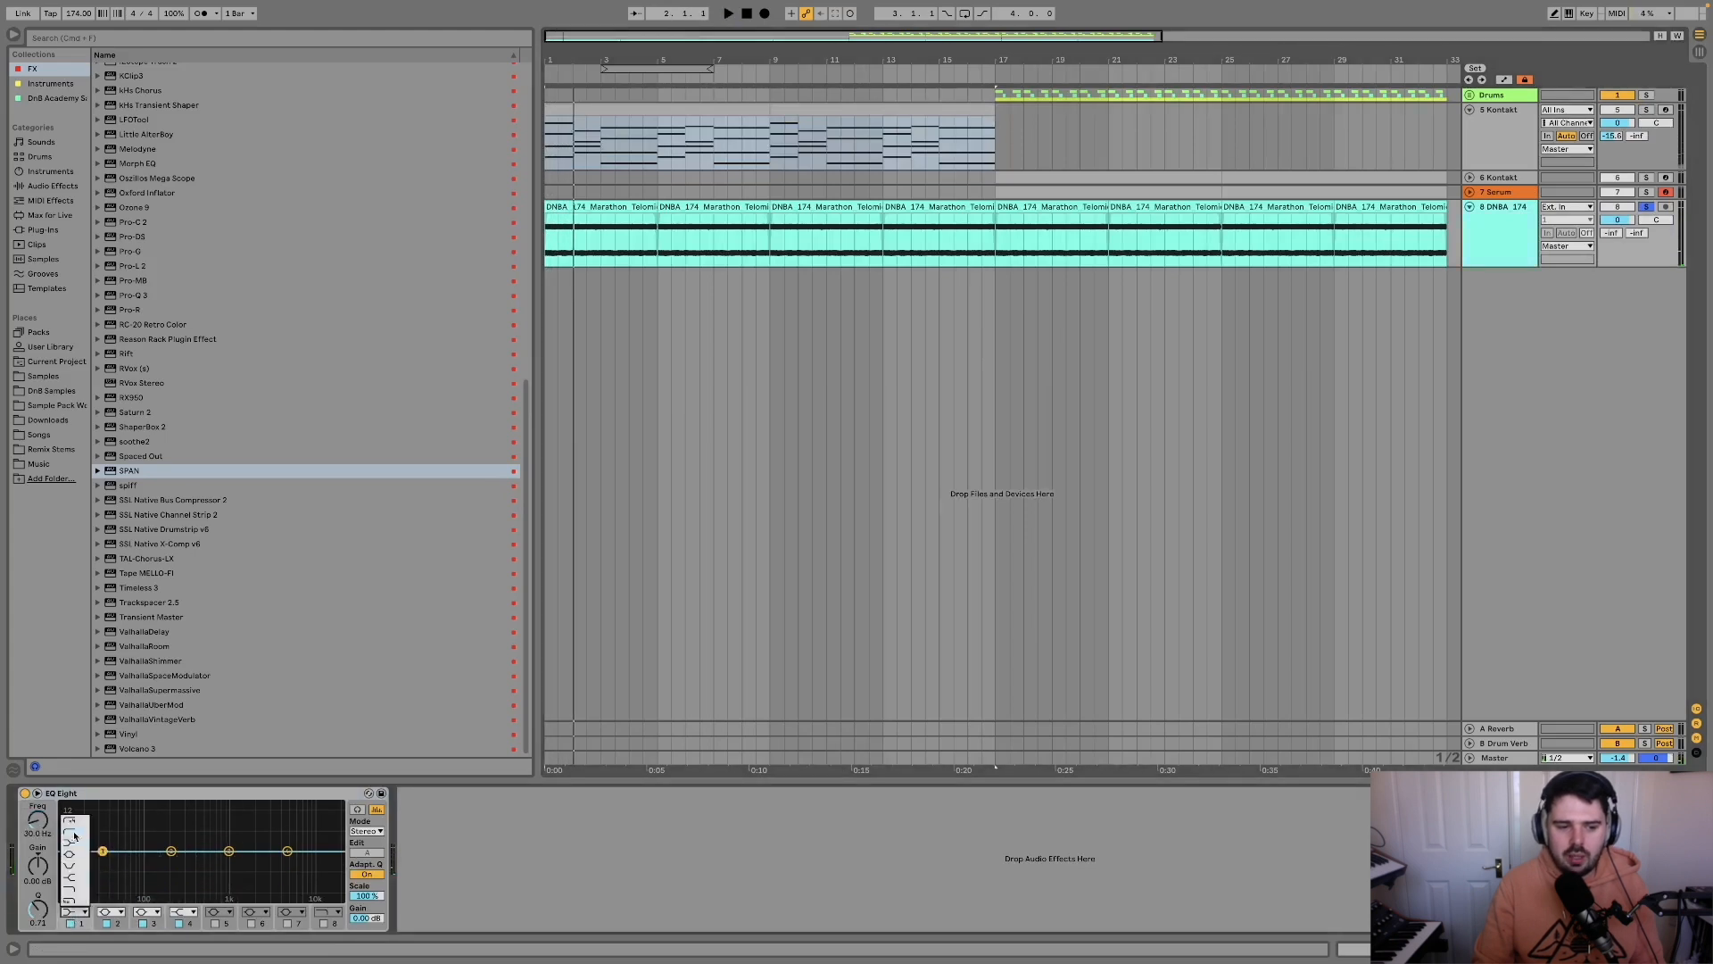
left_click(76, 826)
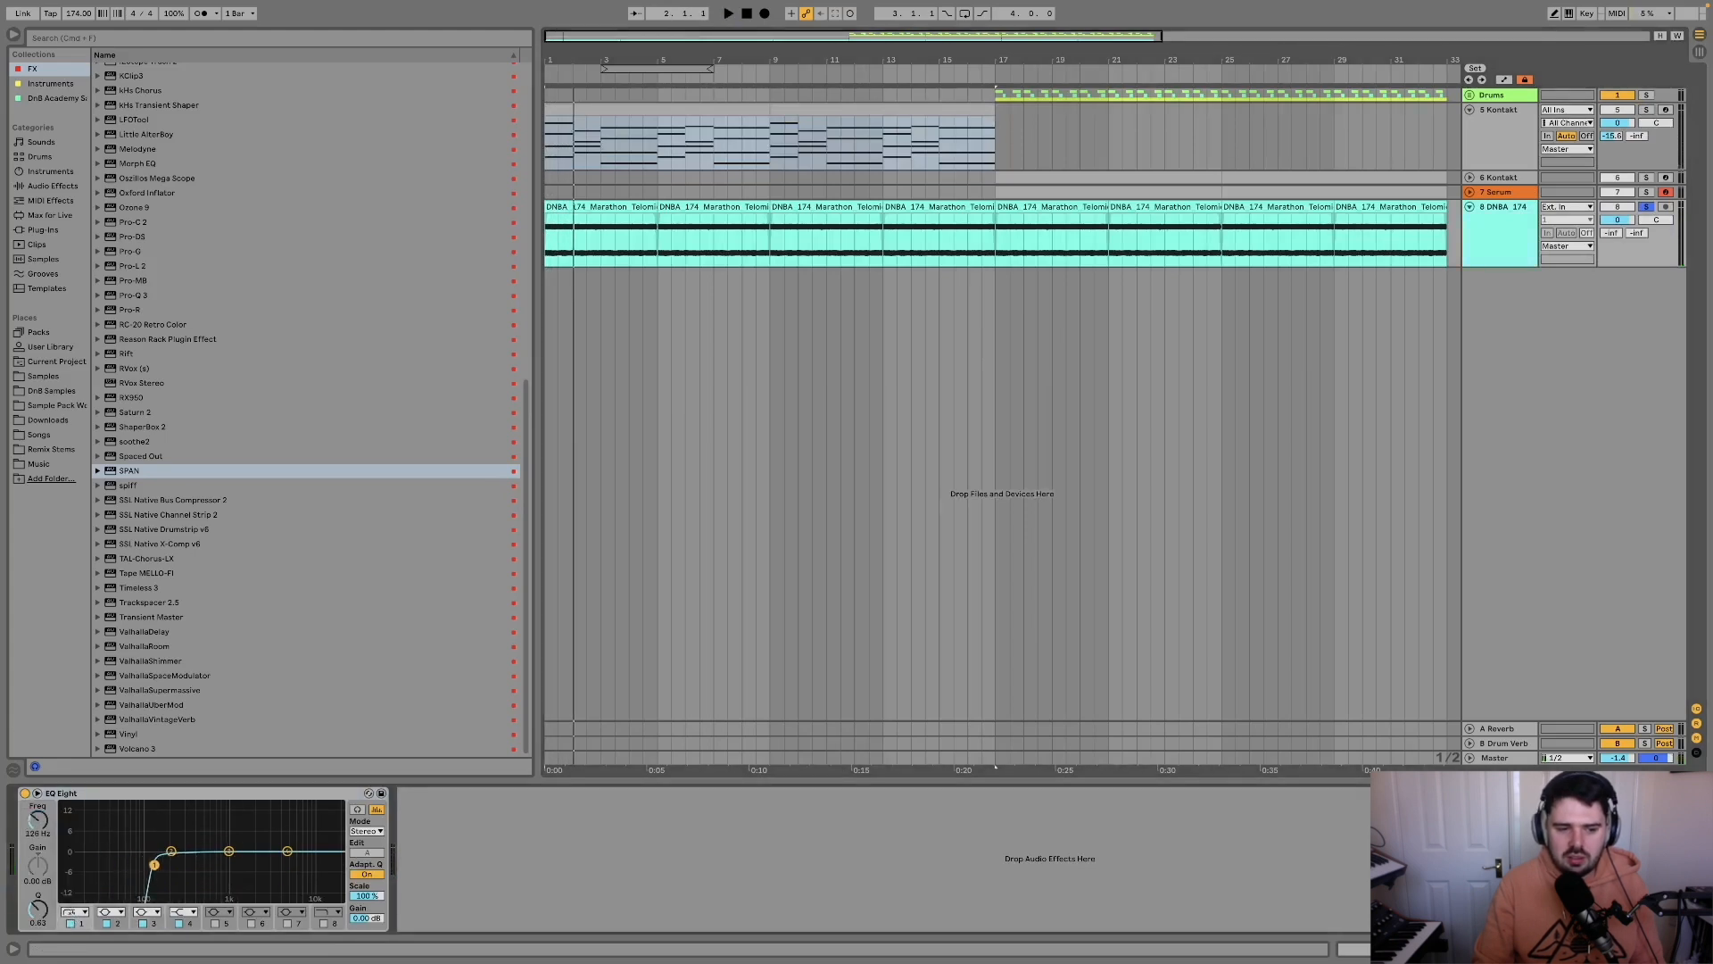
key("space")
Dip band 3 of the DNBA 174 EQ Eight at 938 Hz by -4.09 dB, and lower the track volume to -3.7 dB.
left_click_drag(153, 864, 226, 854)
key("space")
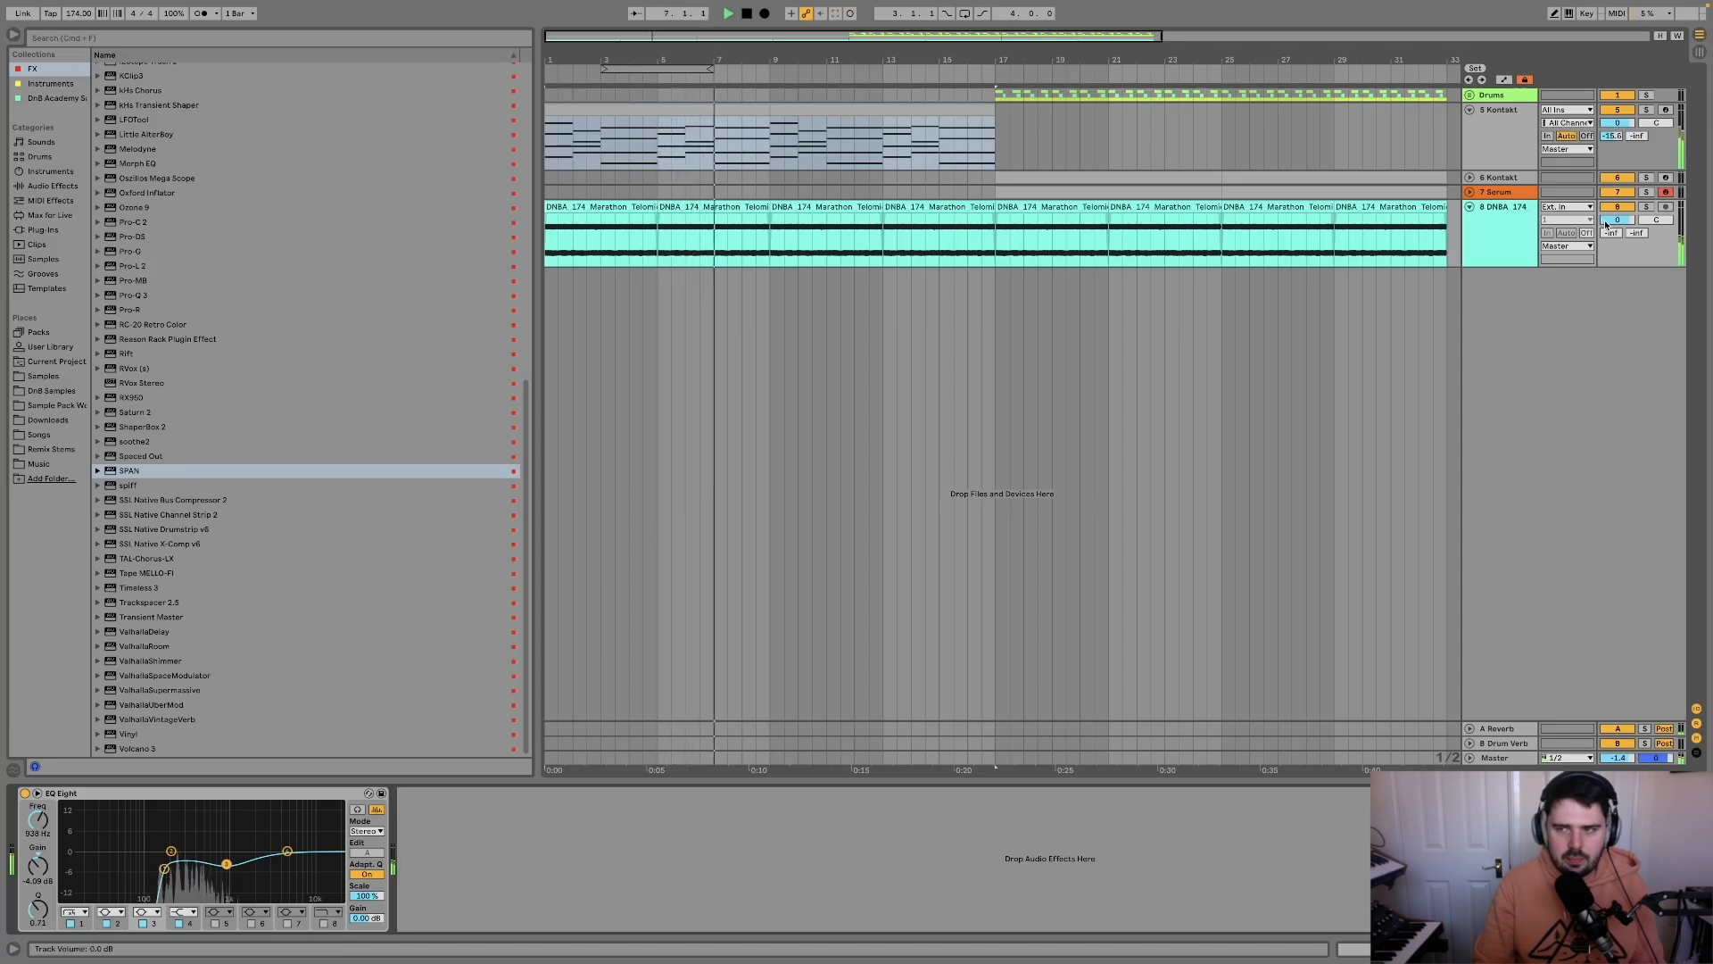
left_click_drag(1617, 220, 1605, 225)
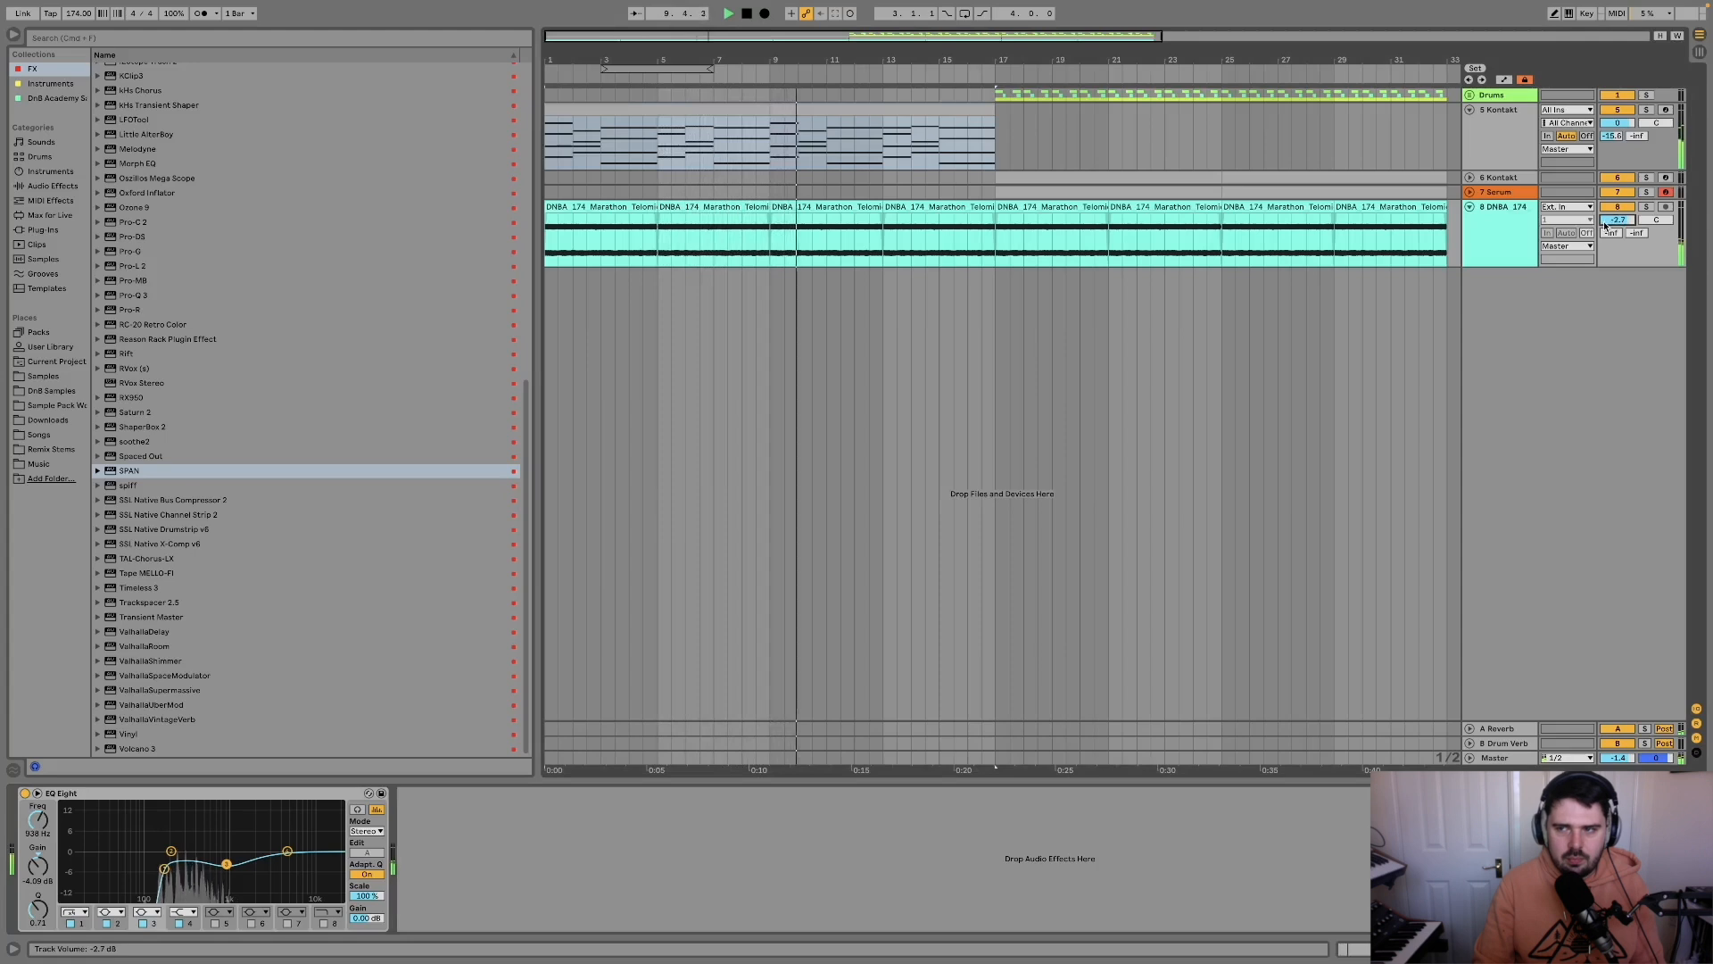
Bypass the DNBA 174 EQ Eight during playback and re-enable it to compare the sound with and without the EQ.
left_click(1485, 236)
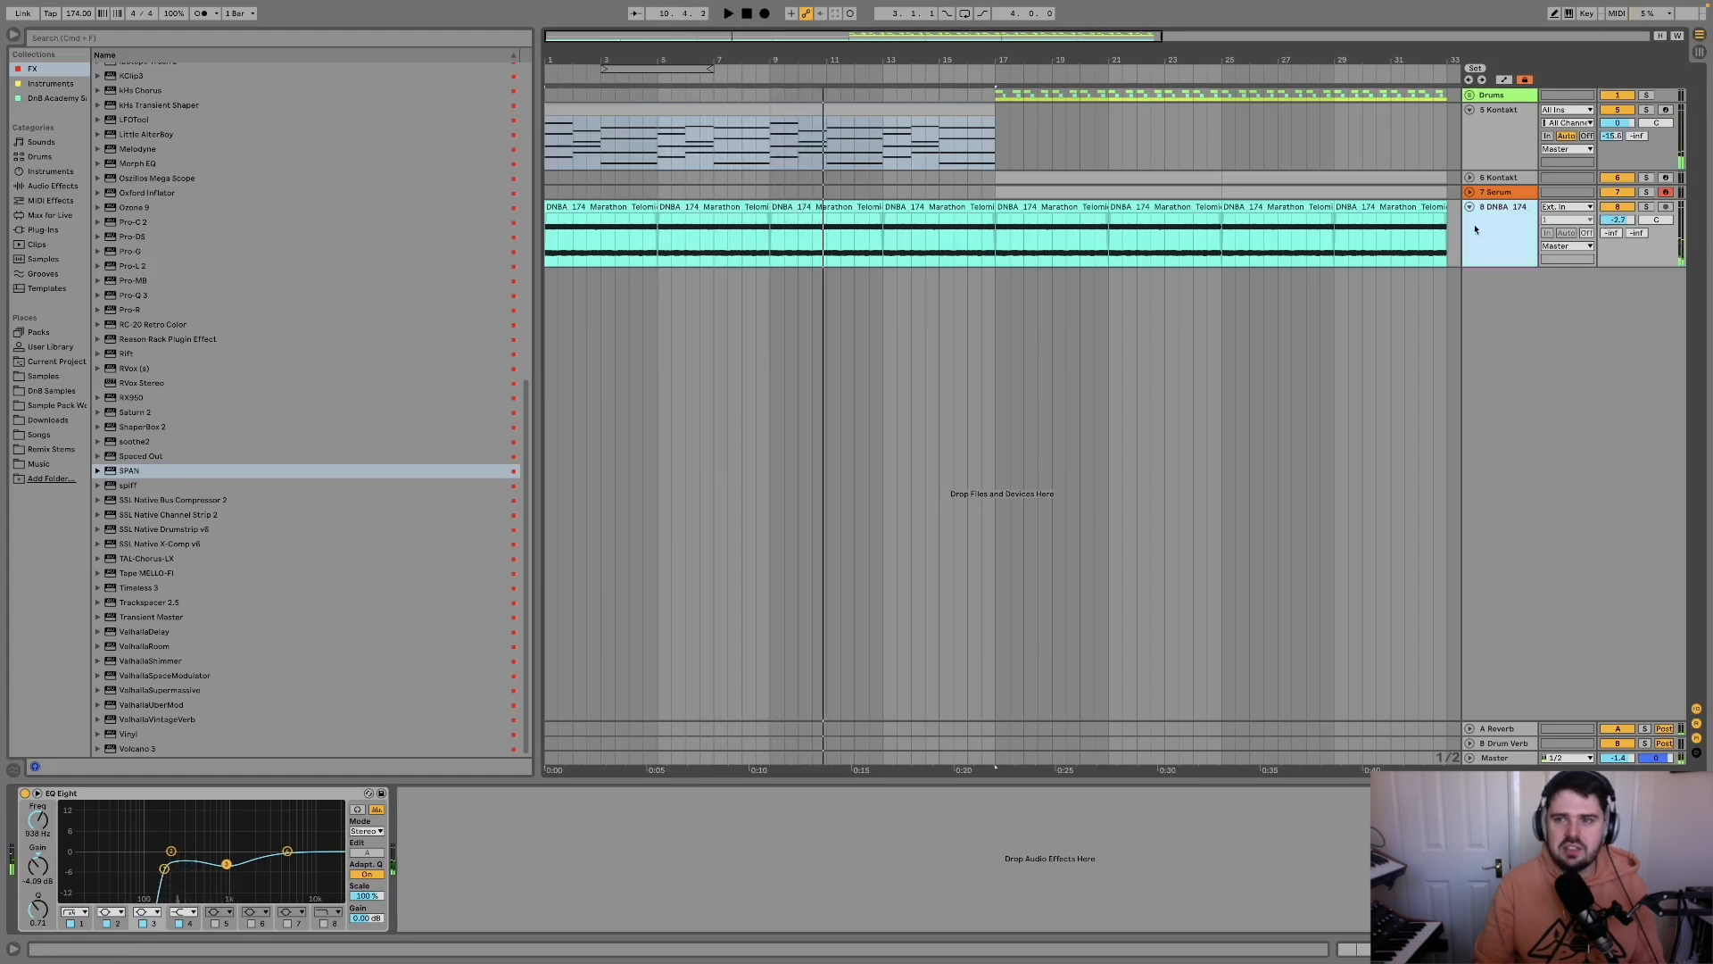
left_click(25, 793)
key("space")
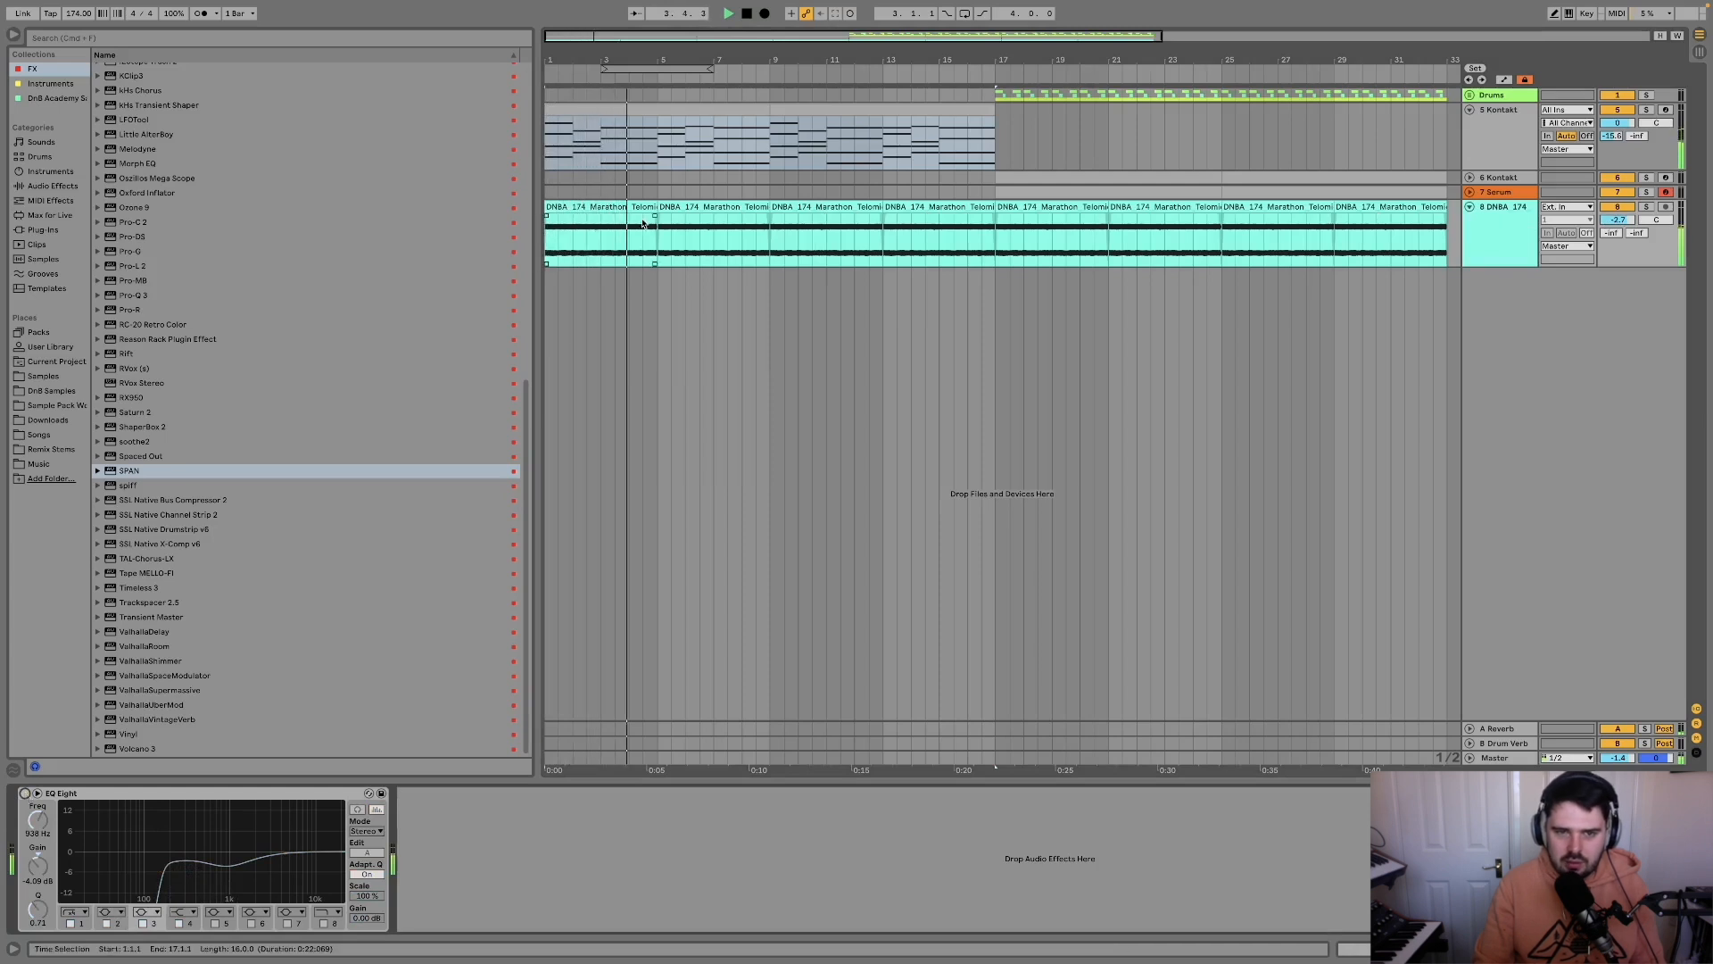
left_click(26, 793)
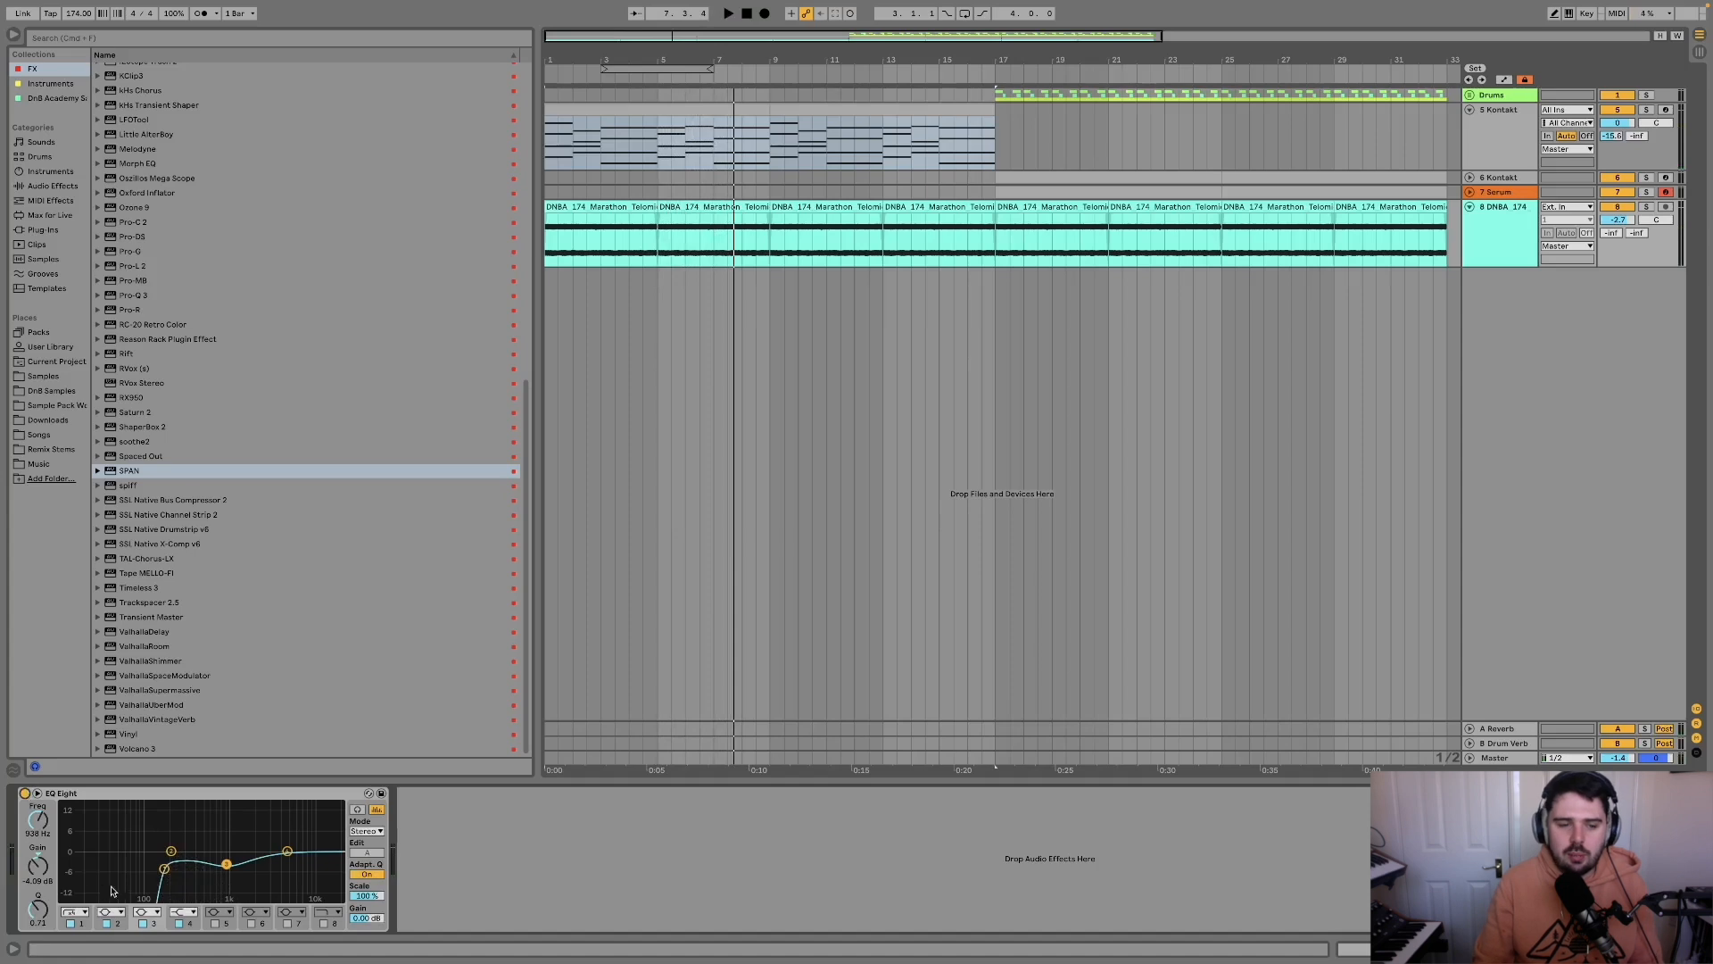
Review the EQ Eight settings of the 5 Kontakt and DNBA 174 tracks, and play the arrangement from bar 5 to check the low end.
left_click(954, 149)
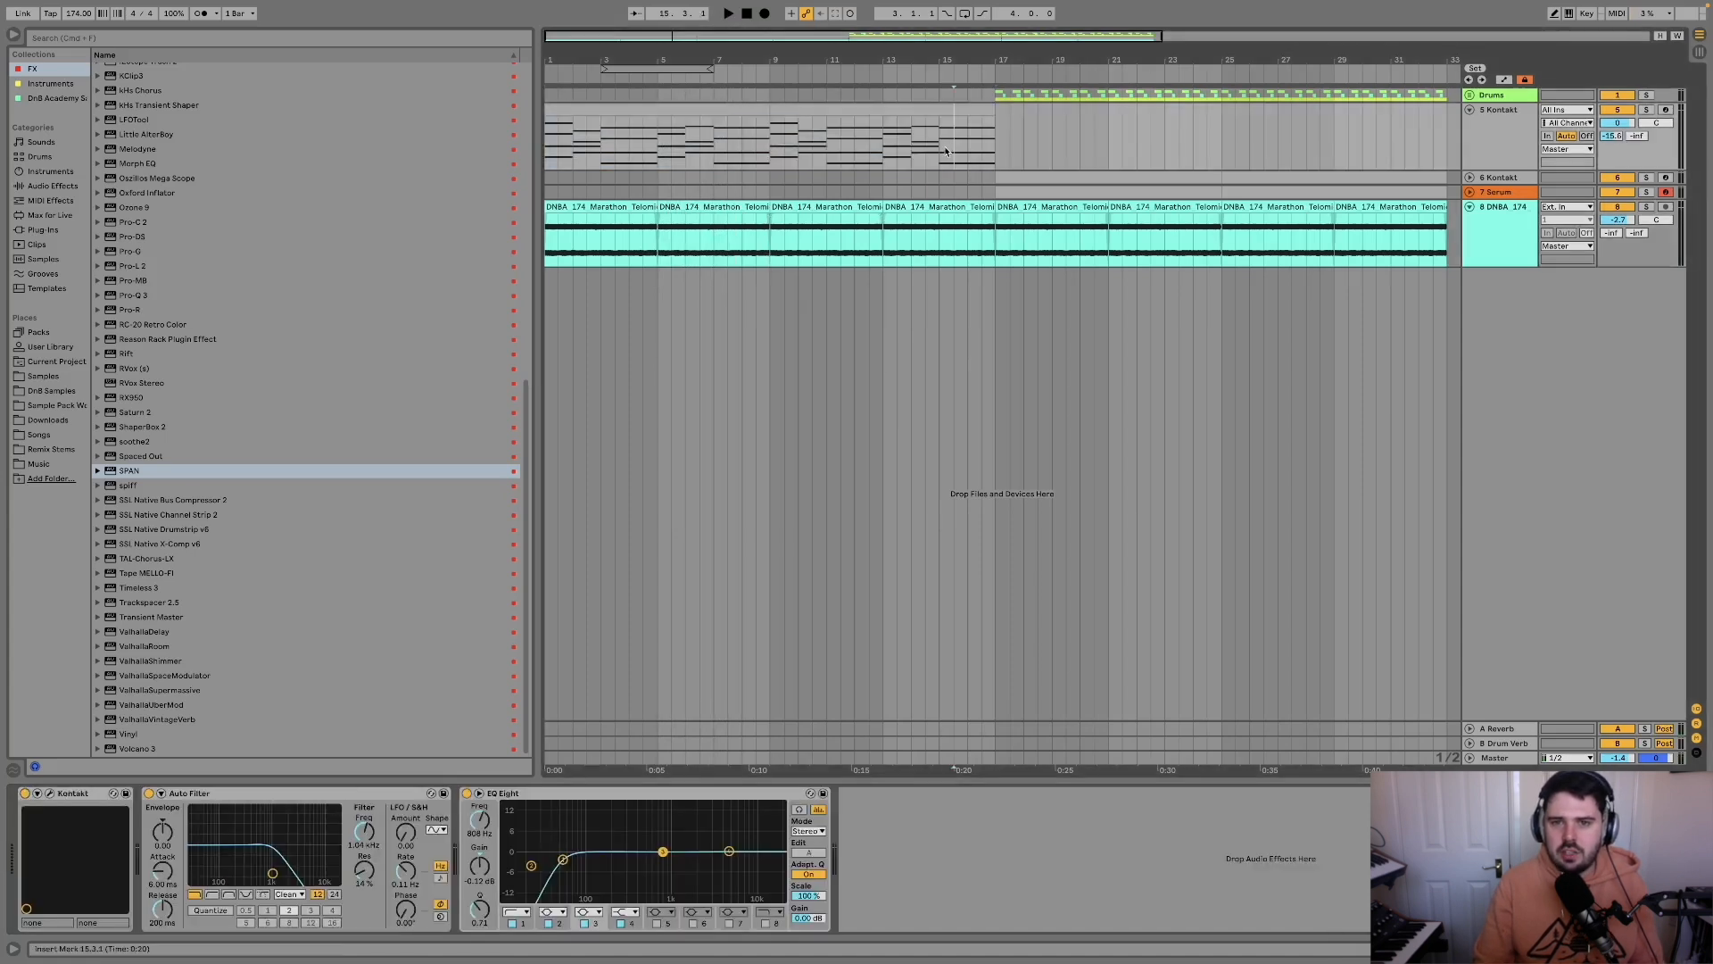
key("minus")
key("minus")
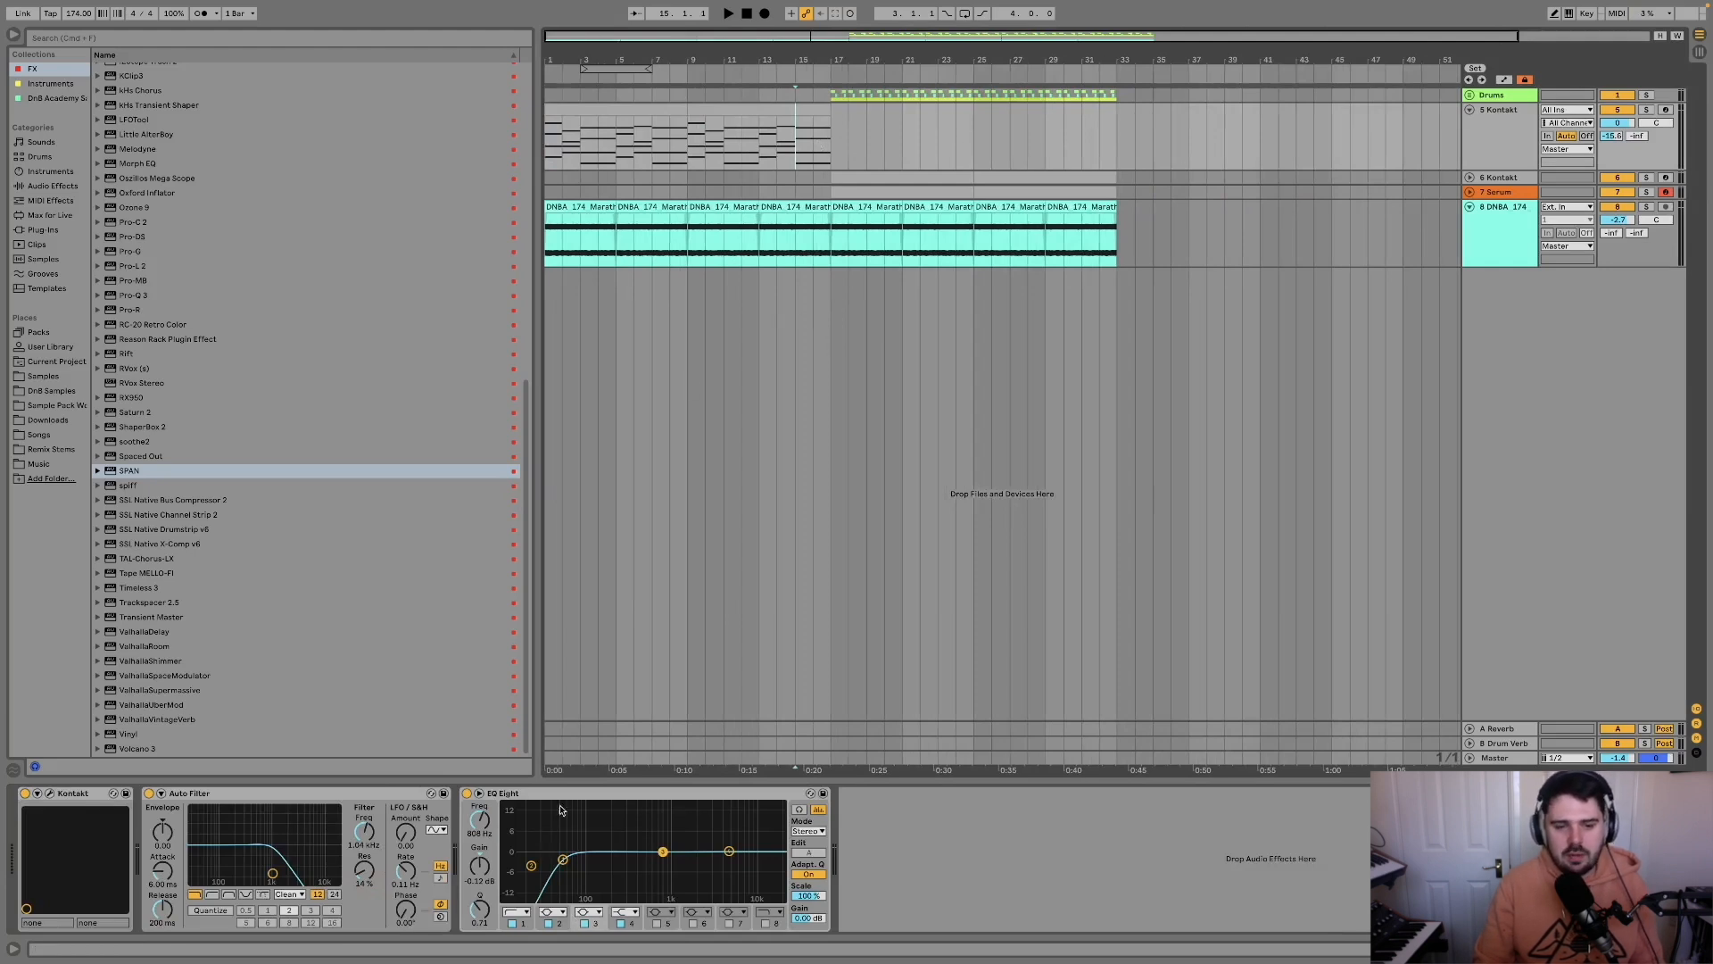
left_click(561, 861)
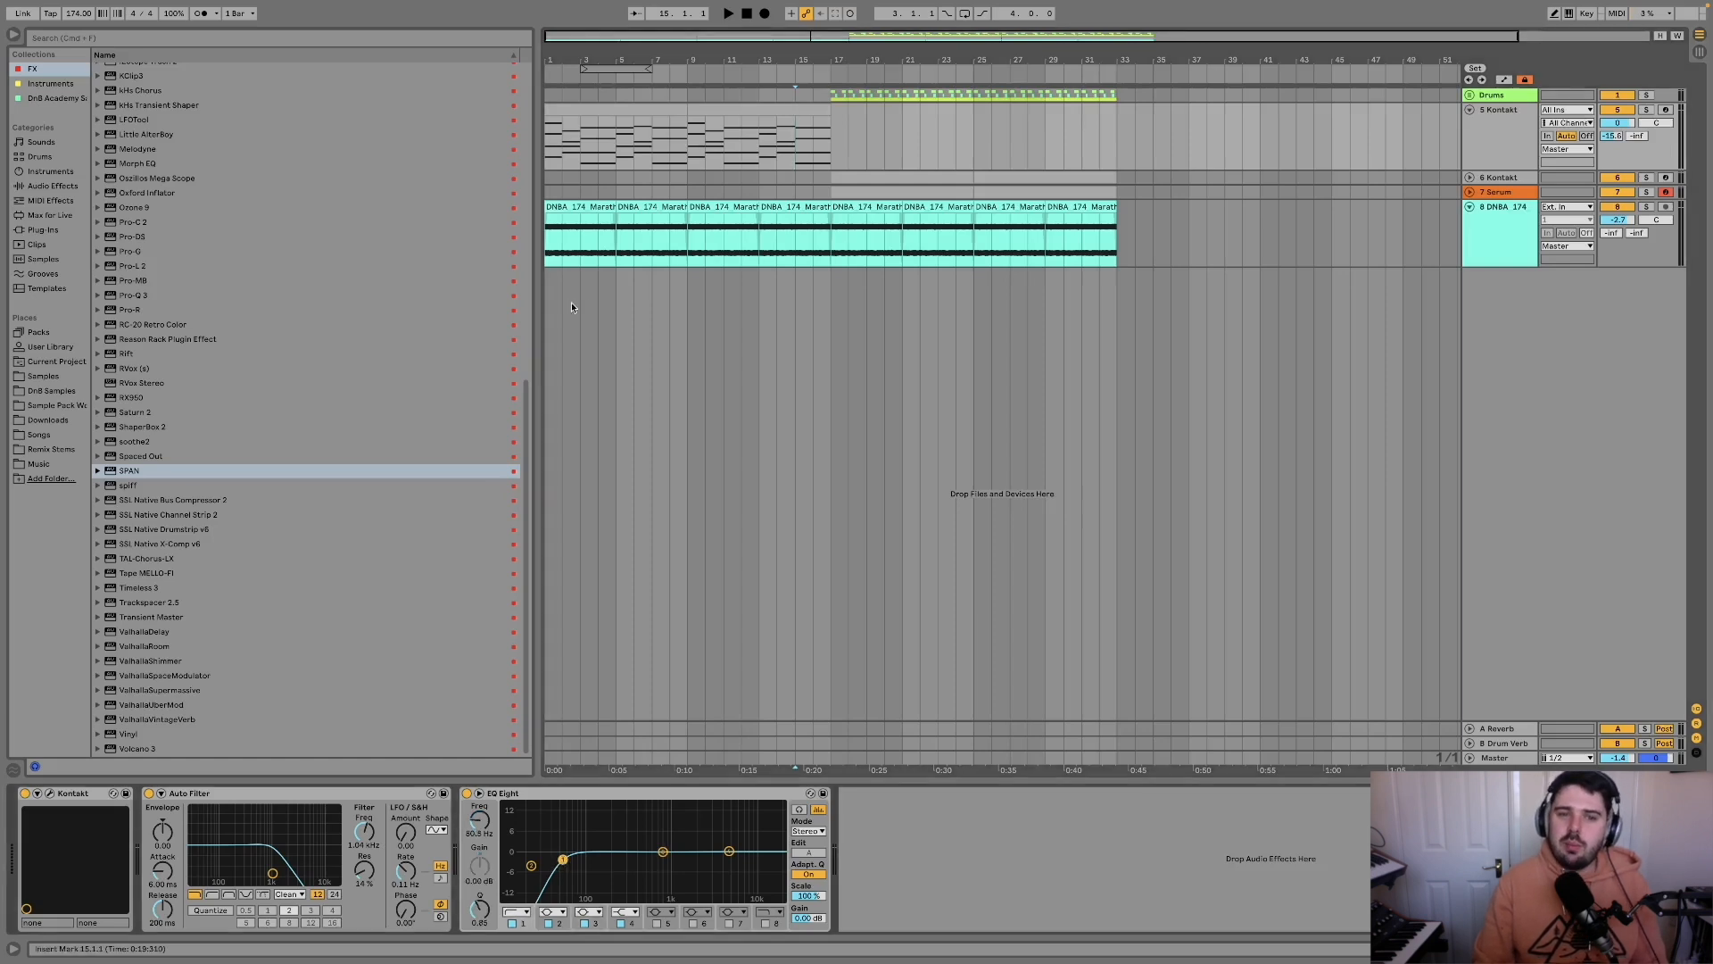
scroll(567, 174, "right", 1)
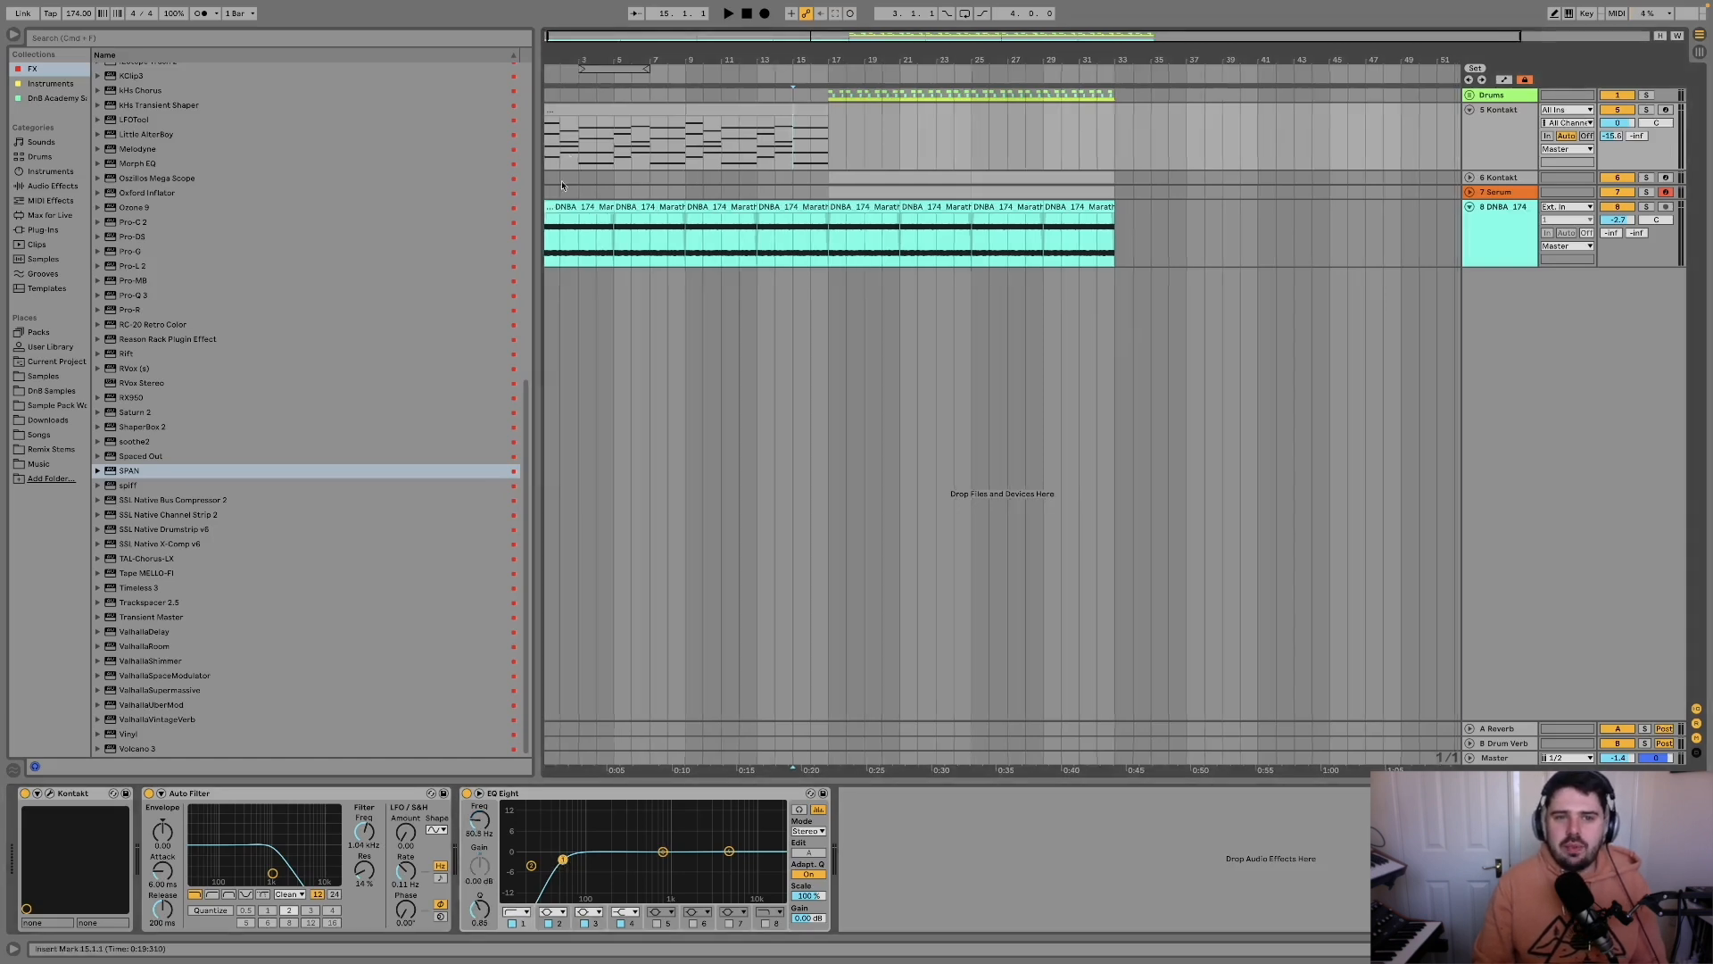
left_click(557, 257)
left_click_drag(557, 243, 613, 245)
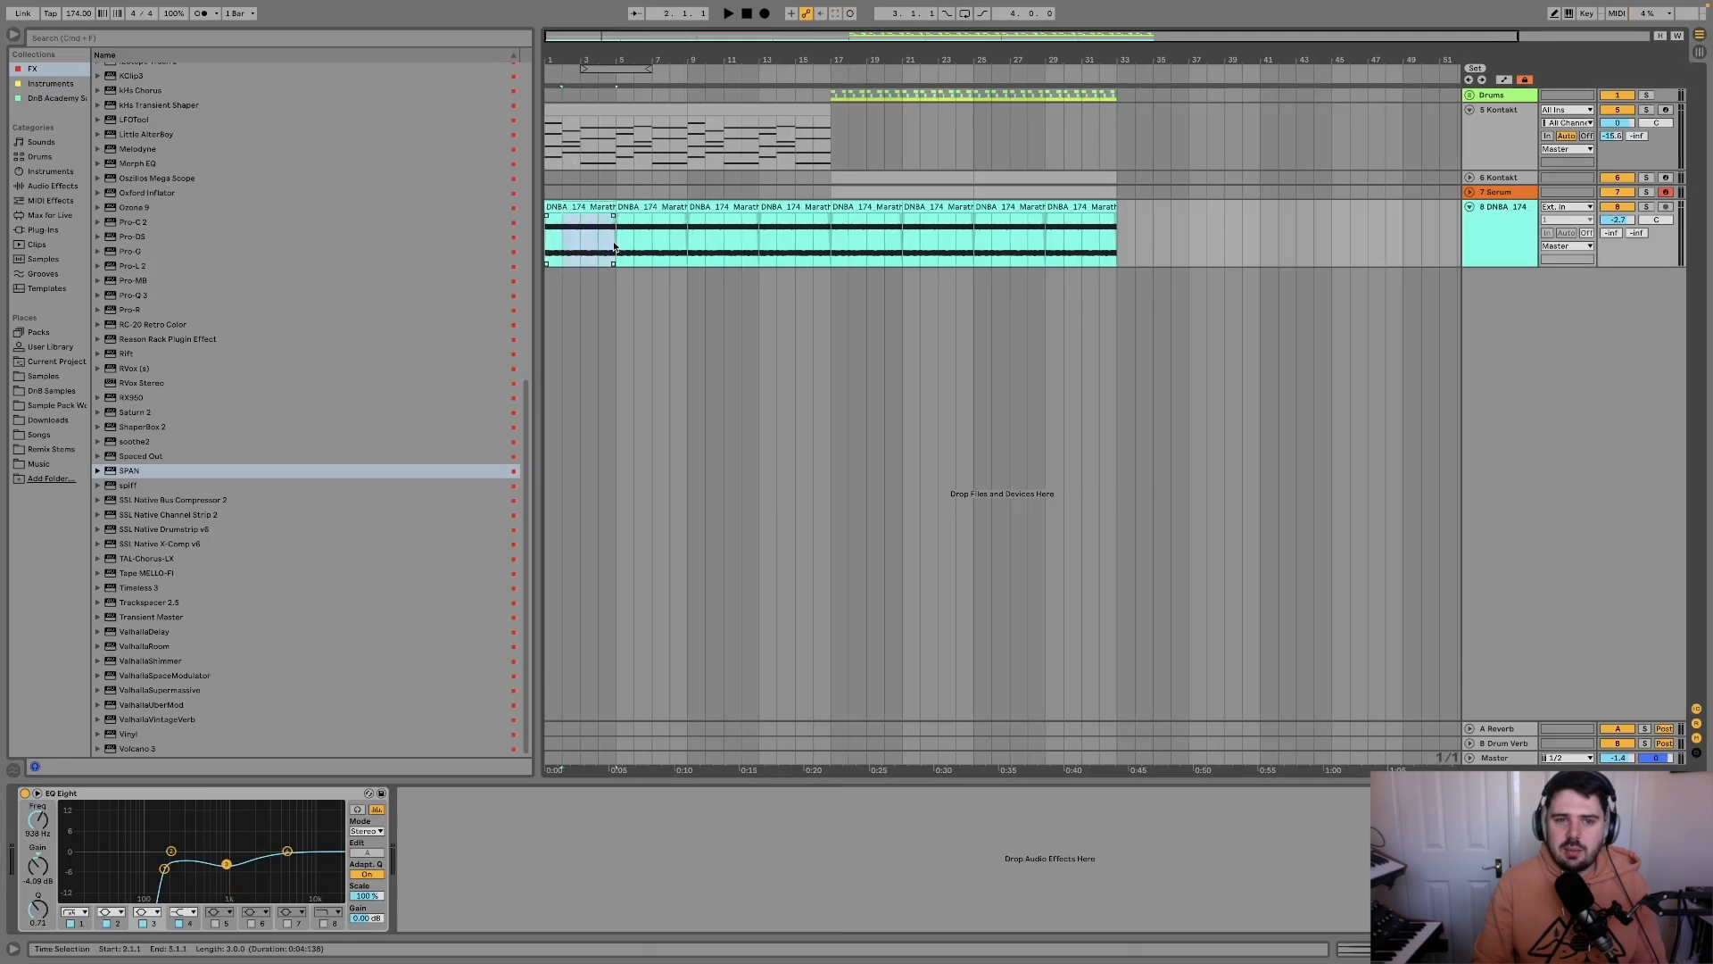
left_click(613, 245)
left_click_drag(560, 150, 618, 147)
left_click(617, 147)
key("space")
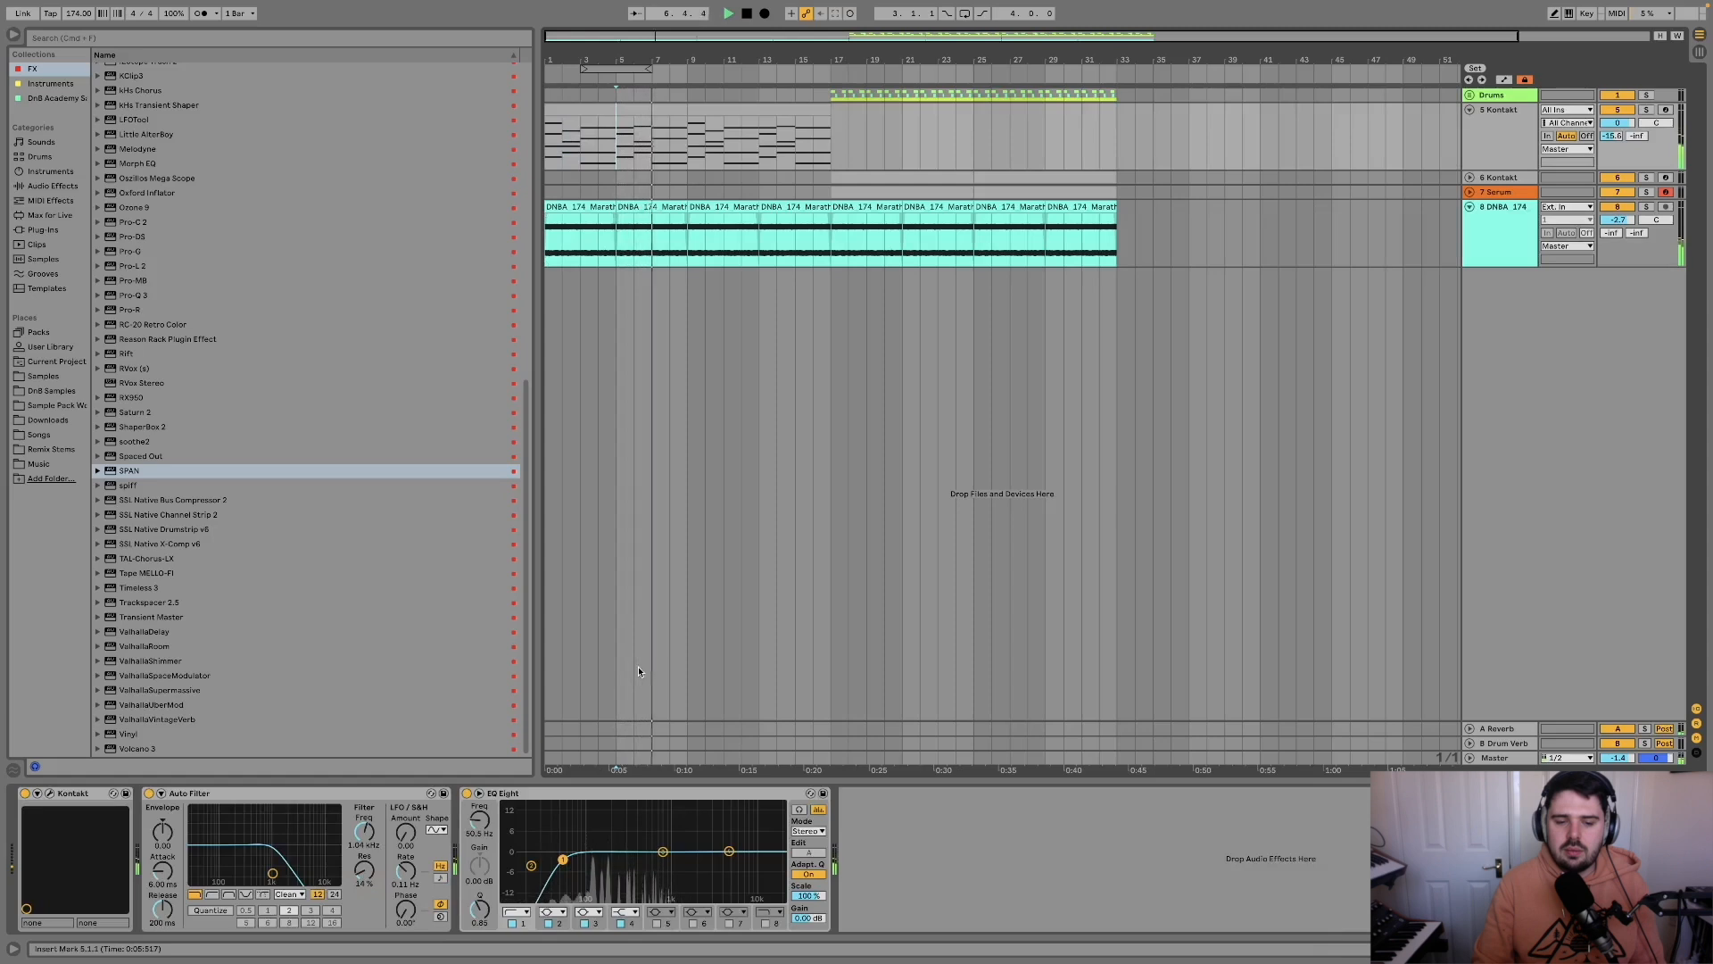
Play the arrangement from bar 15 into the drop and examine the low end against the 5 Kontakt low cut.
left_click_drag(622, 160, 795, 160)
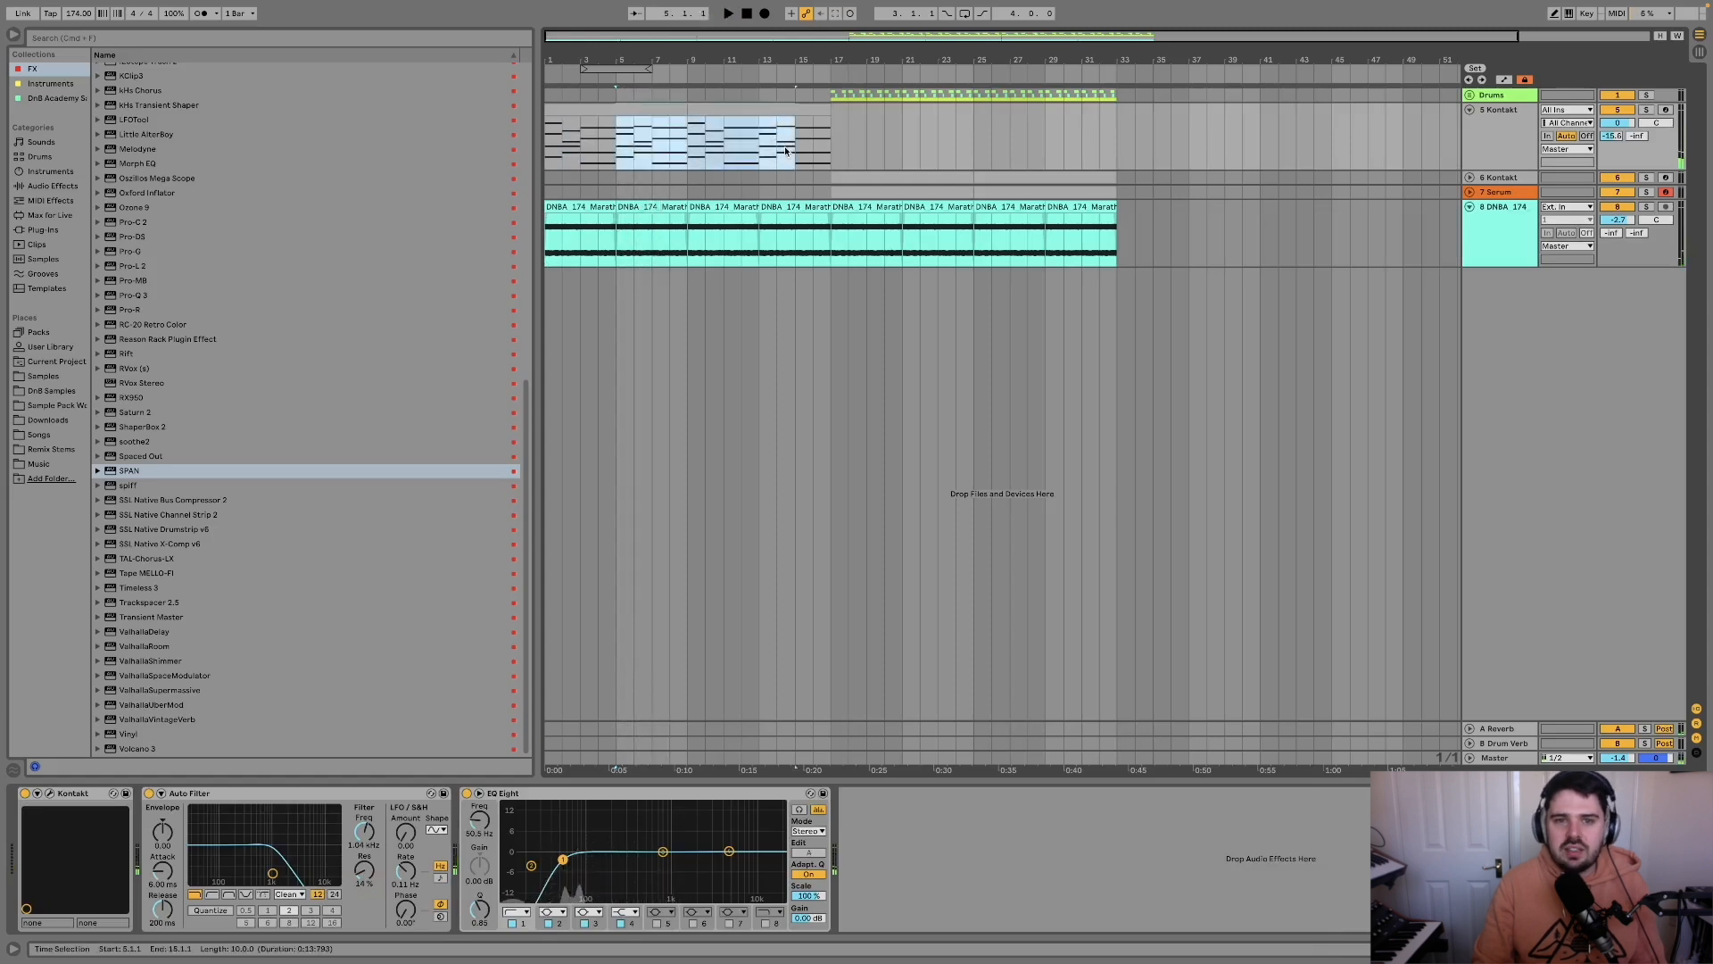
left_click(795, 160)
key("space")
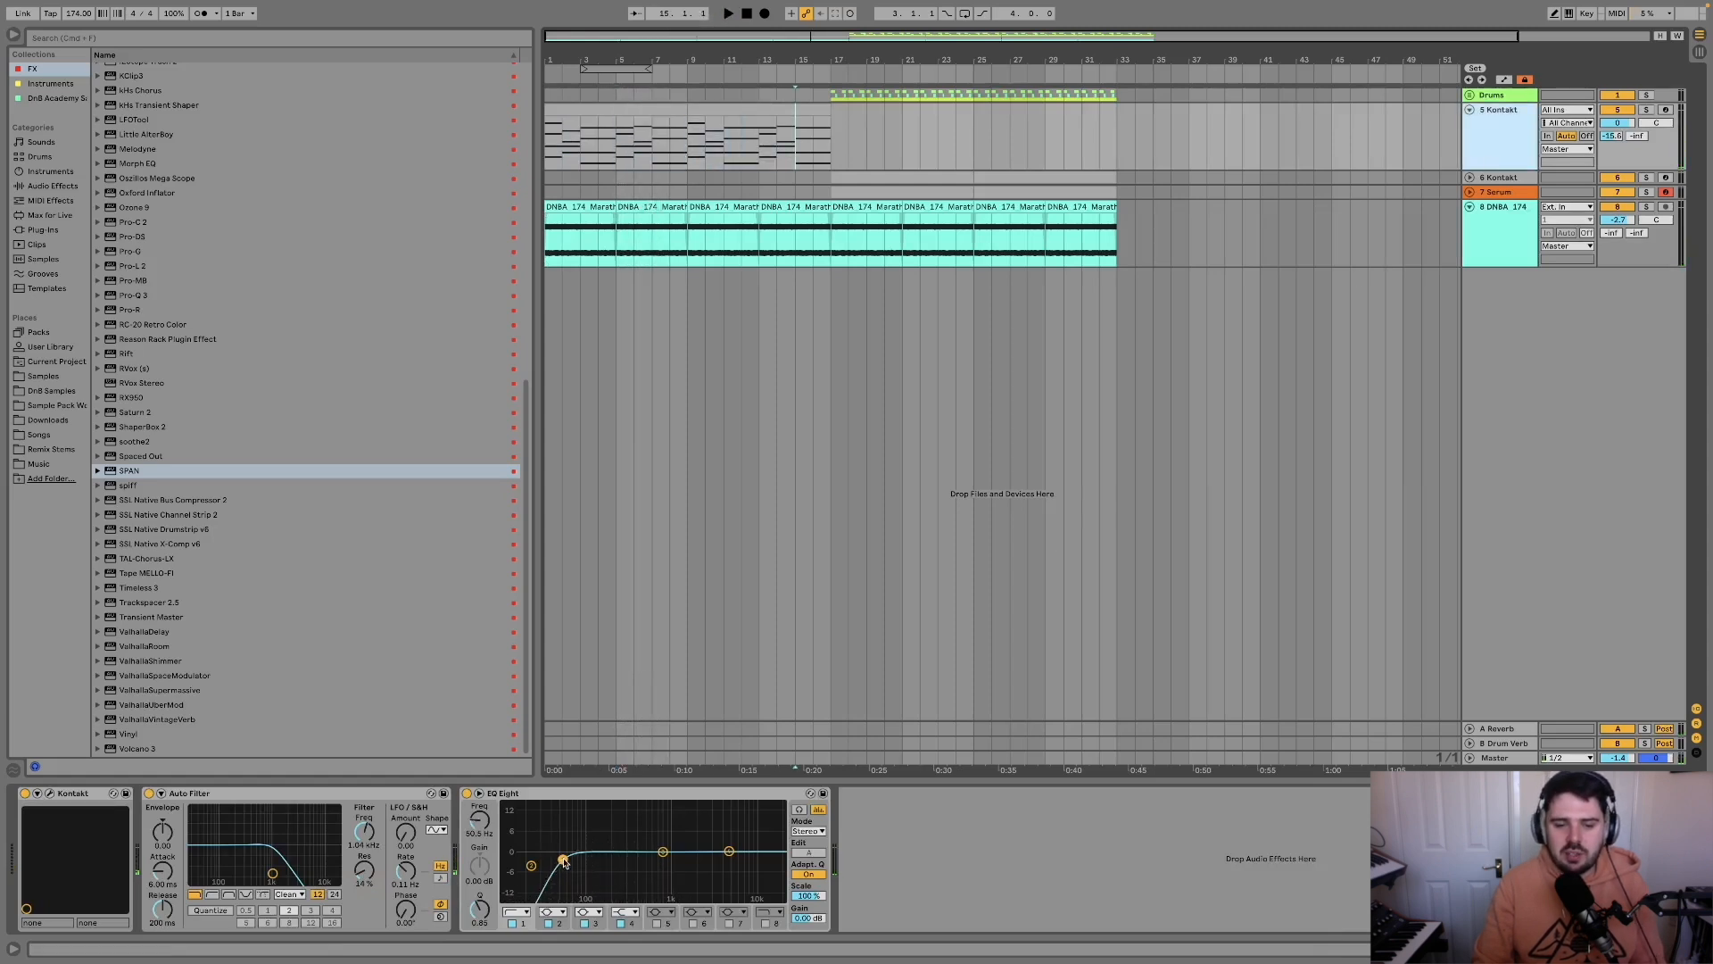
key("space")
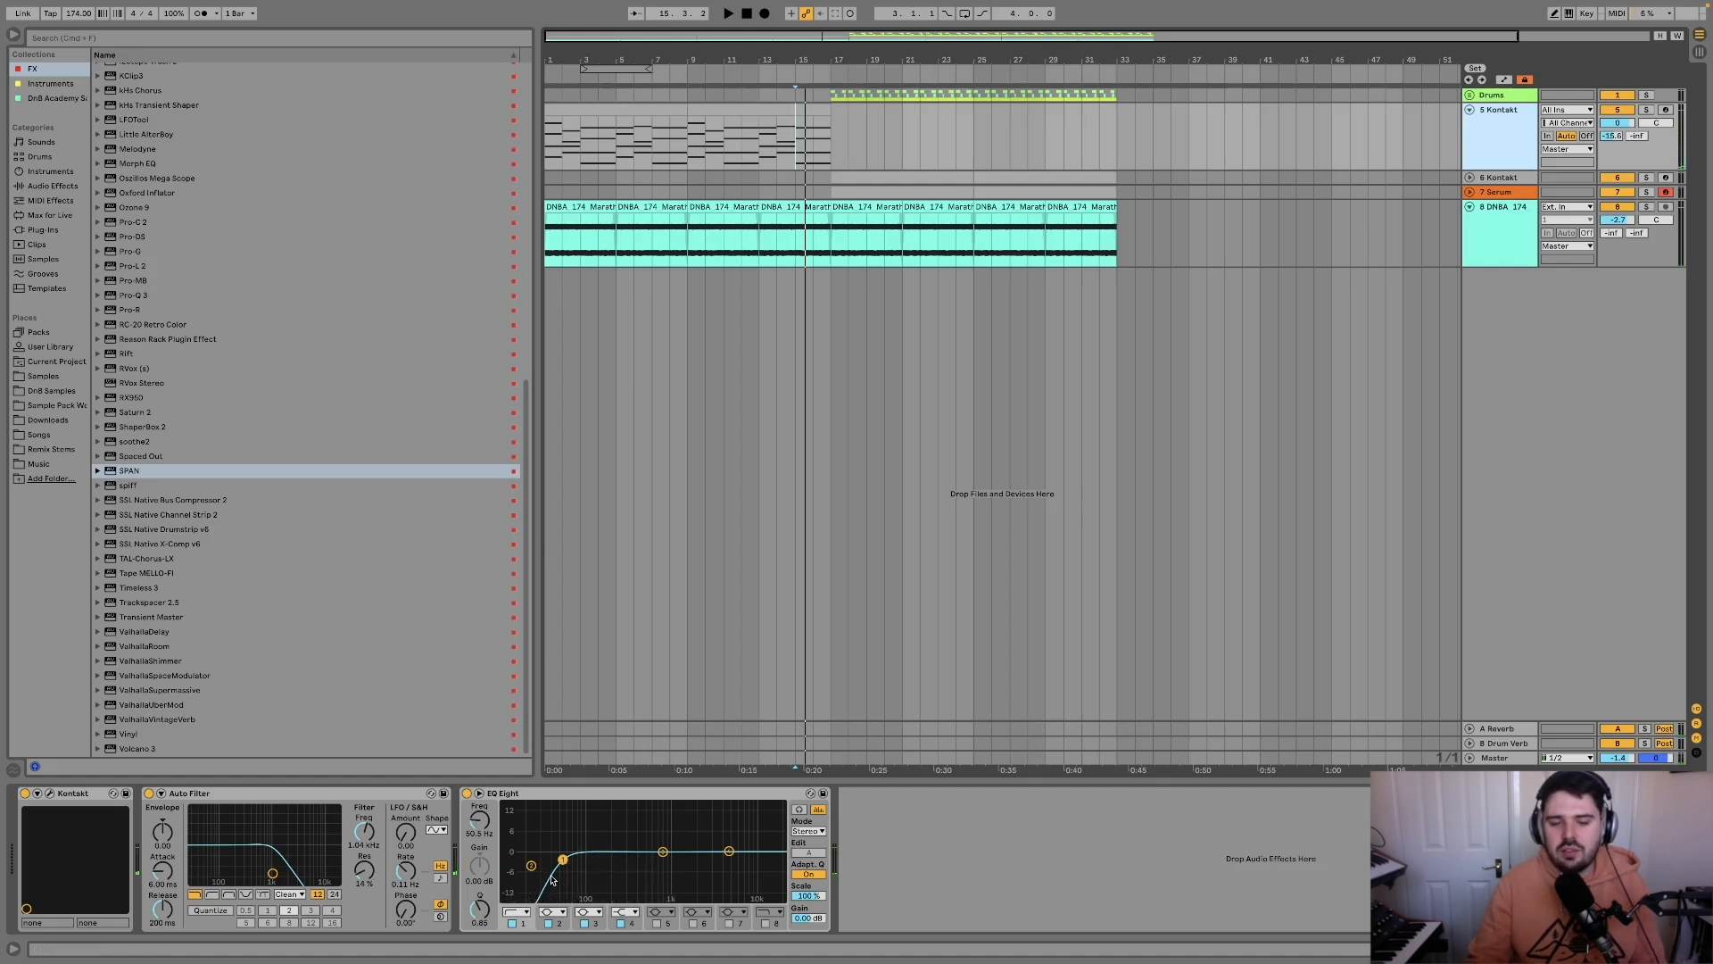
key("space")
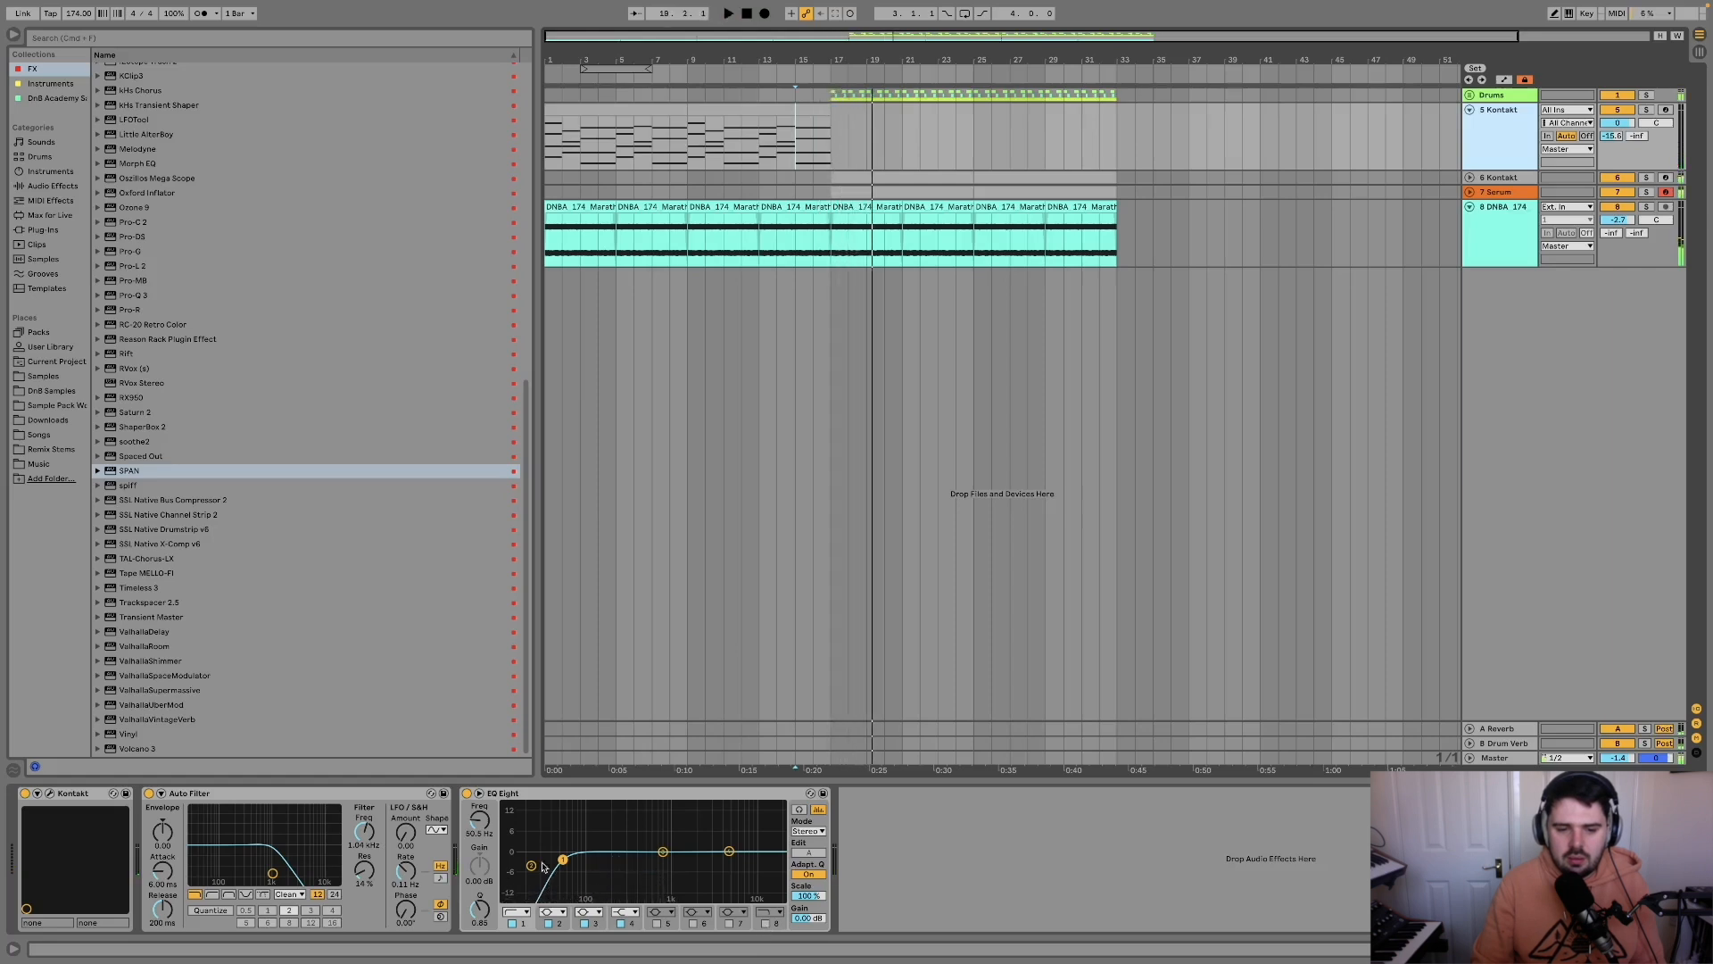
left_click(619, 145)
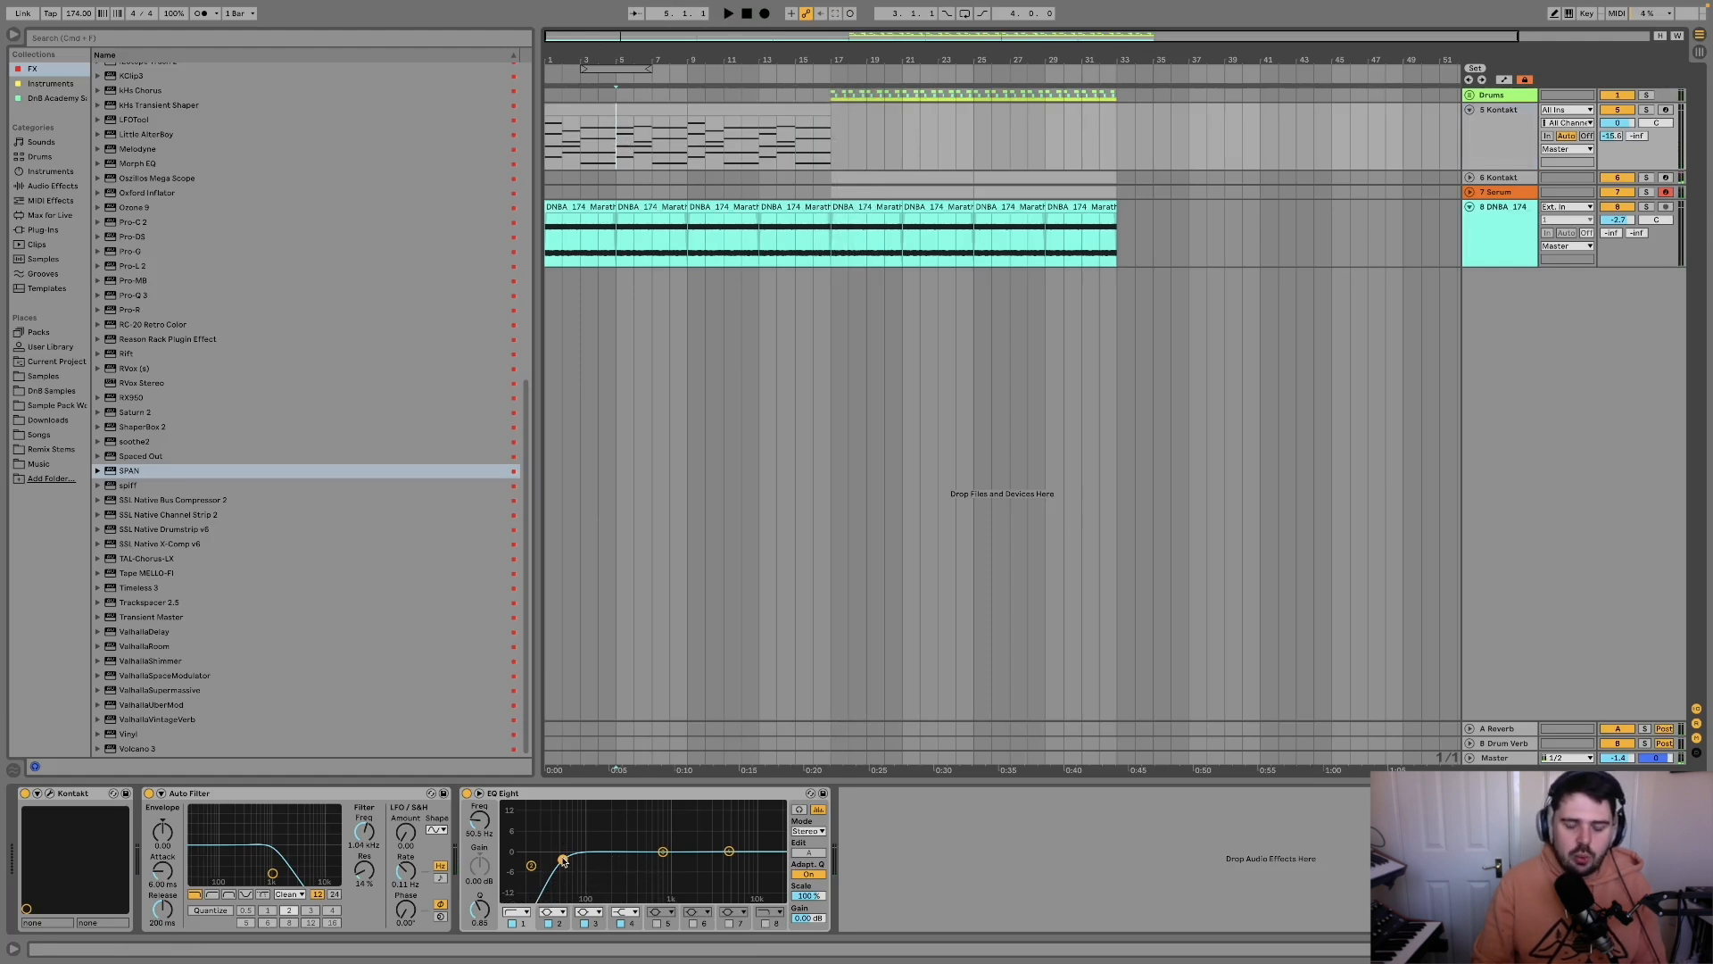
Unfold the 7 Serum and 6 Kontakt tracks and select the Serum clips from bar 17 to 33.
left_click(825, 180)
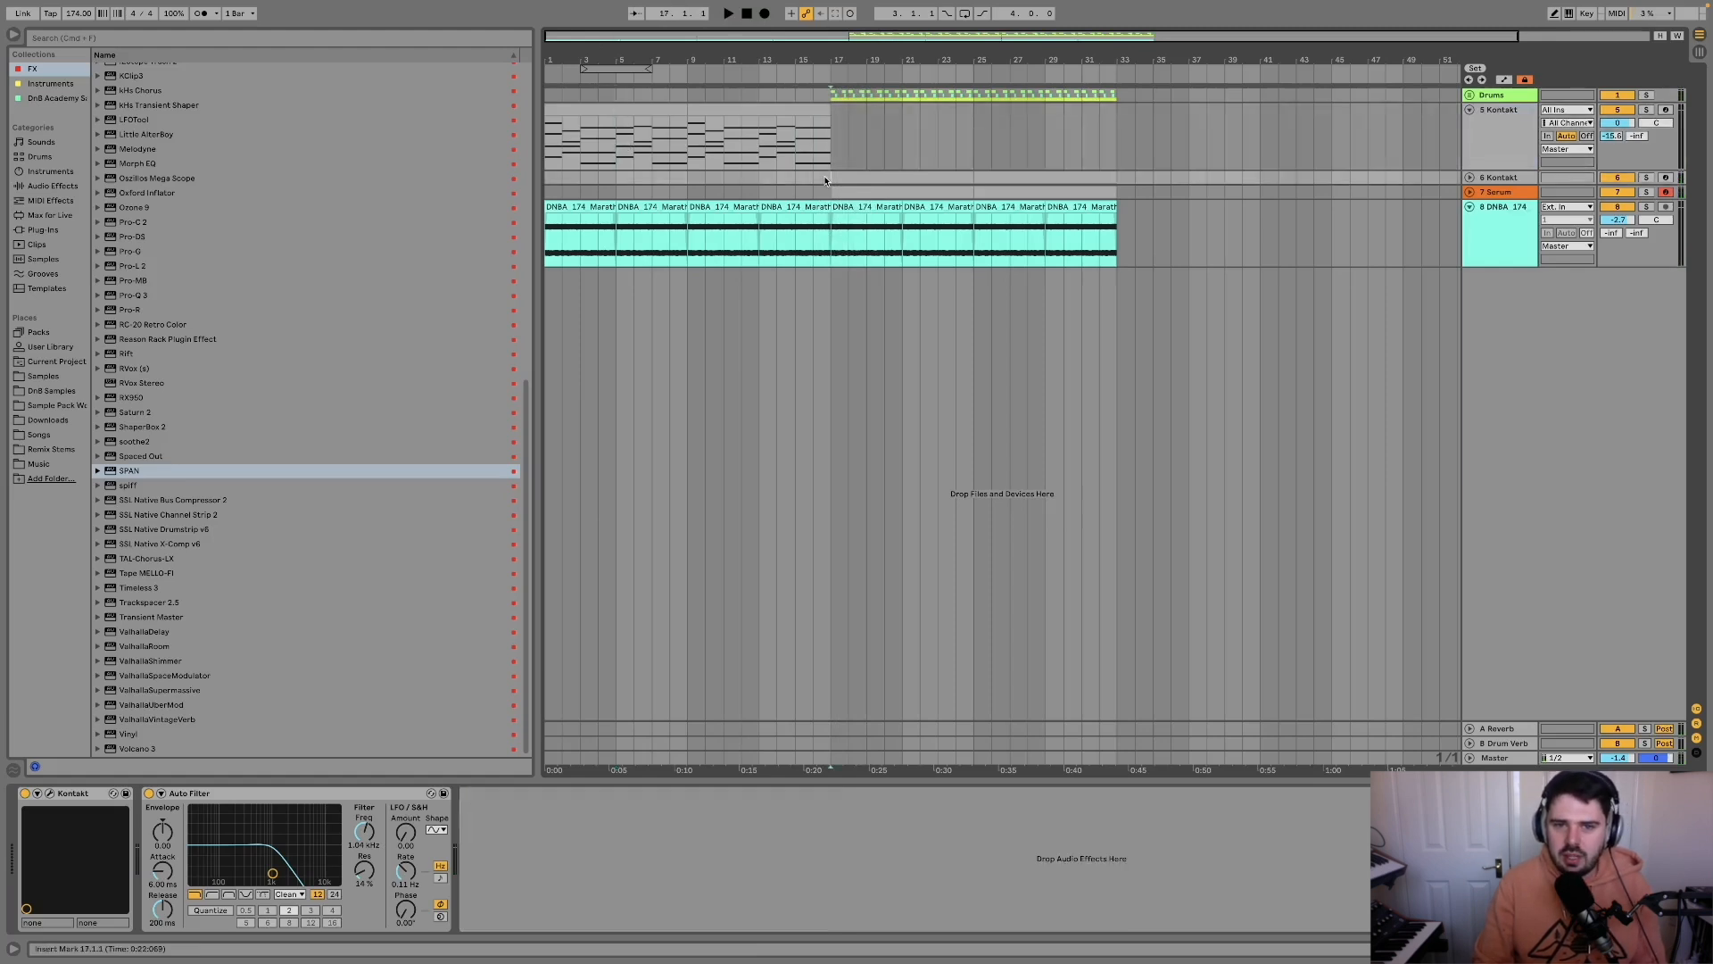
left_click(1480, 193)
left_click(1470, 192)
left_click(1469, 178)
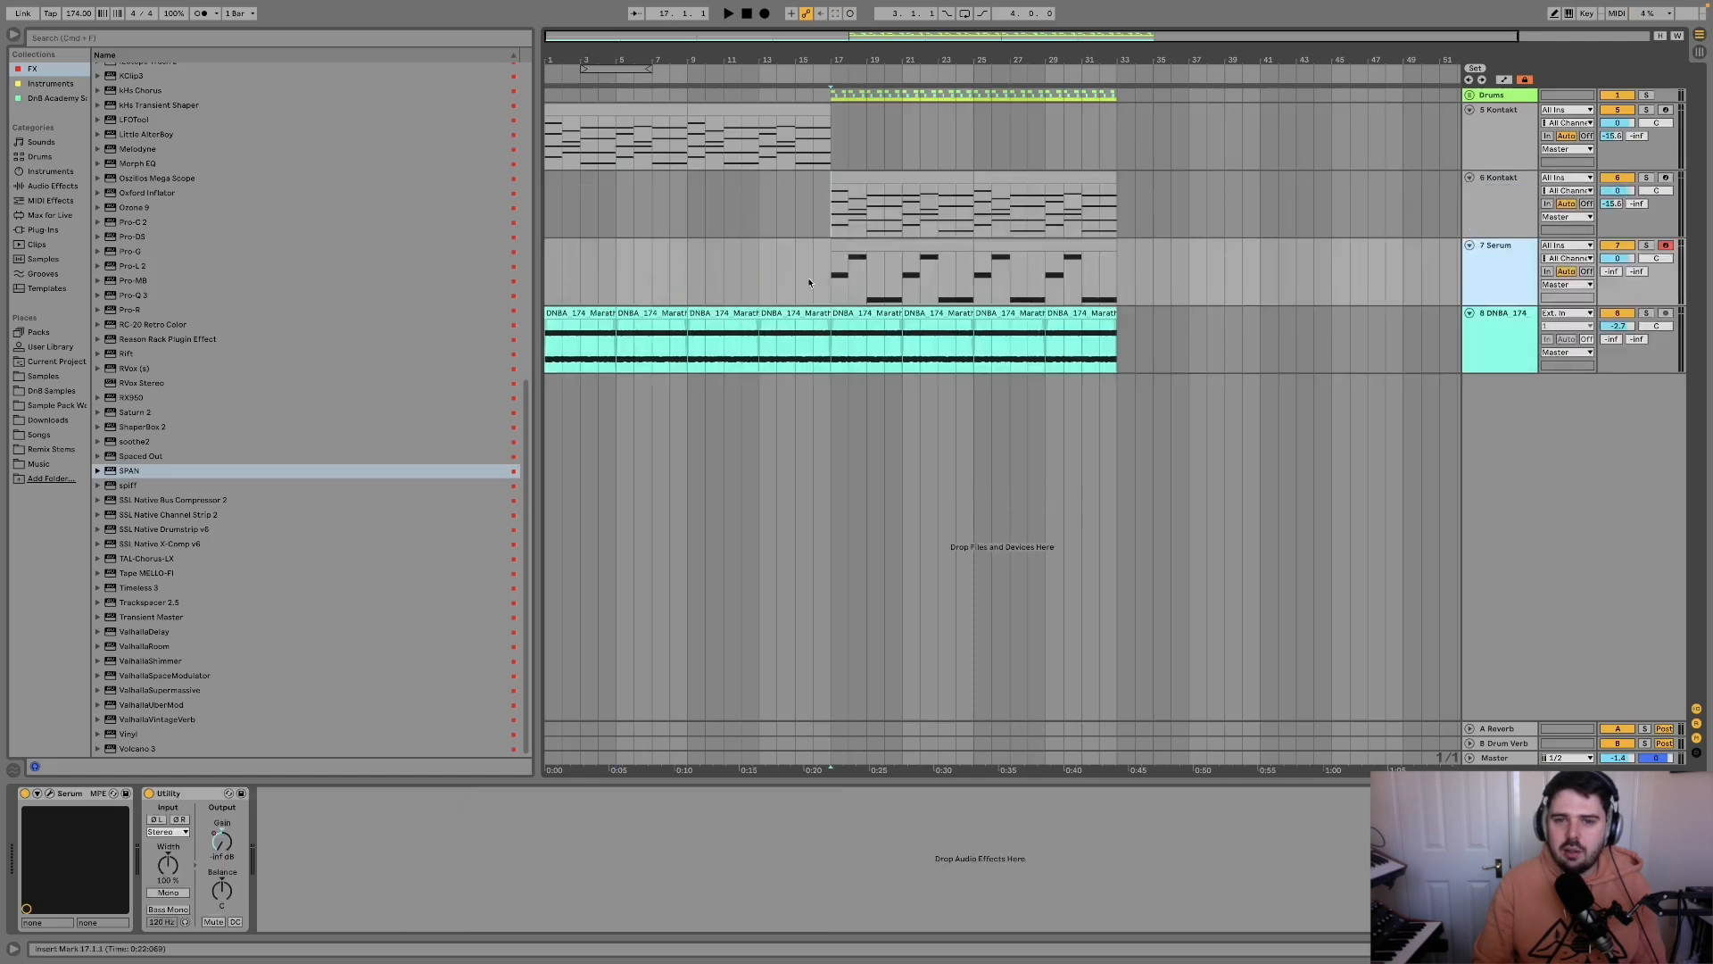
left_click_drag(831, 280, 1084, 280)
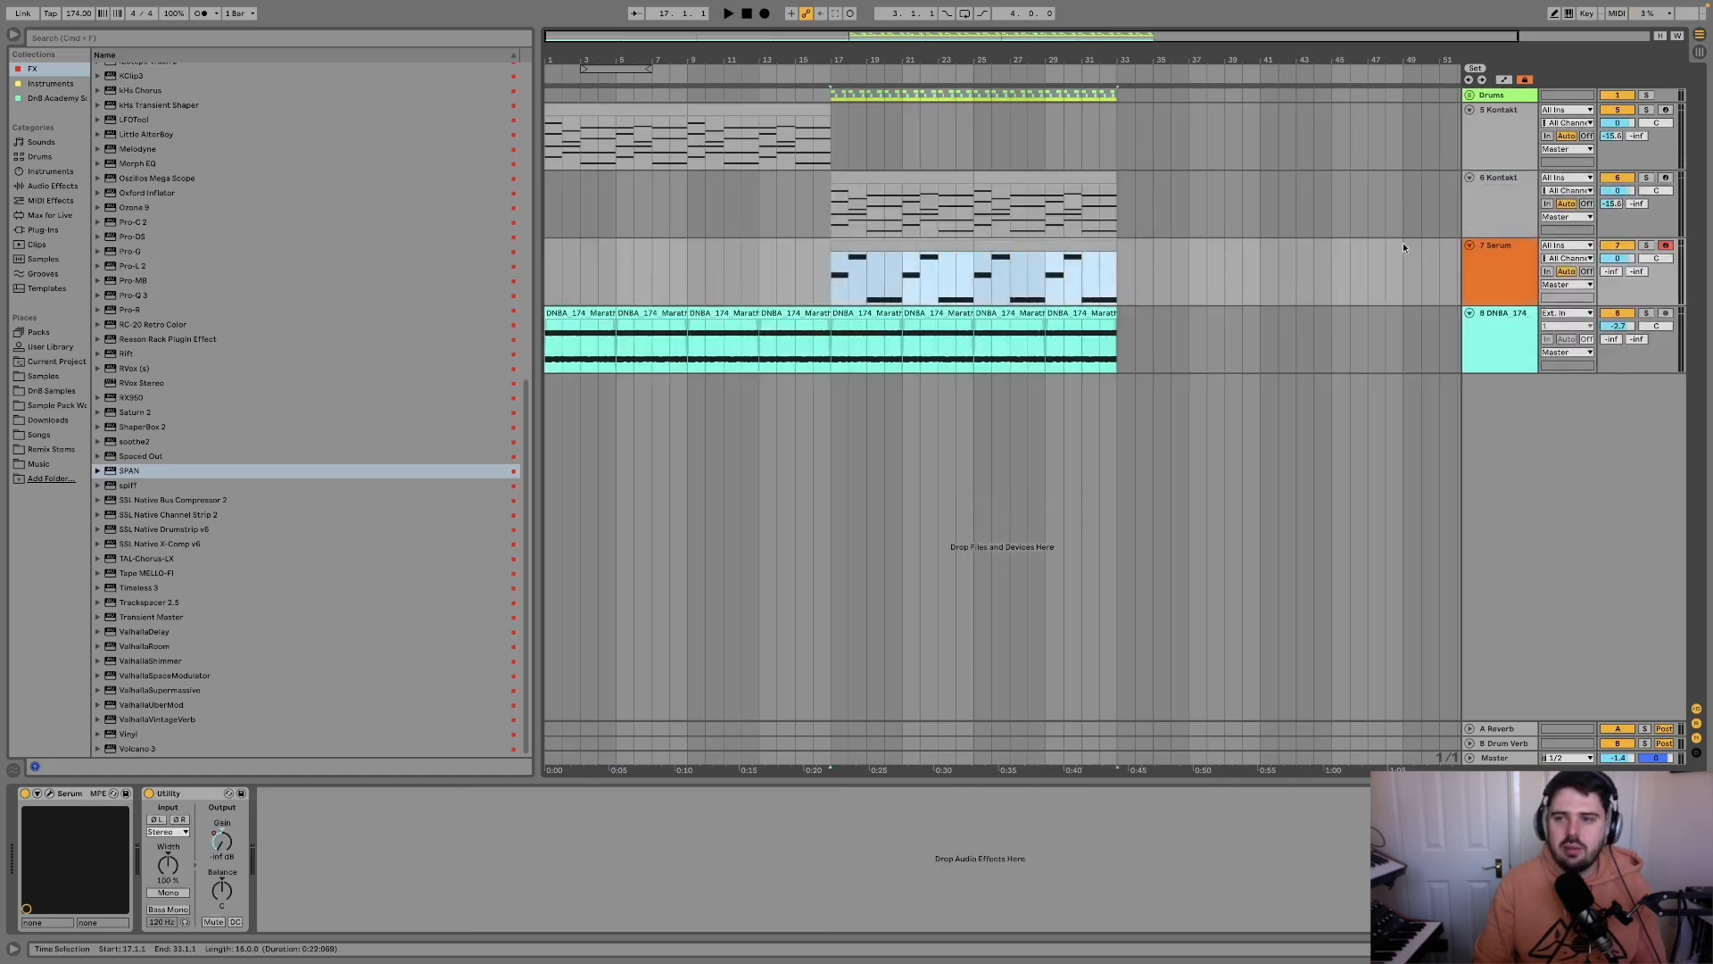
Add an EQ Eight after the Auto Filter on 6 Kontakt, make band 1 a low cut at 30 Hz, and play from bar 17.
left_click(1503, 199)
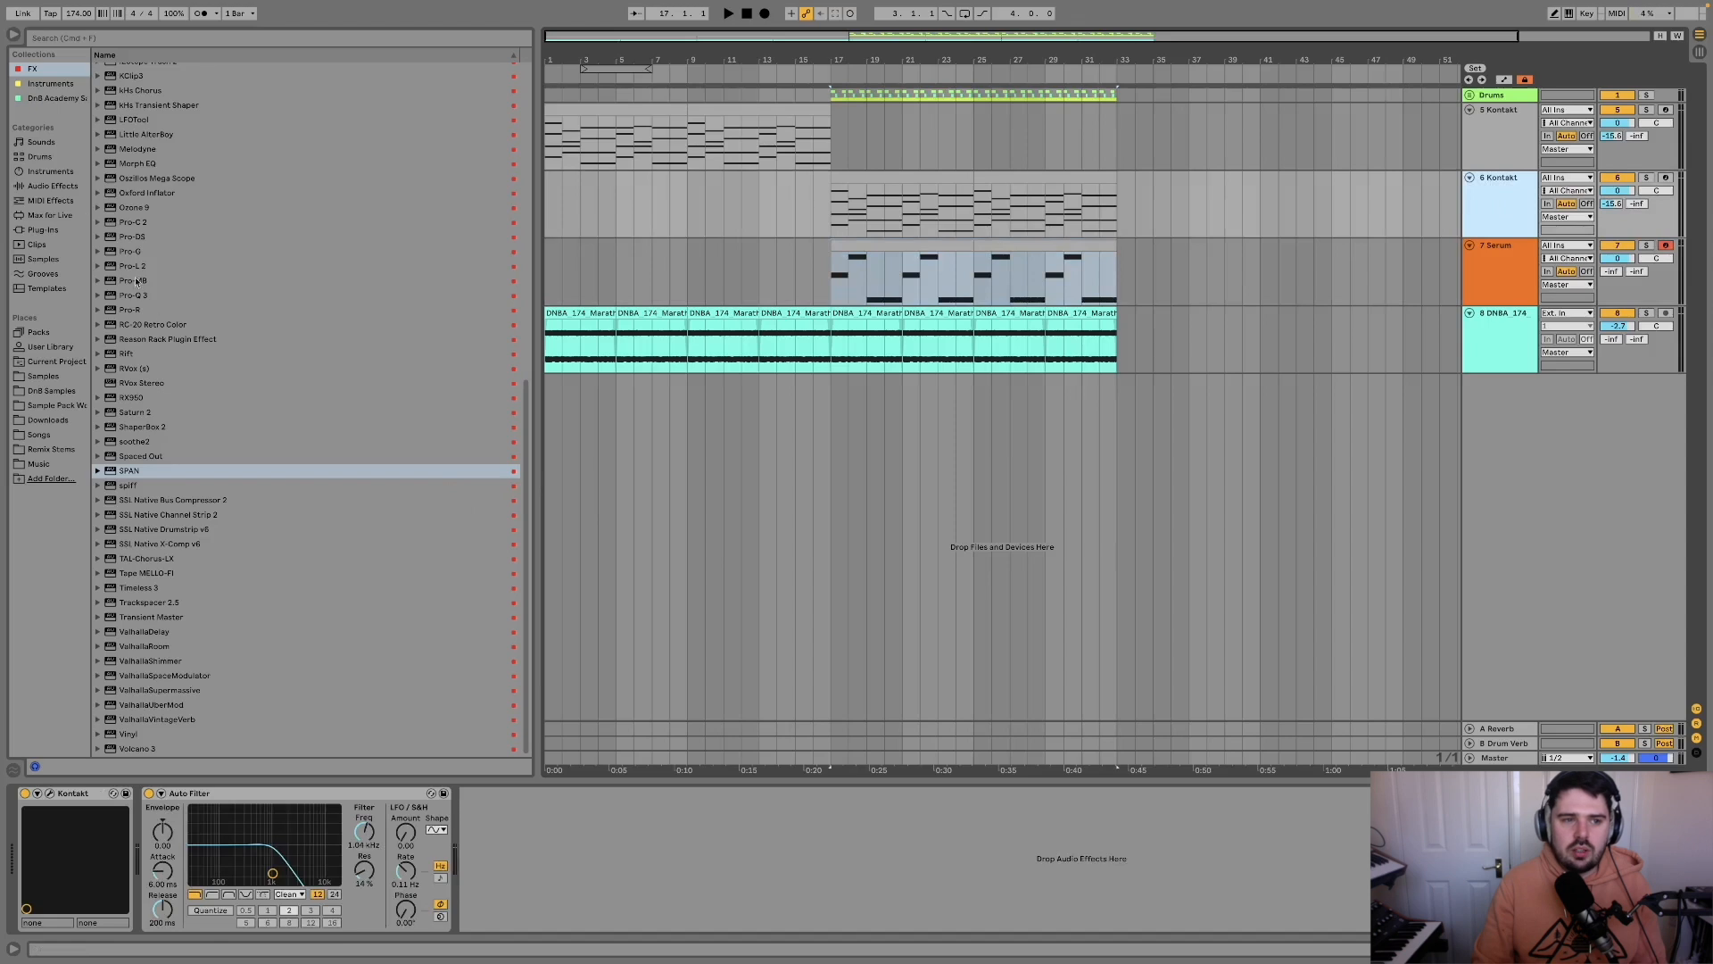
scroll(143, 196, "up", 11)
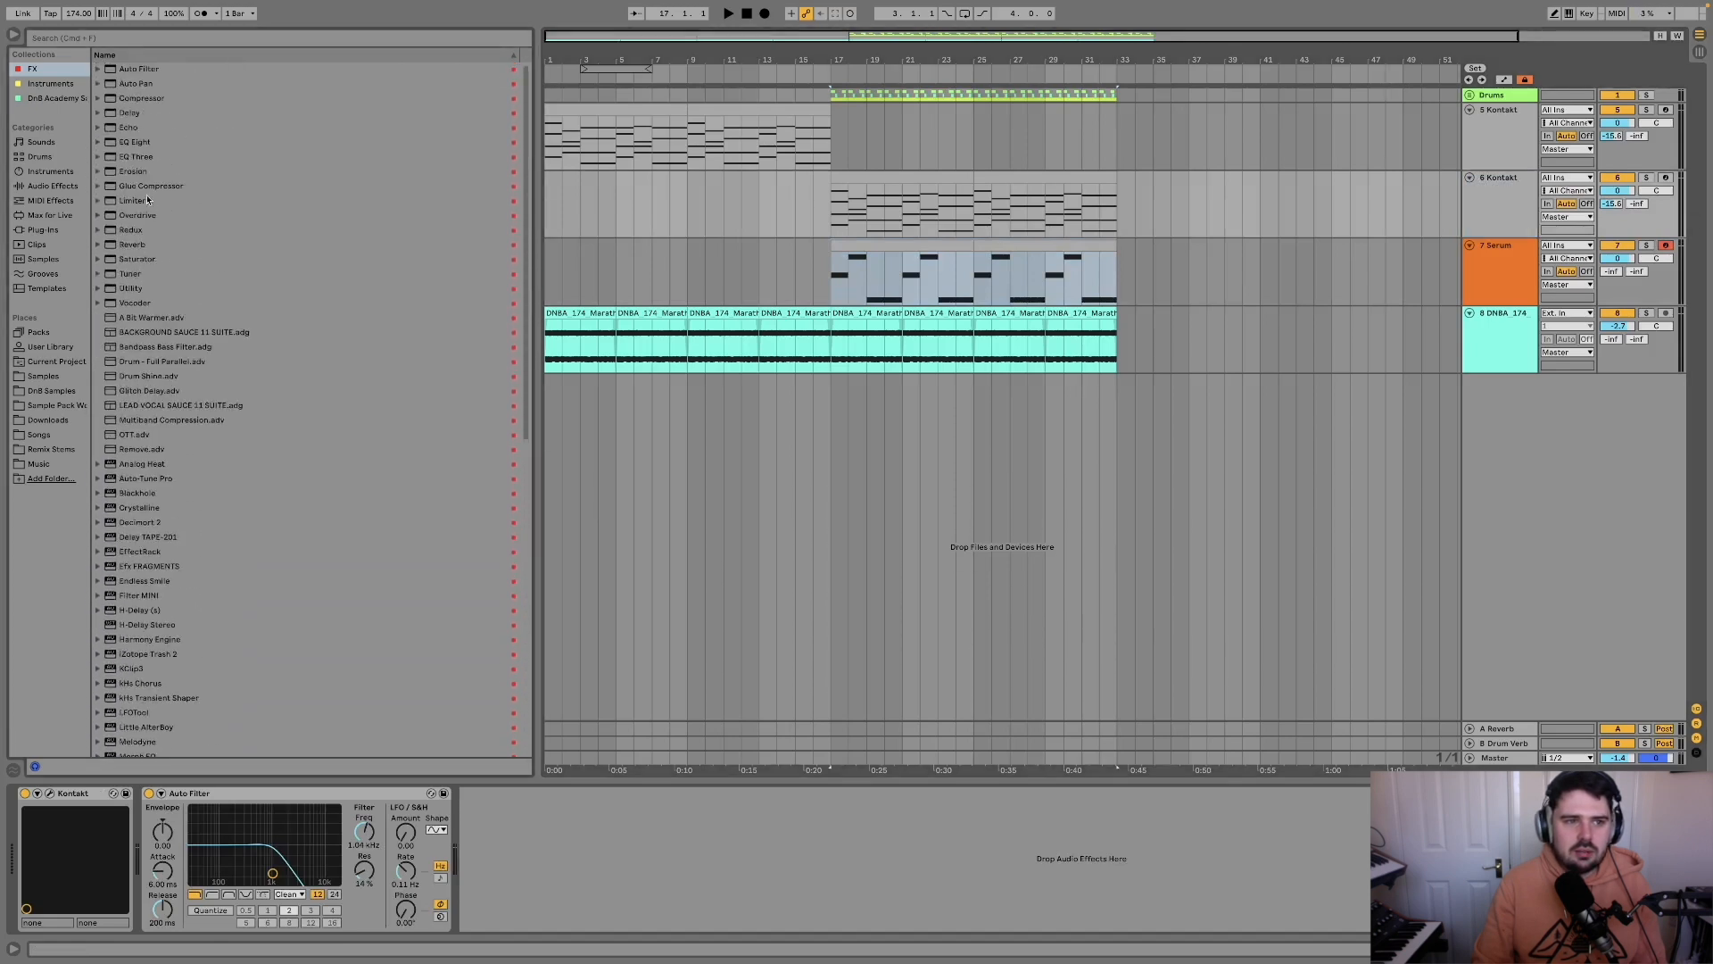
left_click_drag(135, 146, 663, 836)
left_click(516, 912)
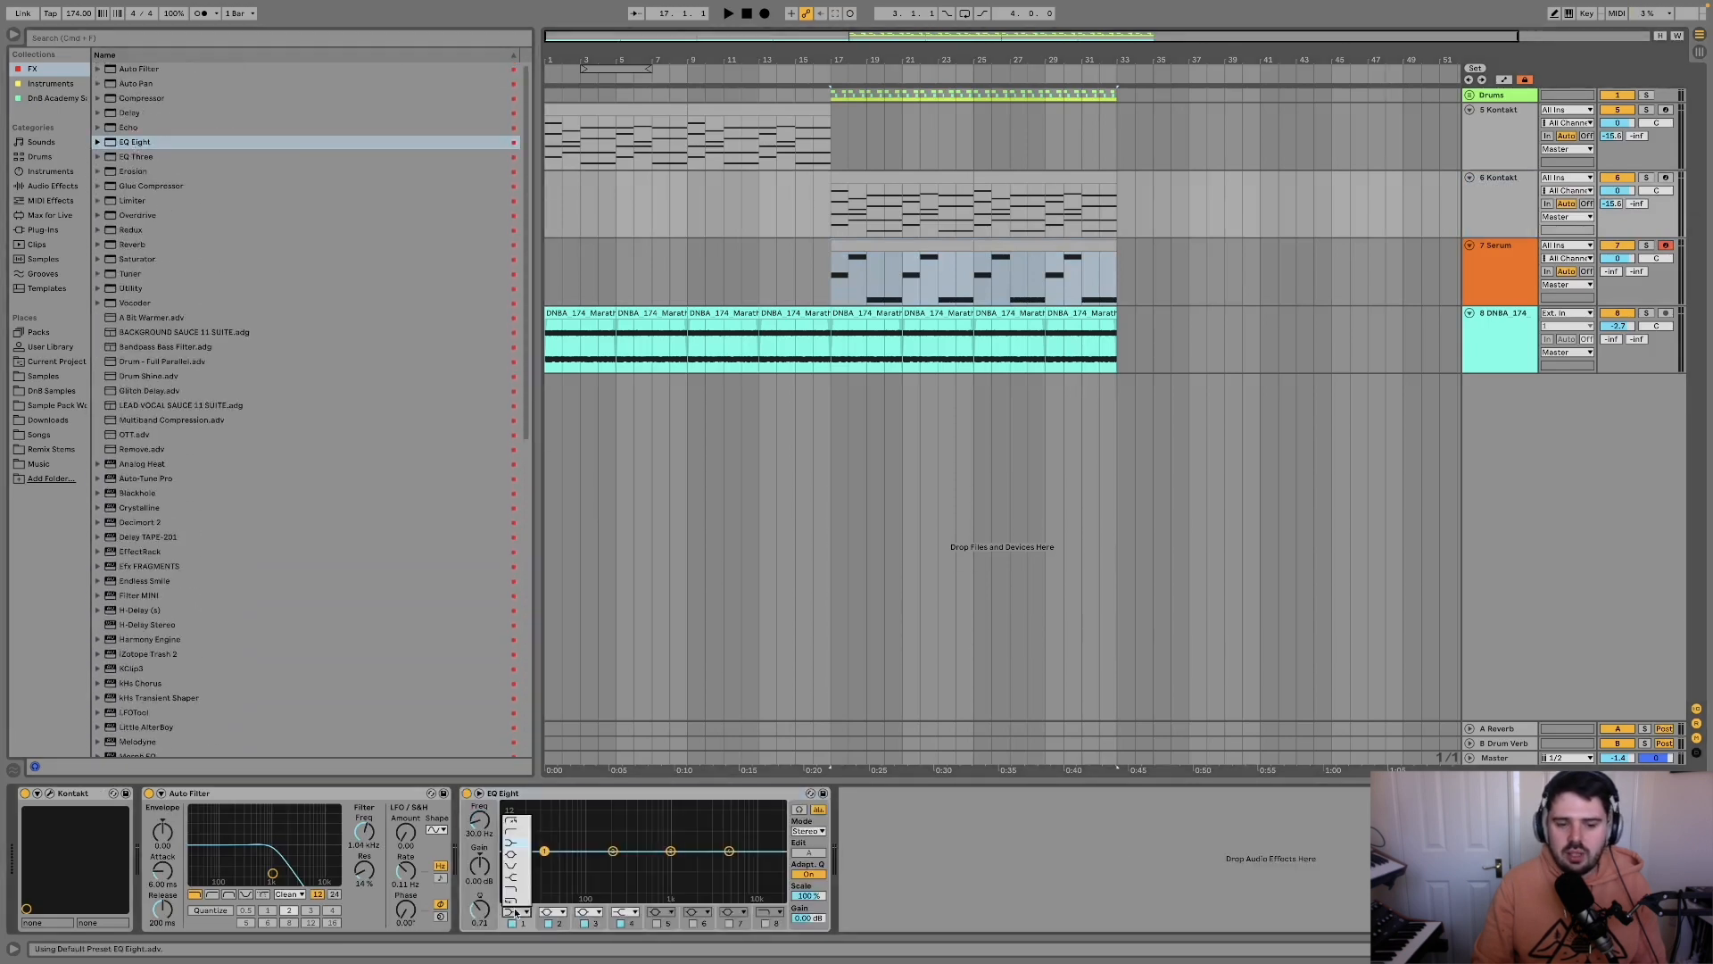
left_click(518, 828)
key("space")
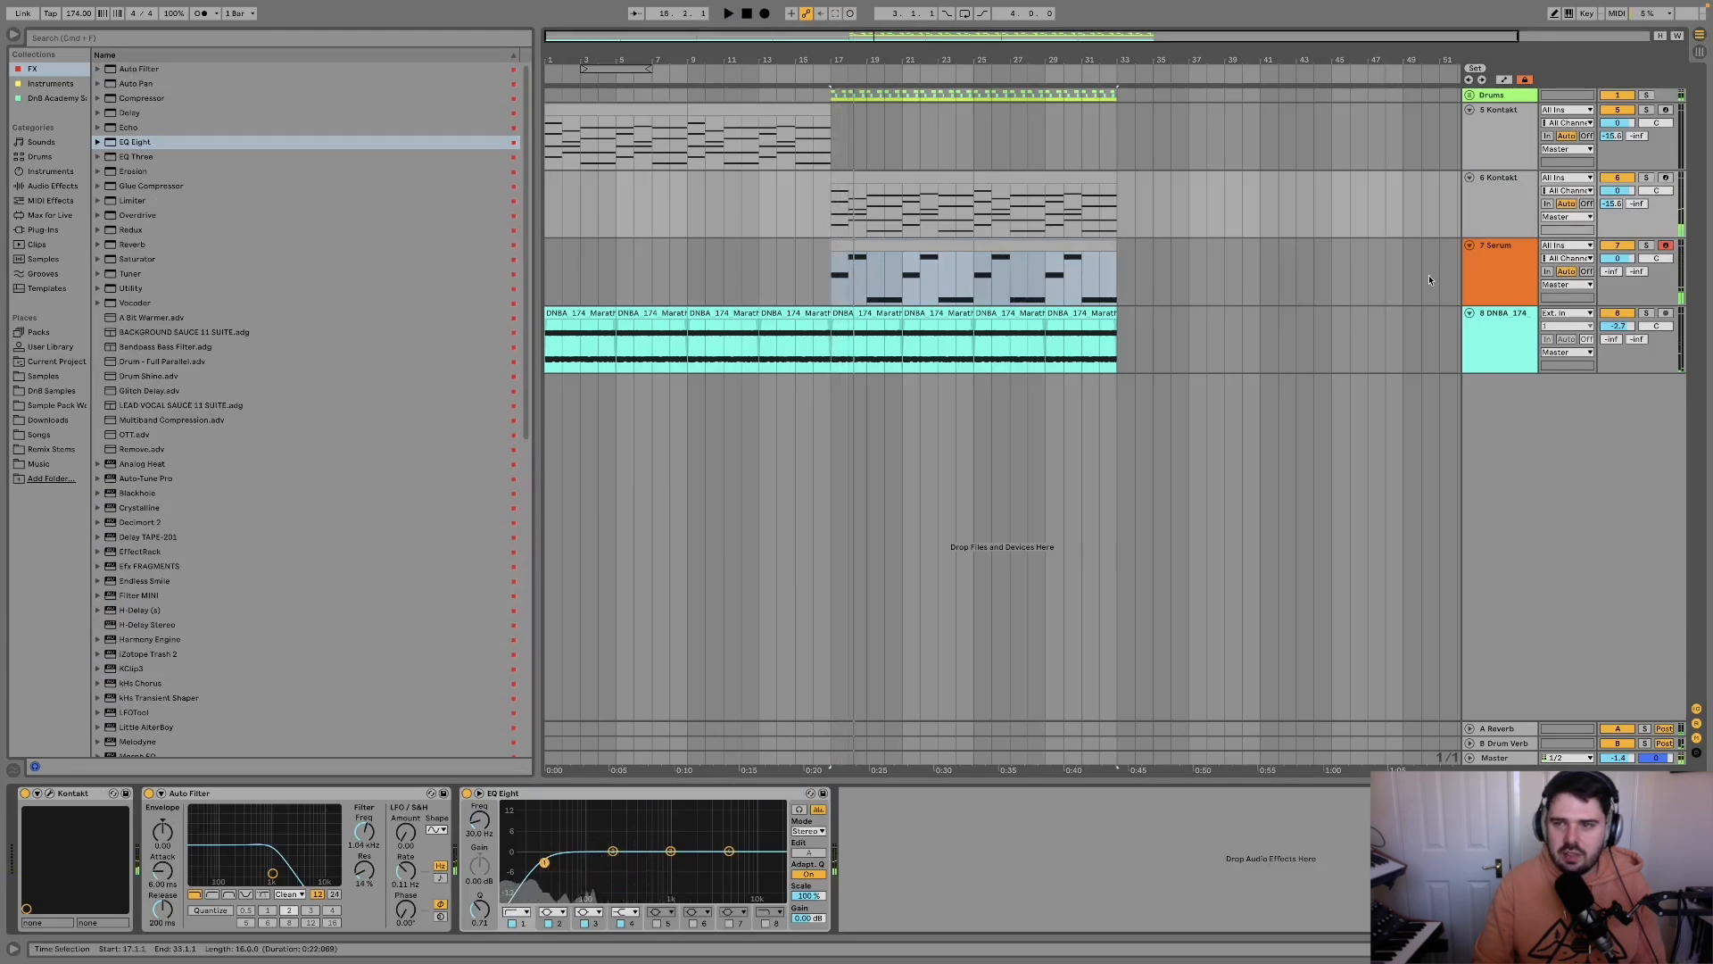
Add an EQ Eight to the 7 Serum track and dip band 2 at 178 Hz by -3.33 dB with a Q of 1.19, checking with playback.
left_click(1491, 270)
double_click(134, 140)
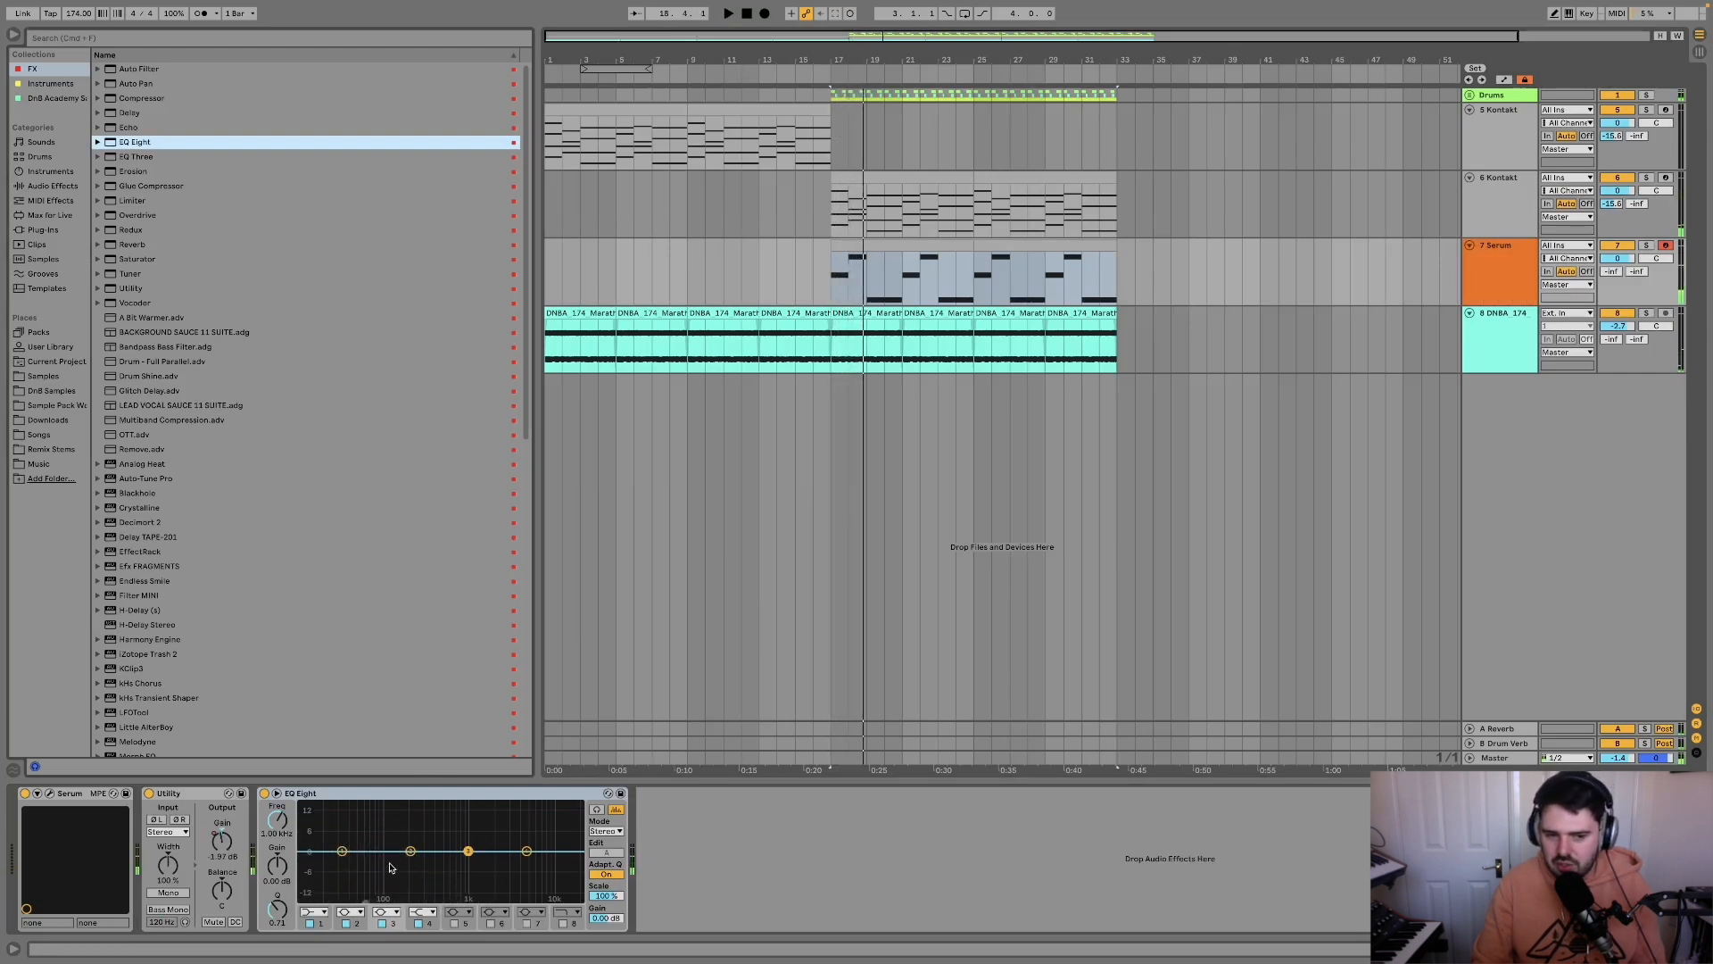
key("space")
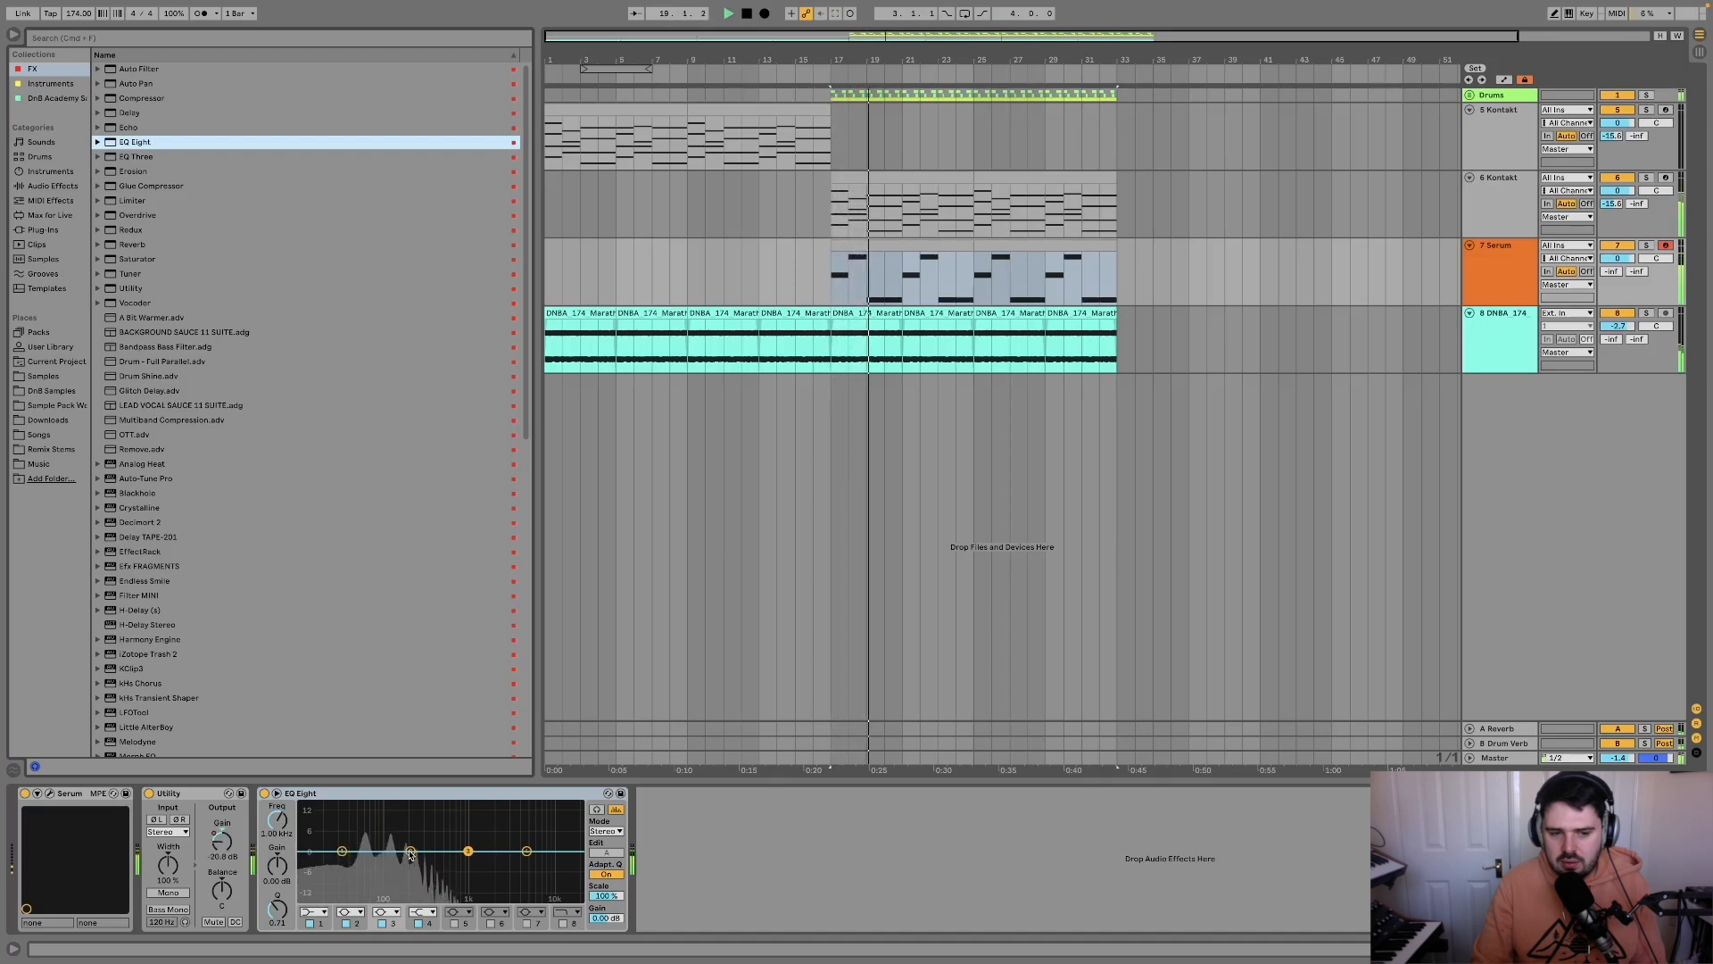
left_click_drag(409, 852, 407, 861)
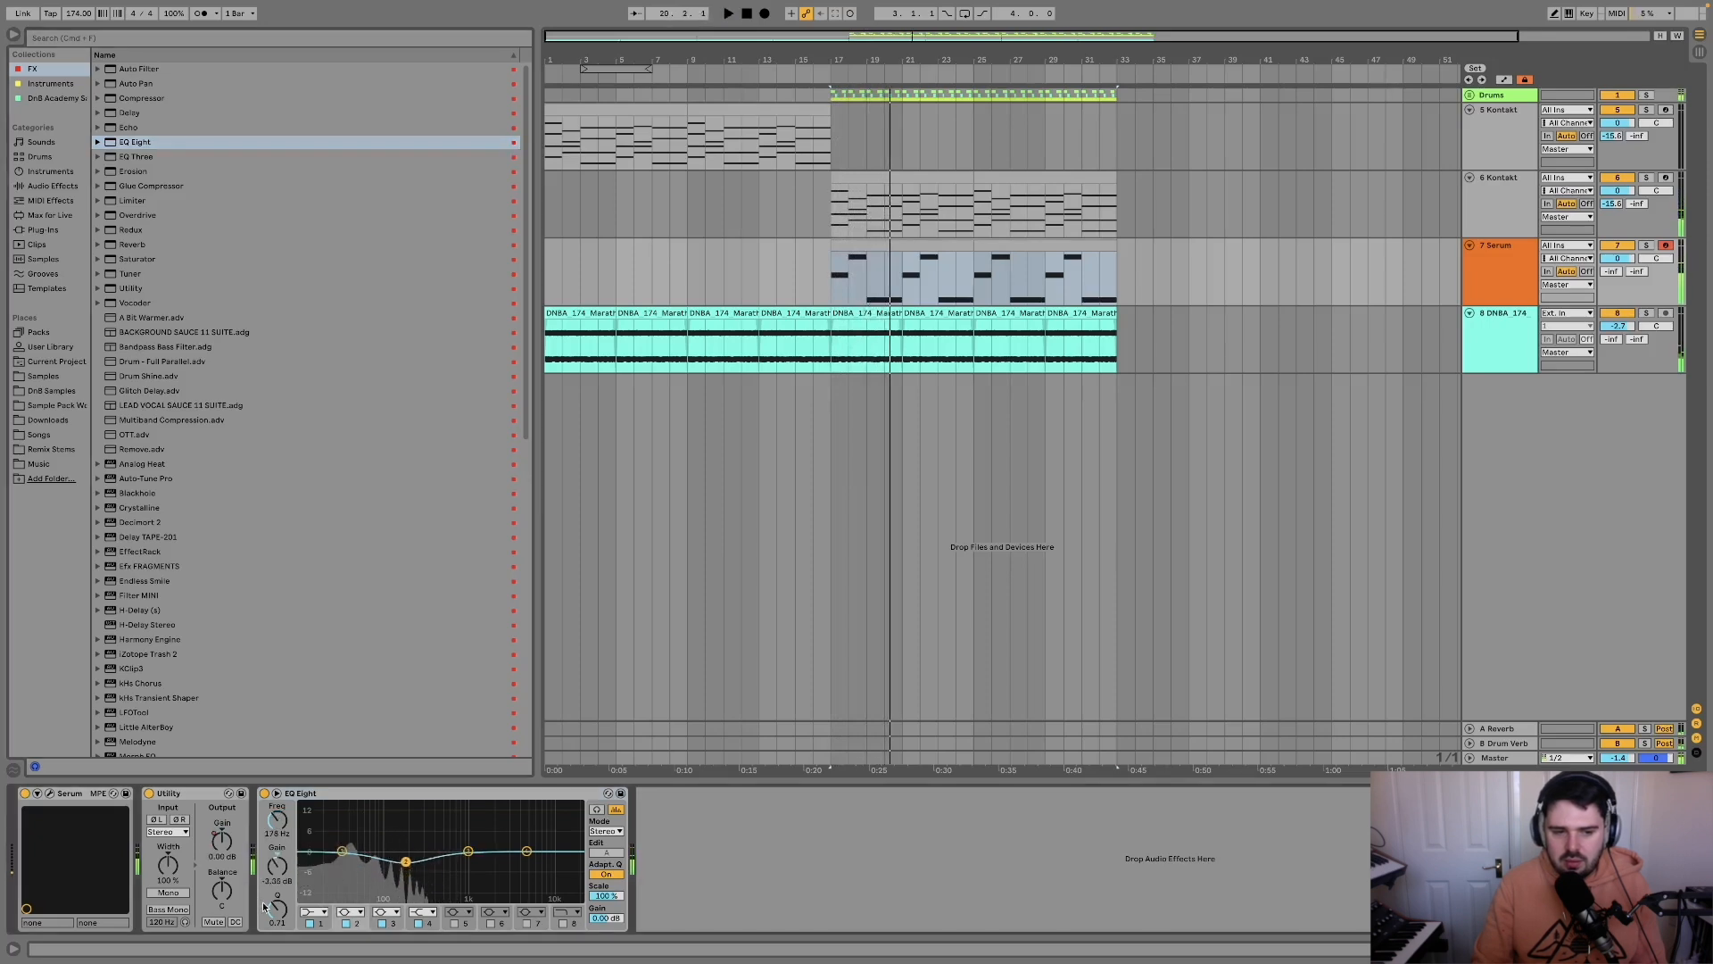
key("space")
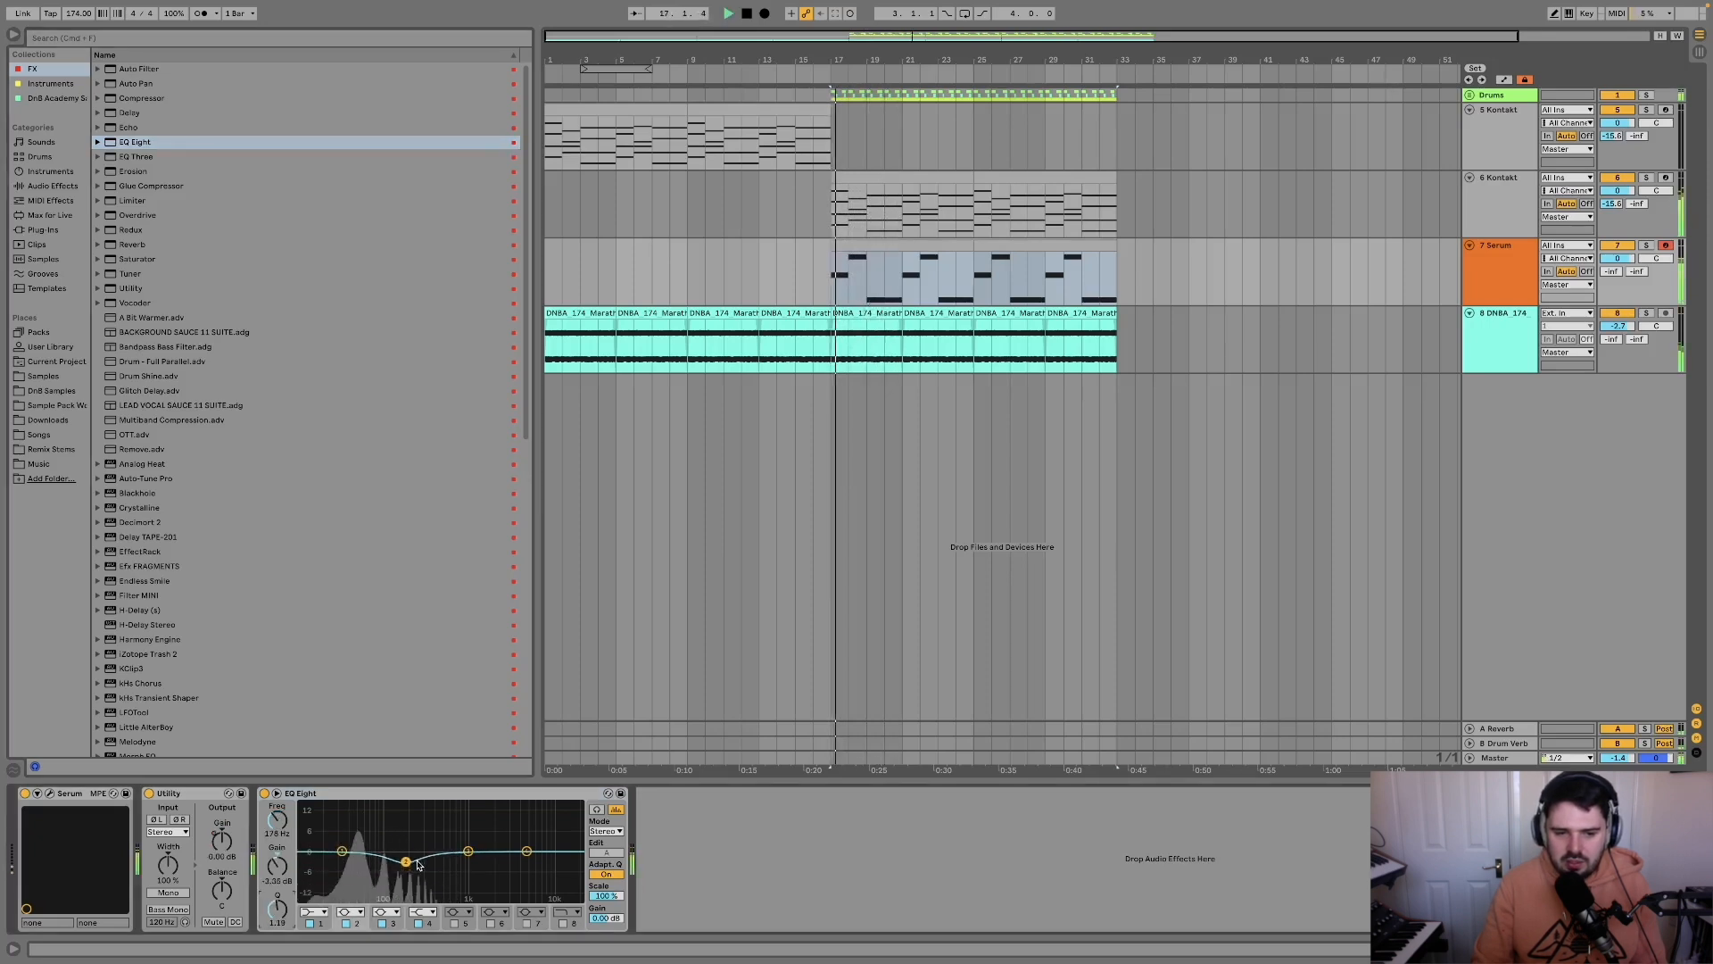
Deepen the band 2 dip in the 7 Serum EQ Eight to about -4.5 dB at 170 Hz, checking with playback.
left_click_drag(406, 862, 406, 868)
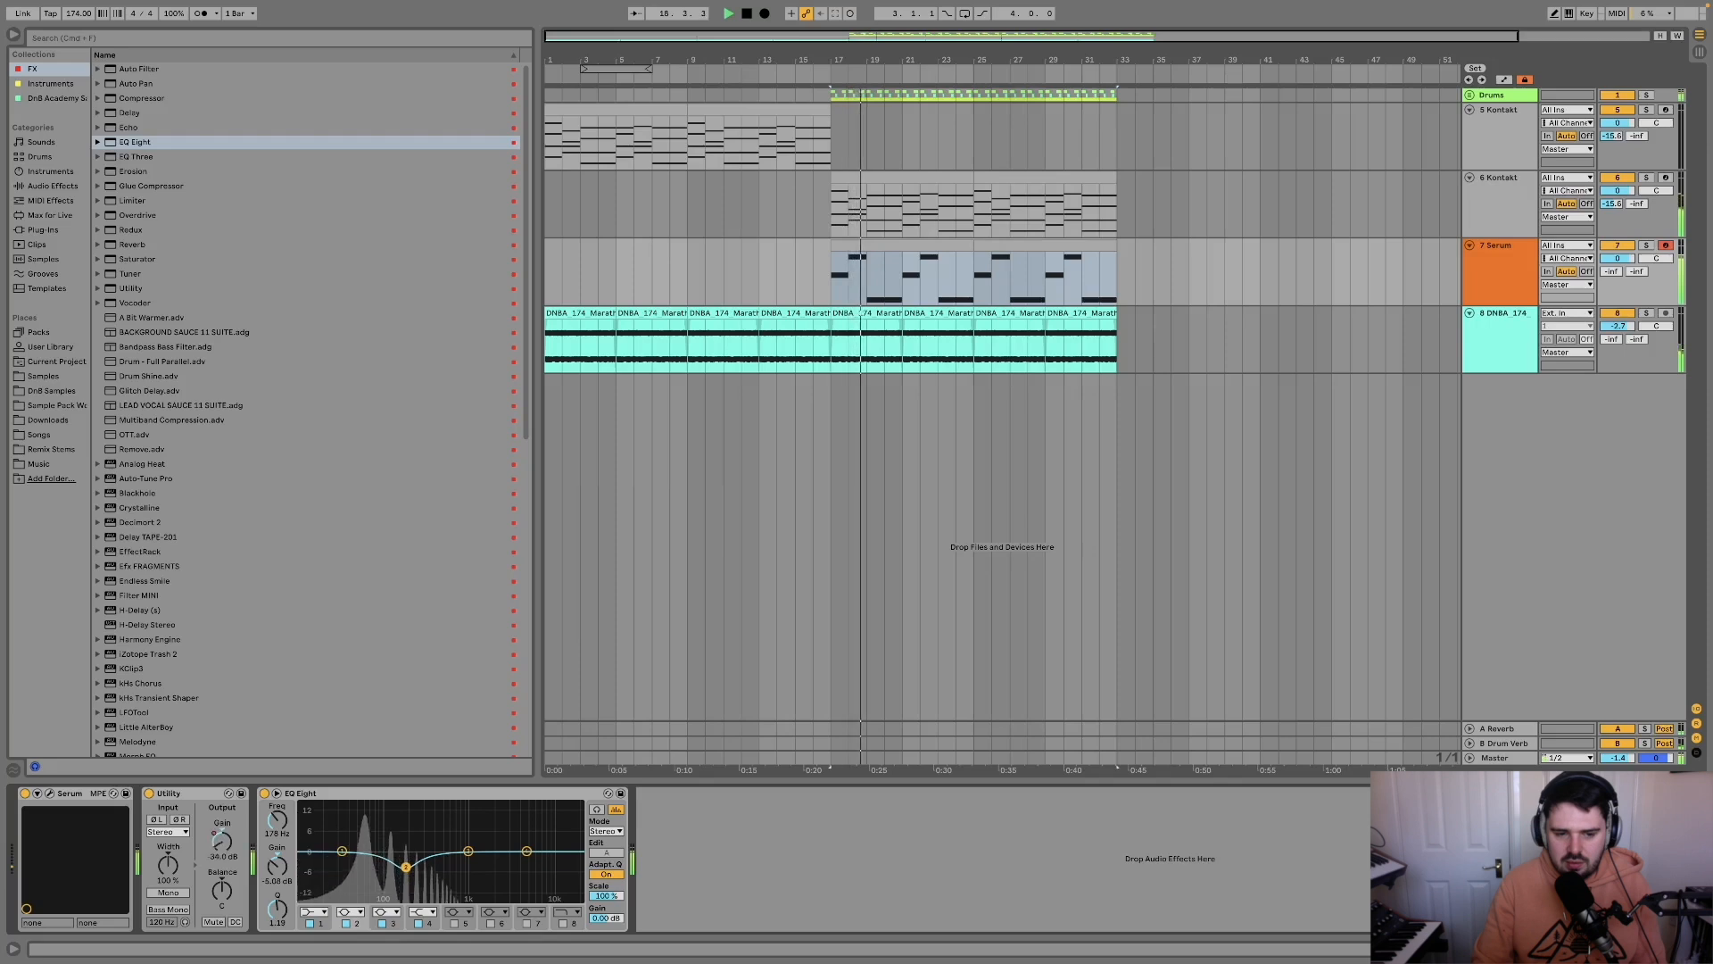
key("space")
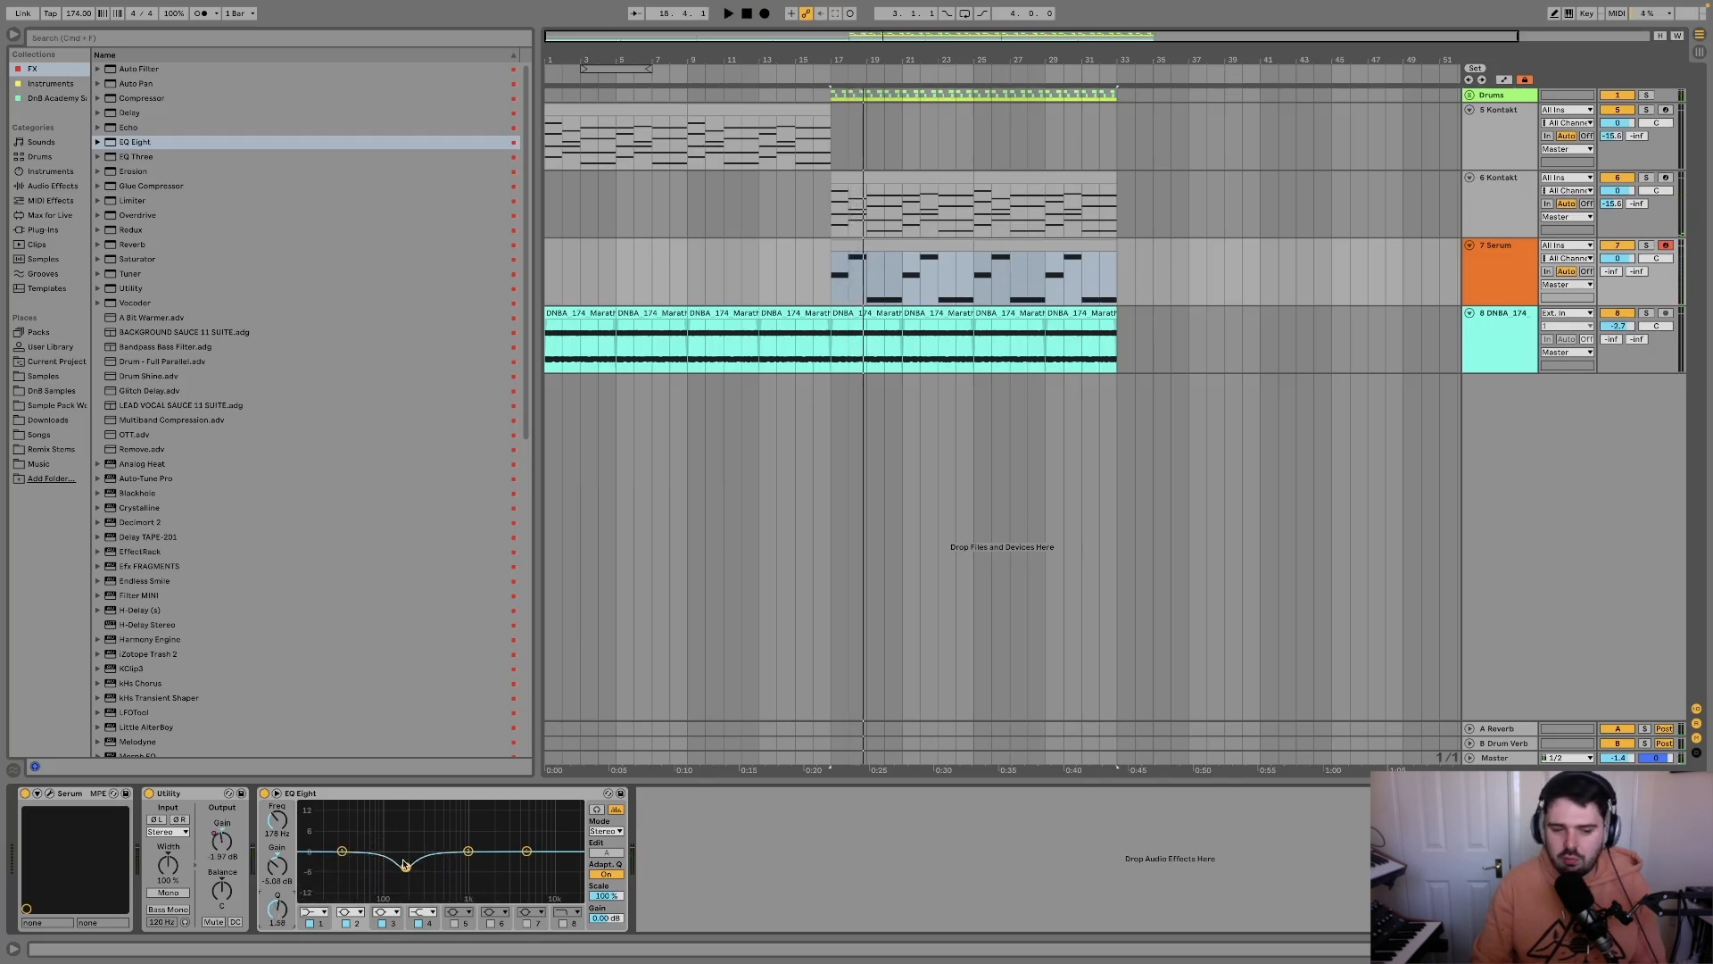
key("space")
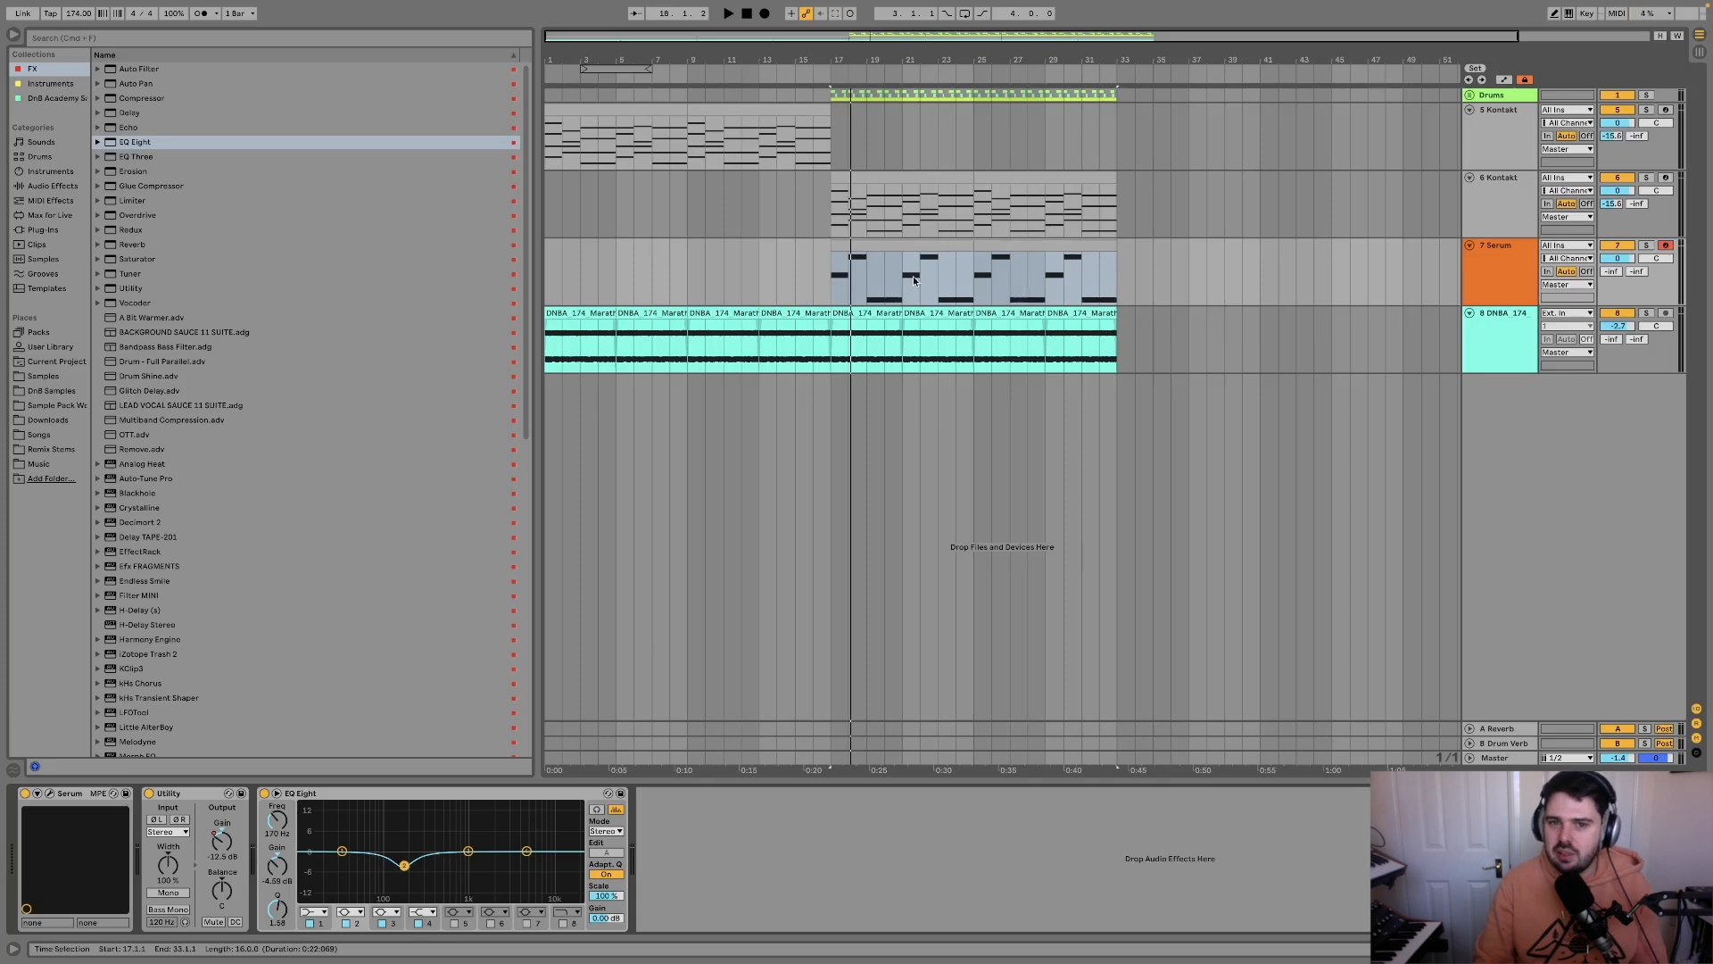
Raise the low cut in the 6 Kontakt EQ Eight to about 89 Hz while playing from bar 16 into the drop.
left_click(821, 284)
left_click(1509, 208)
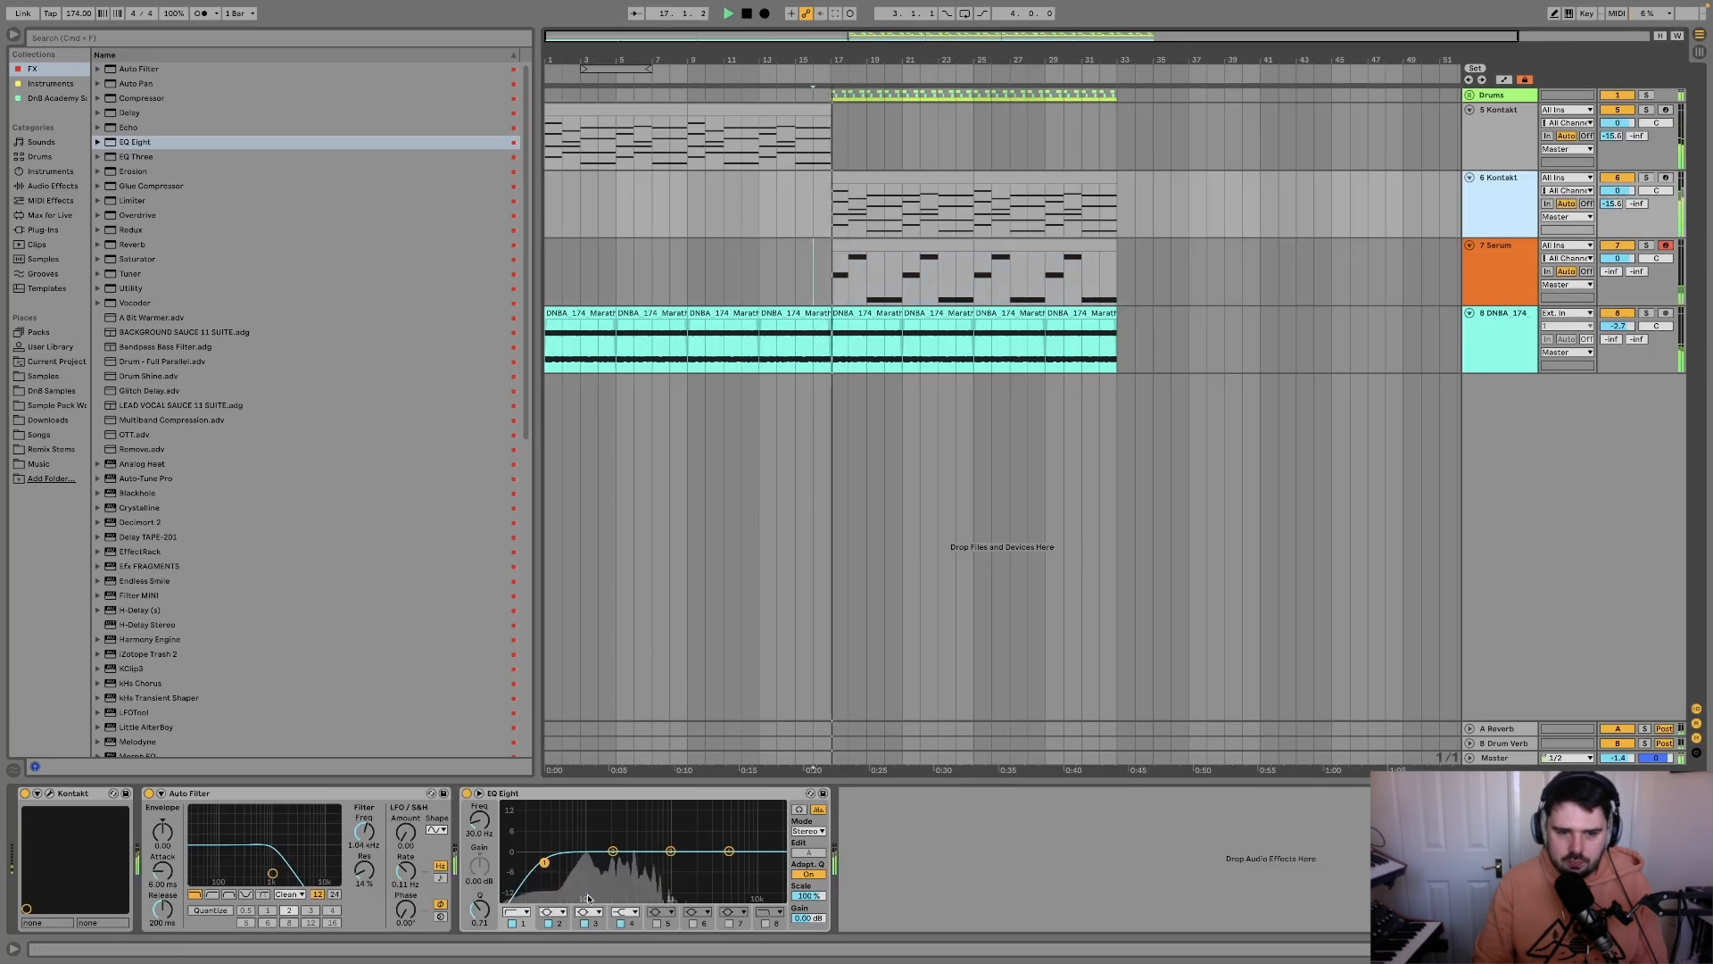
key("space")
left_click(544, 864)
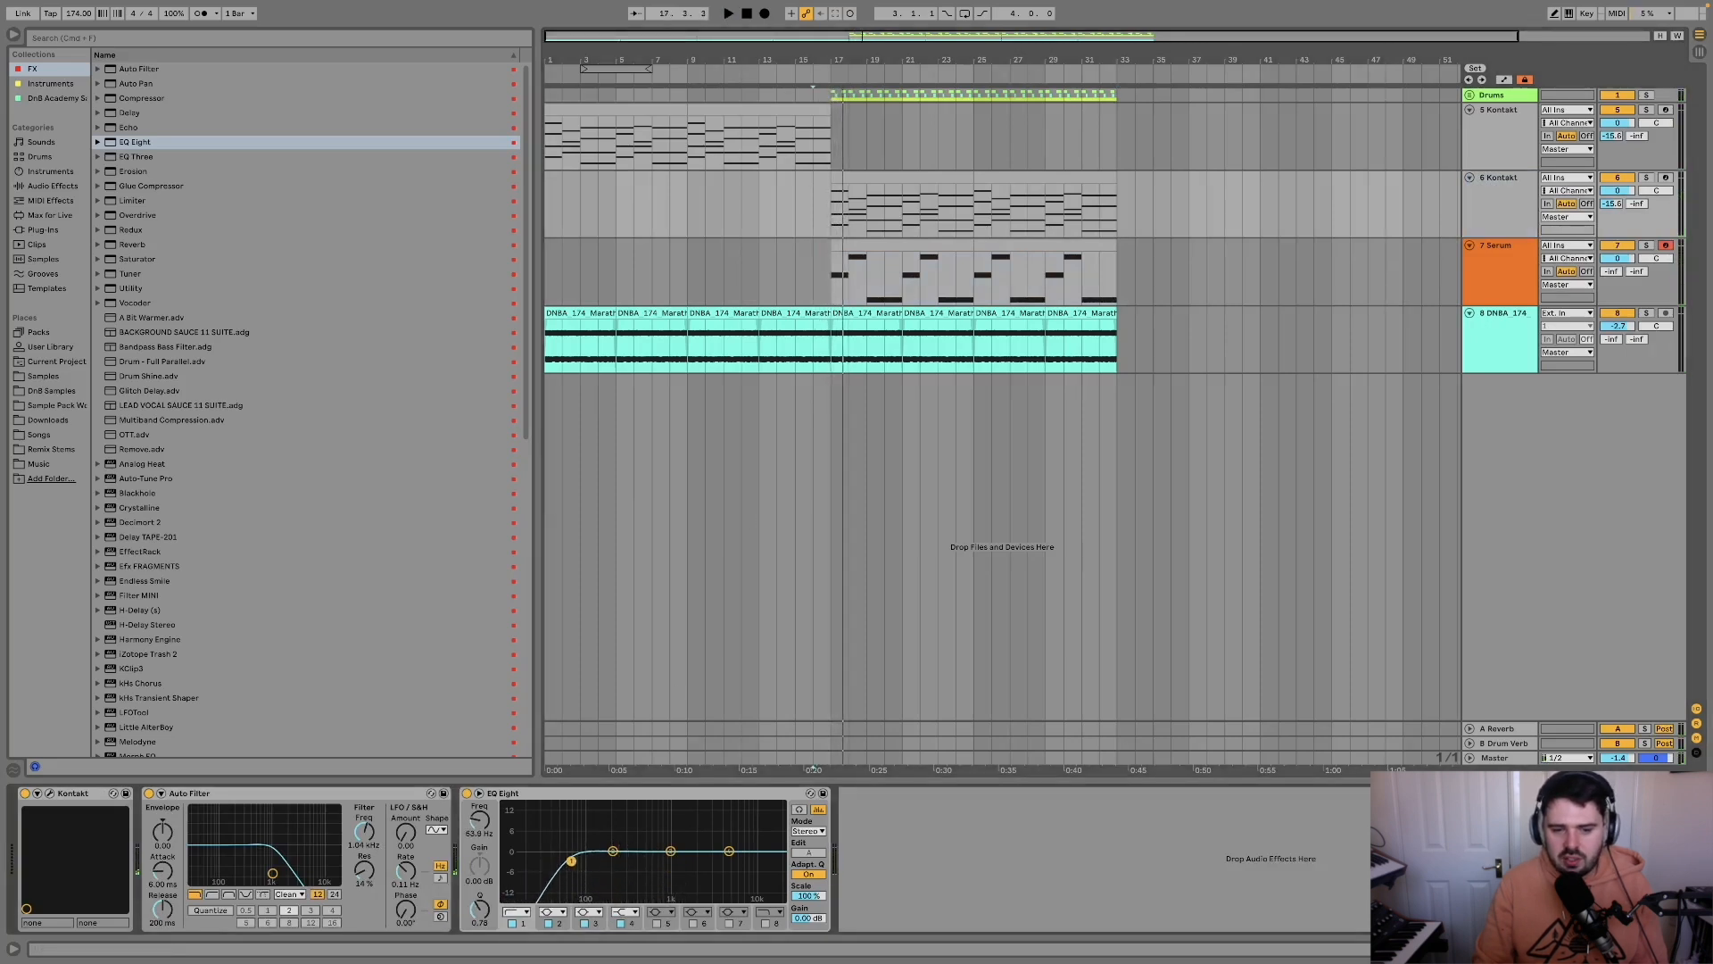
key("space")
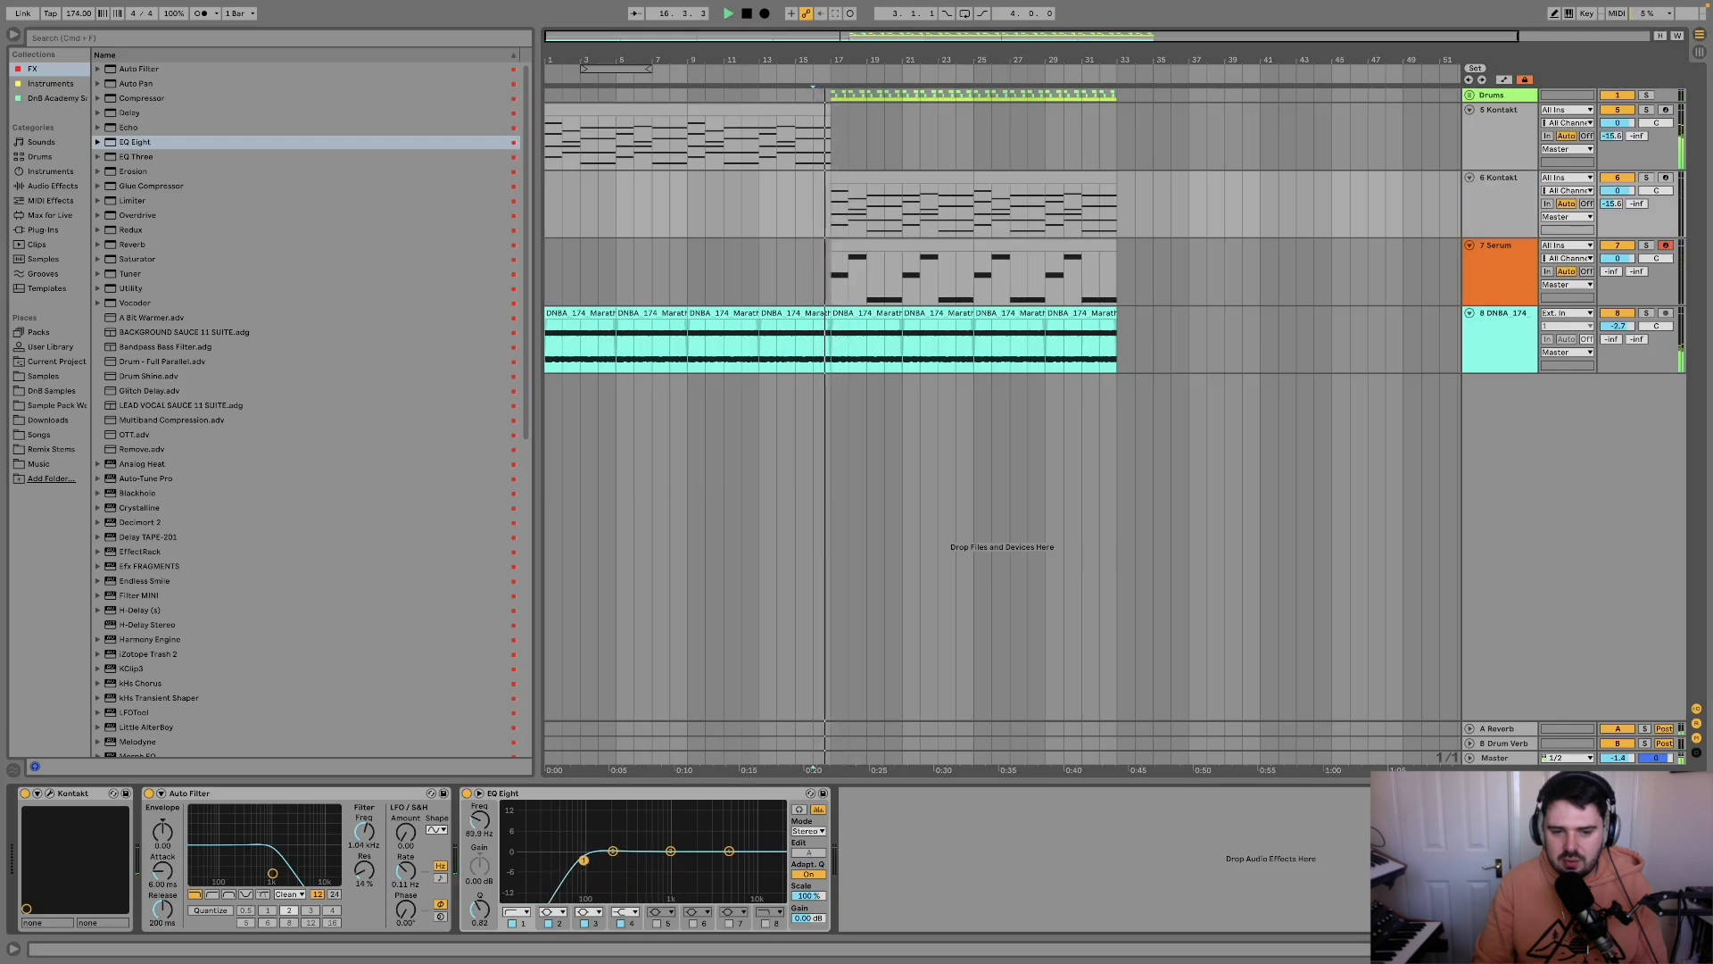
left_click_drag(572, 864, 591, 858)
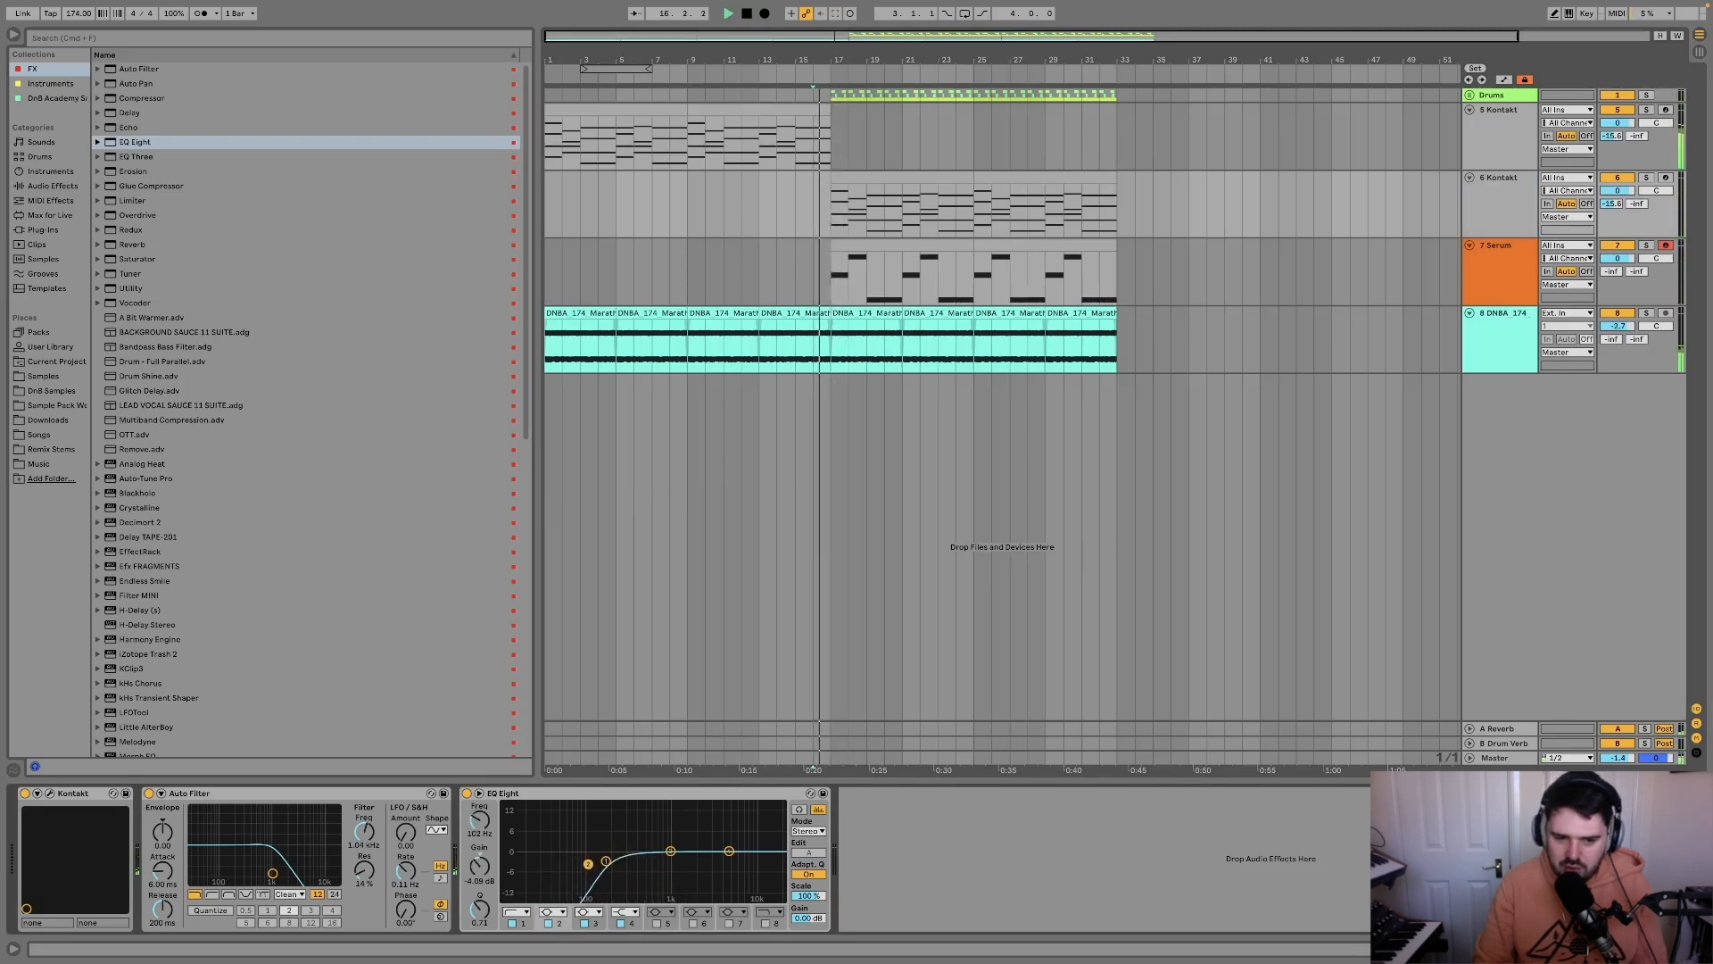
Adjust the 6 Kontakt low cut by ear and dip band 2 at 104 Hz by -6.82 dB during playback.
left_click(608, 862)
key("space")
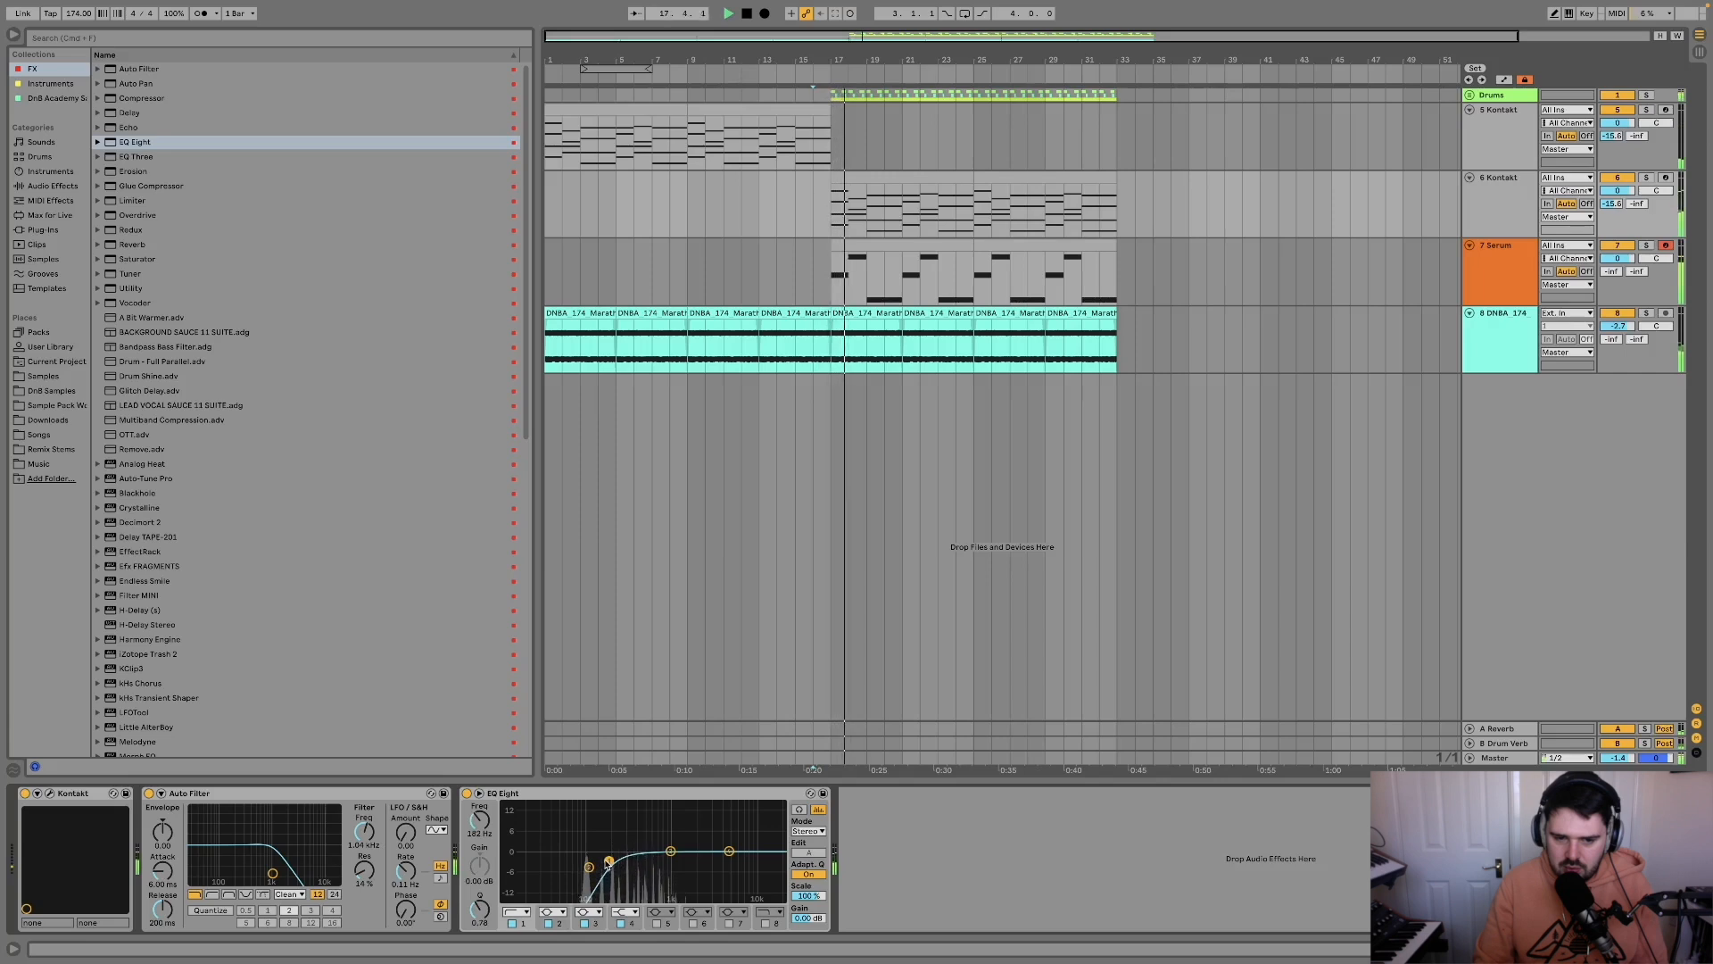
left_click_drag(610, 864, 588, 873)
left_click(590, 868)
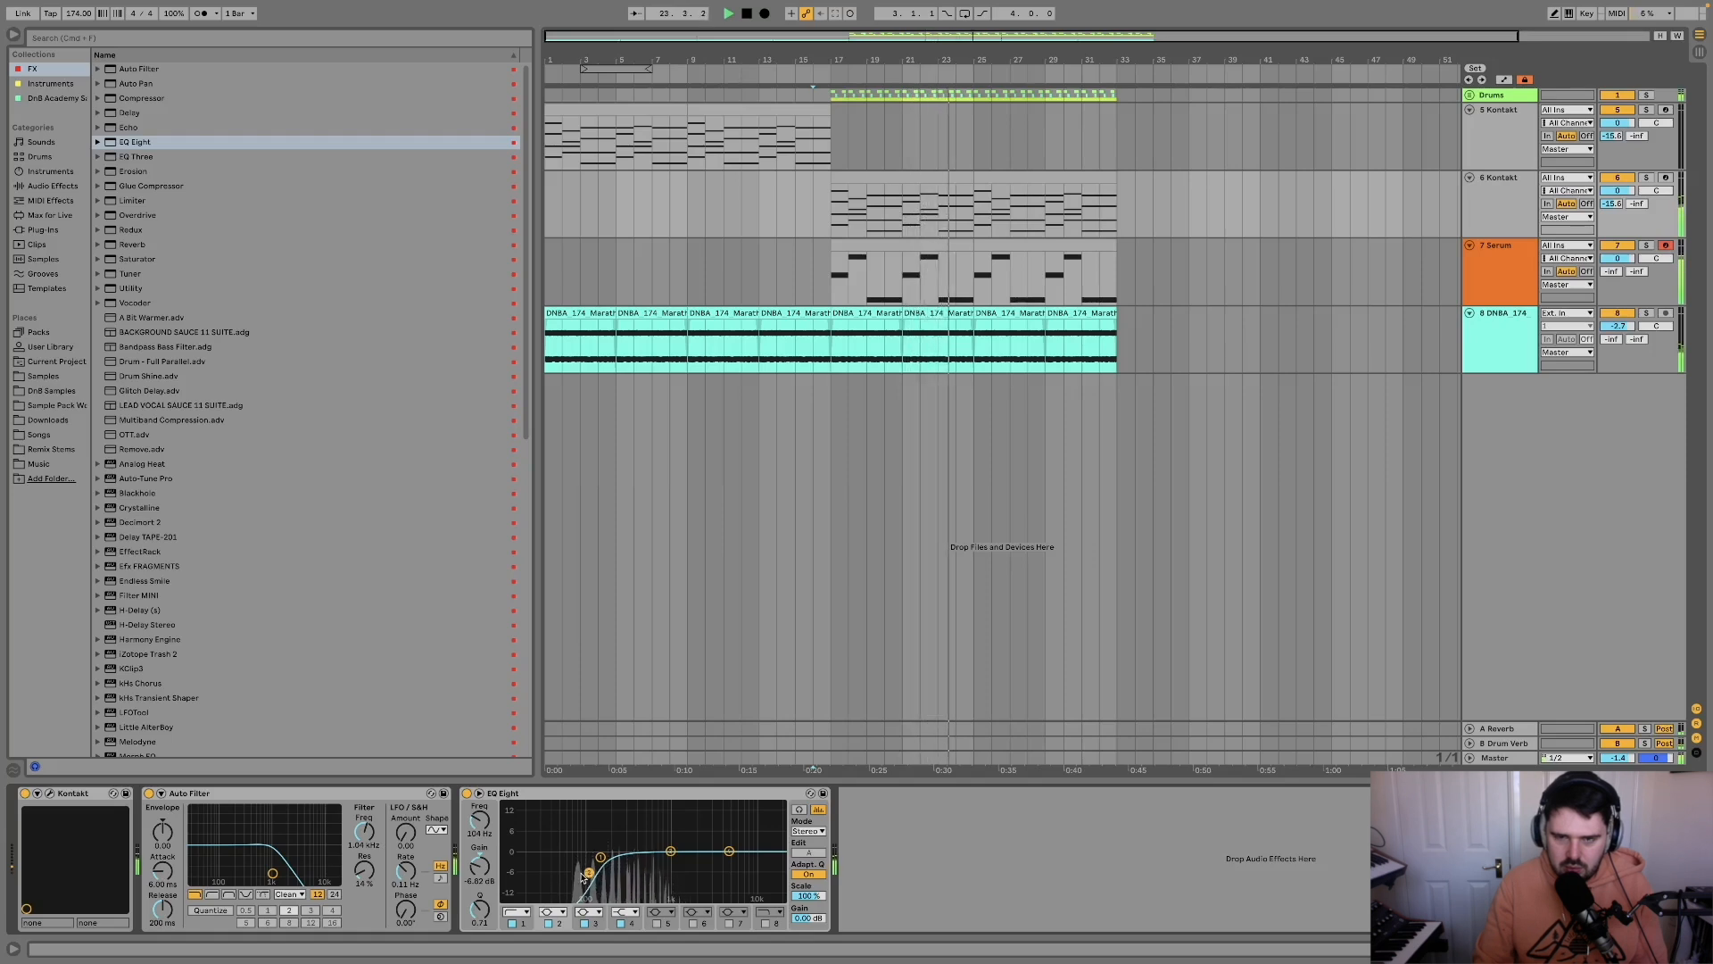
Play from bar 15 and refine the 6 Kontakt EQ Eight, setting the band 1 low cut to about 120 Hz with a Q of 0.93.
left_click(1488, 198)
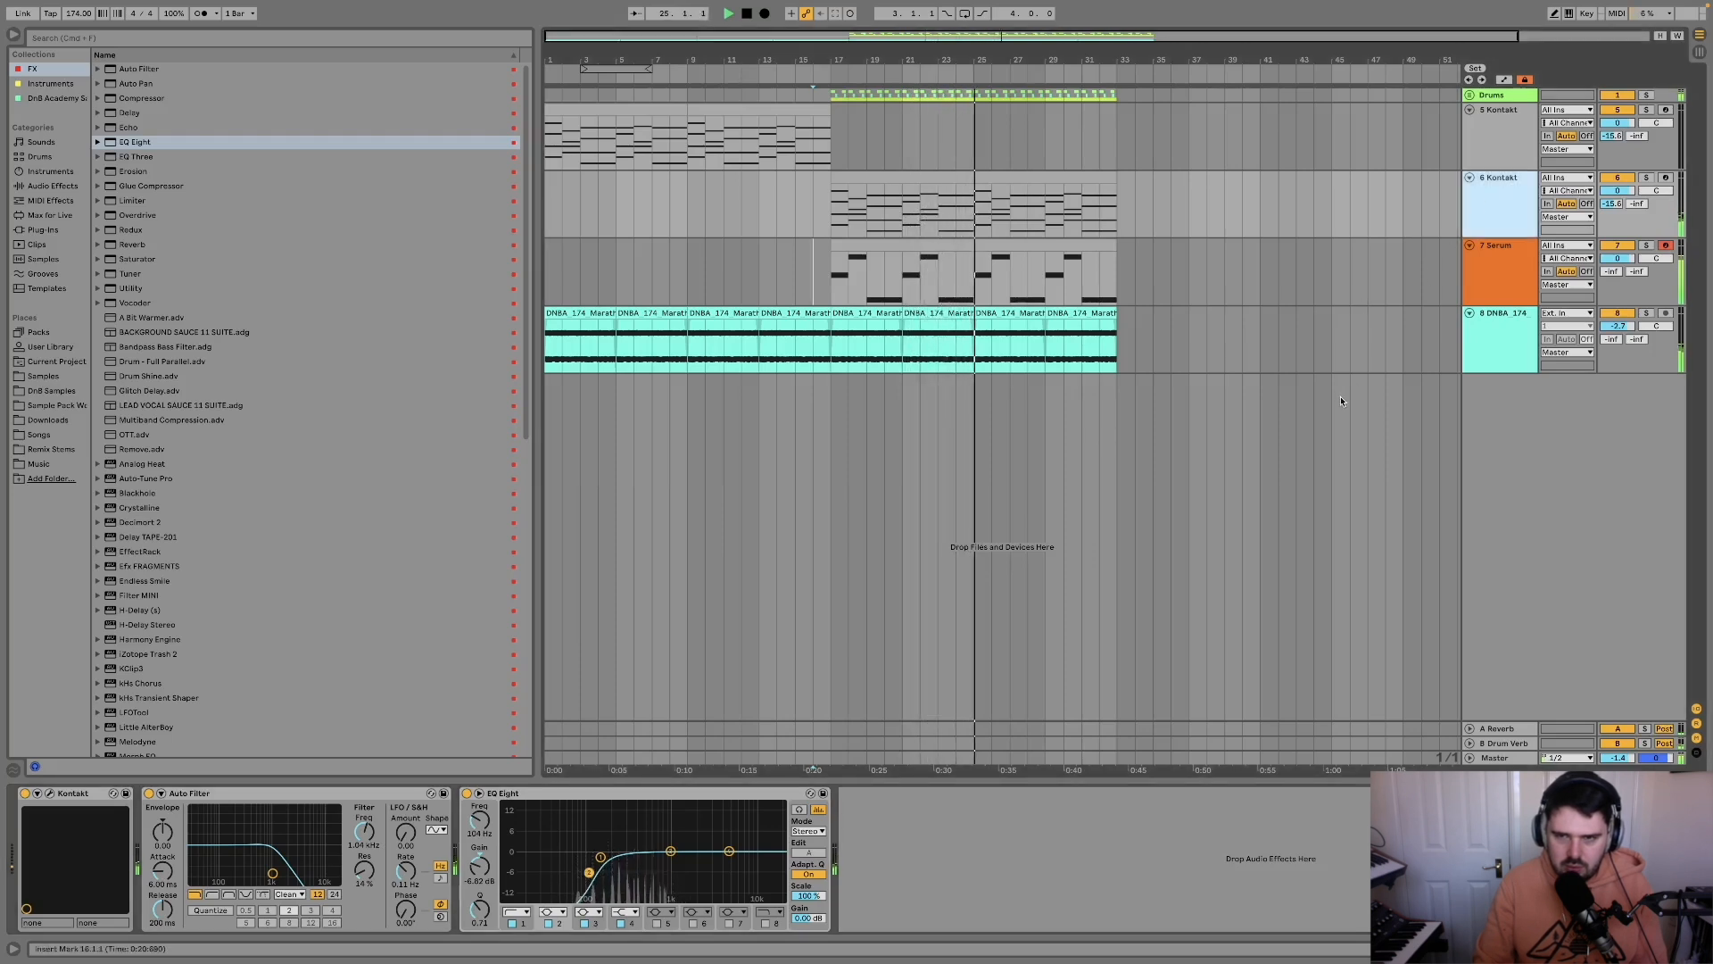
key("XF86MonBrightnessUp")
key("space")
left_click(790, 182)
key("space")
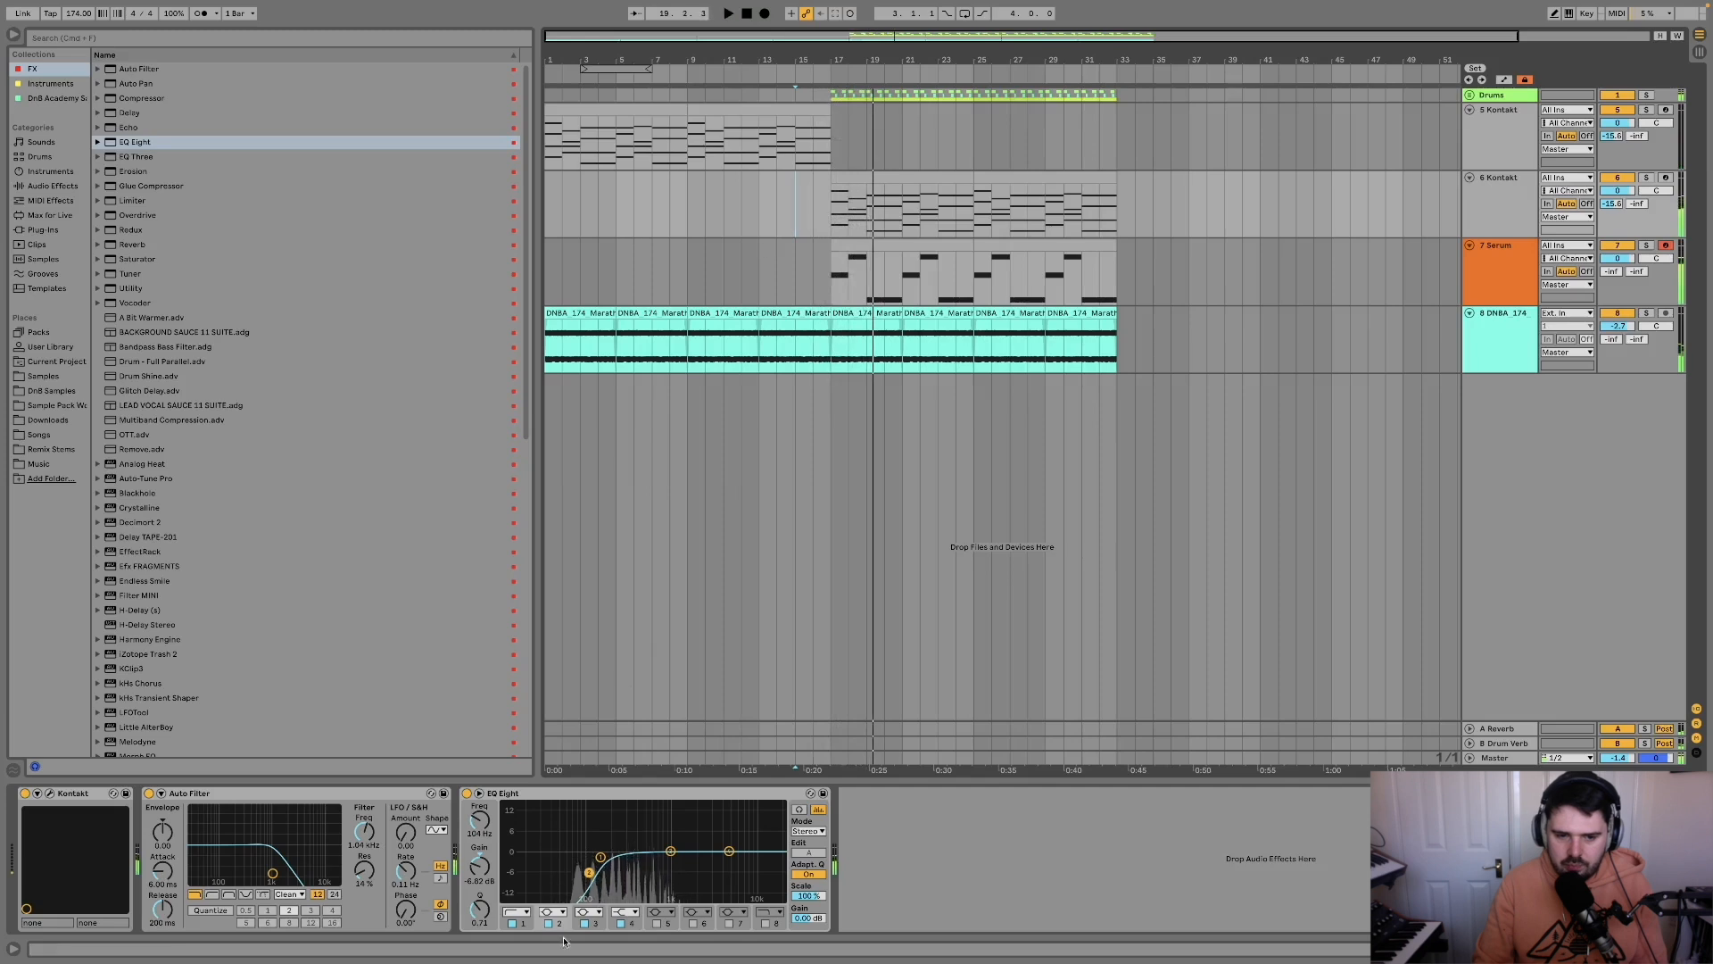
left_click_drag(590, 874, 586, 873)
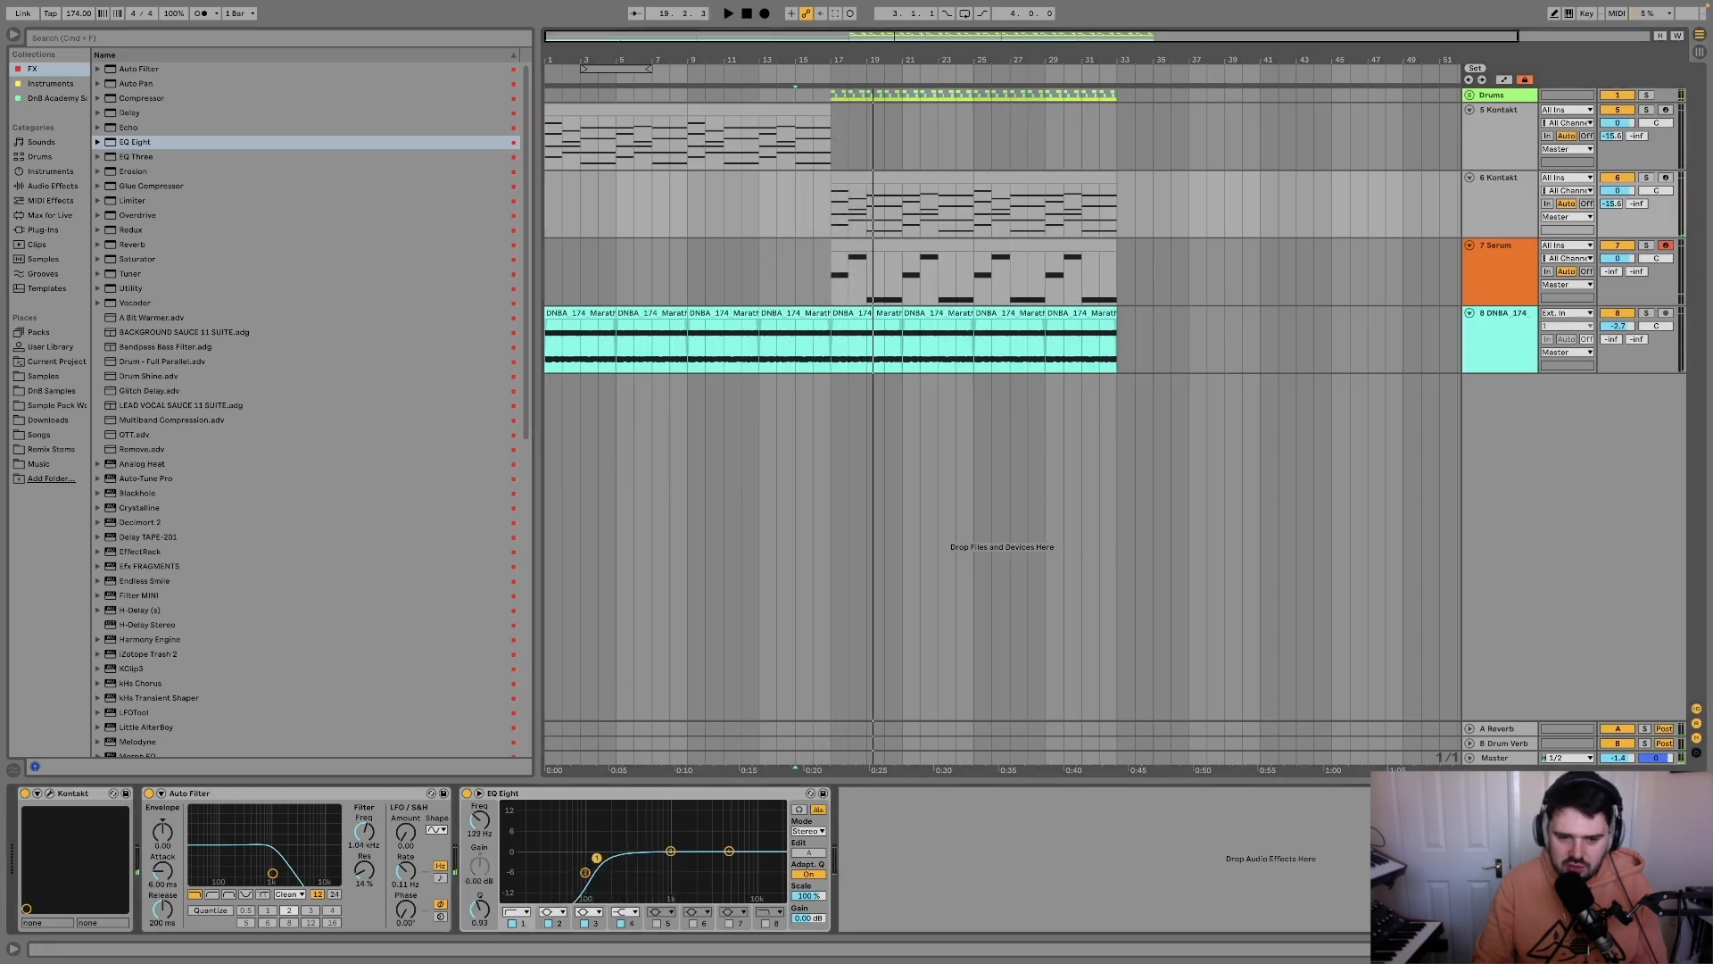
Solo the 5 Kontakt track and play it from bar 13 to examine its filtered low end.
left_click(773, 187)
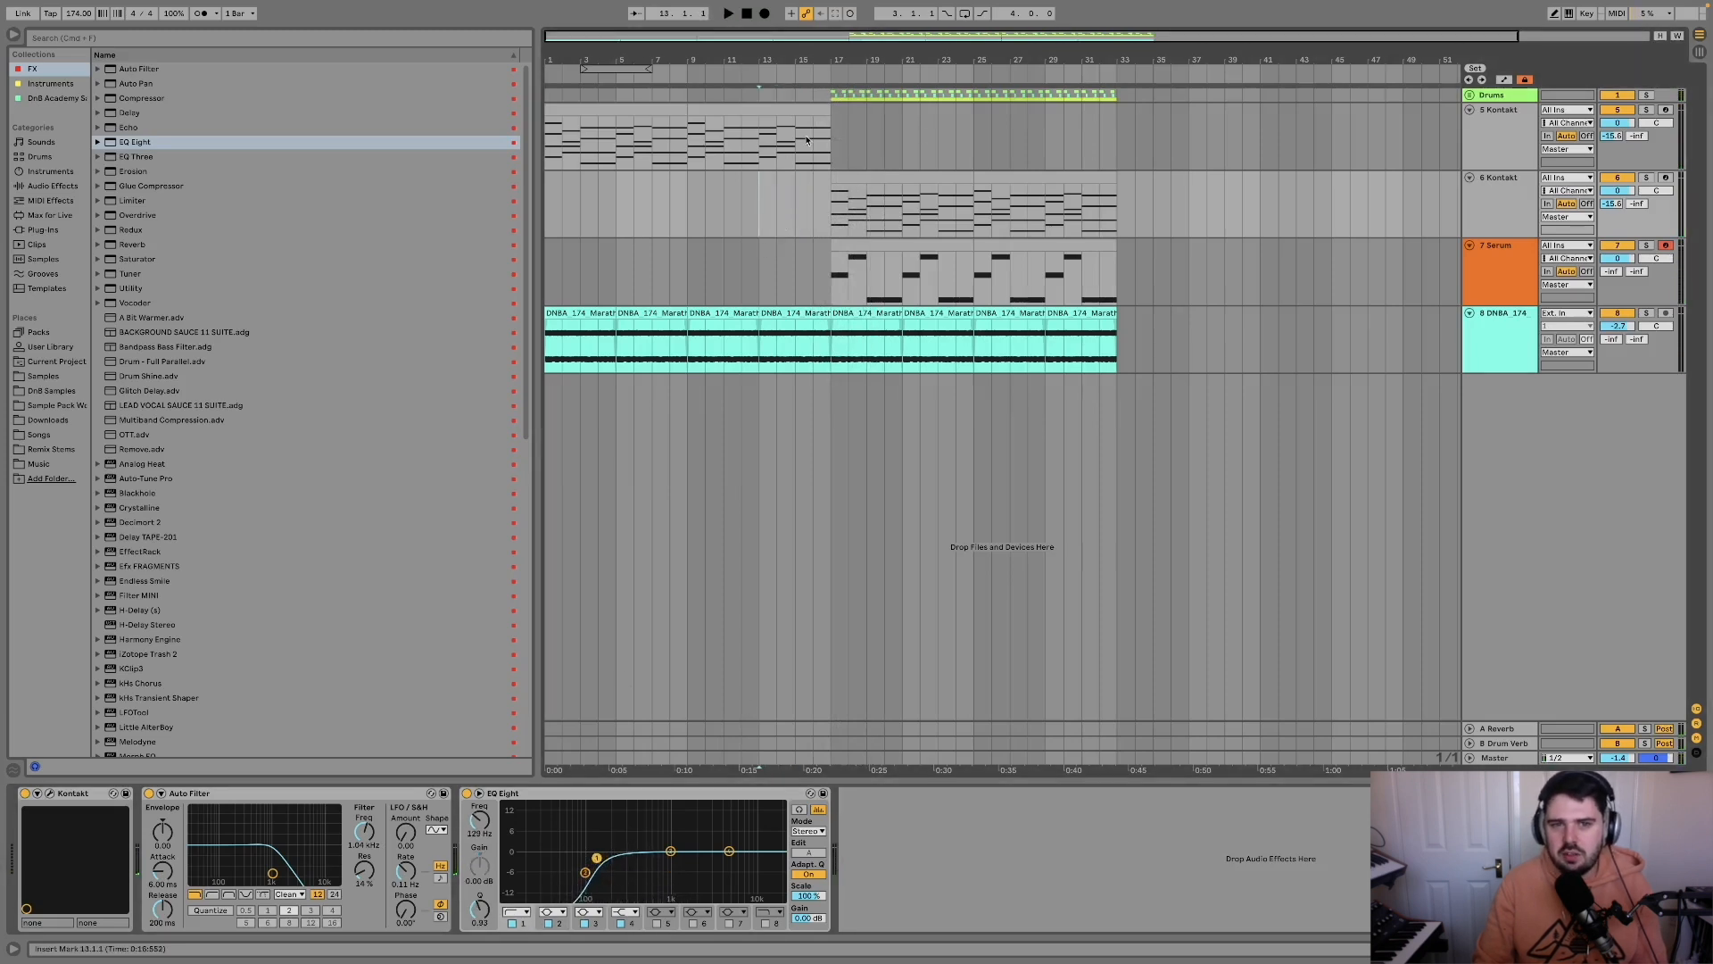
left_click(774, 156)
left_click(806, 146)
left_click(775, 150)
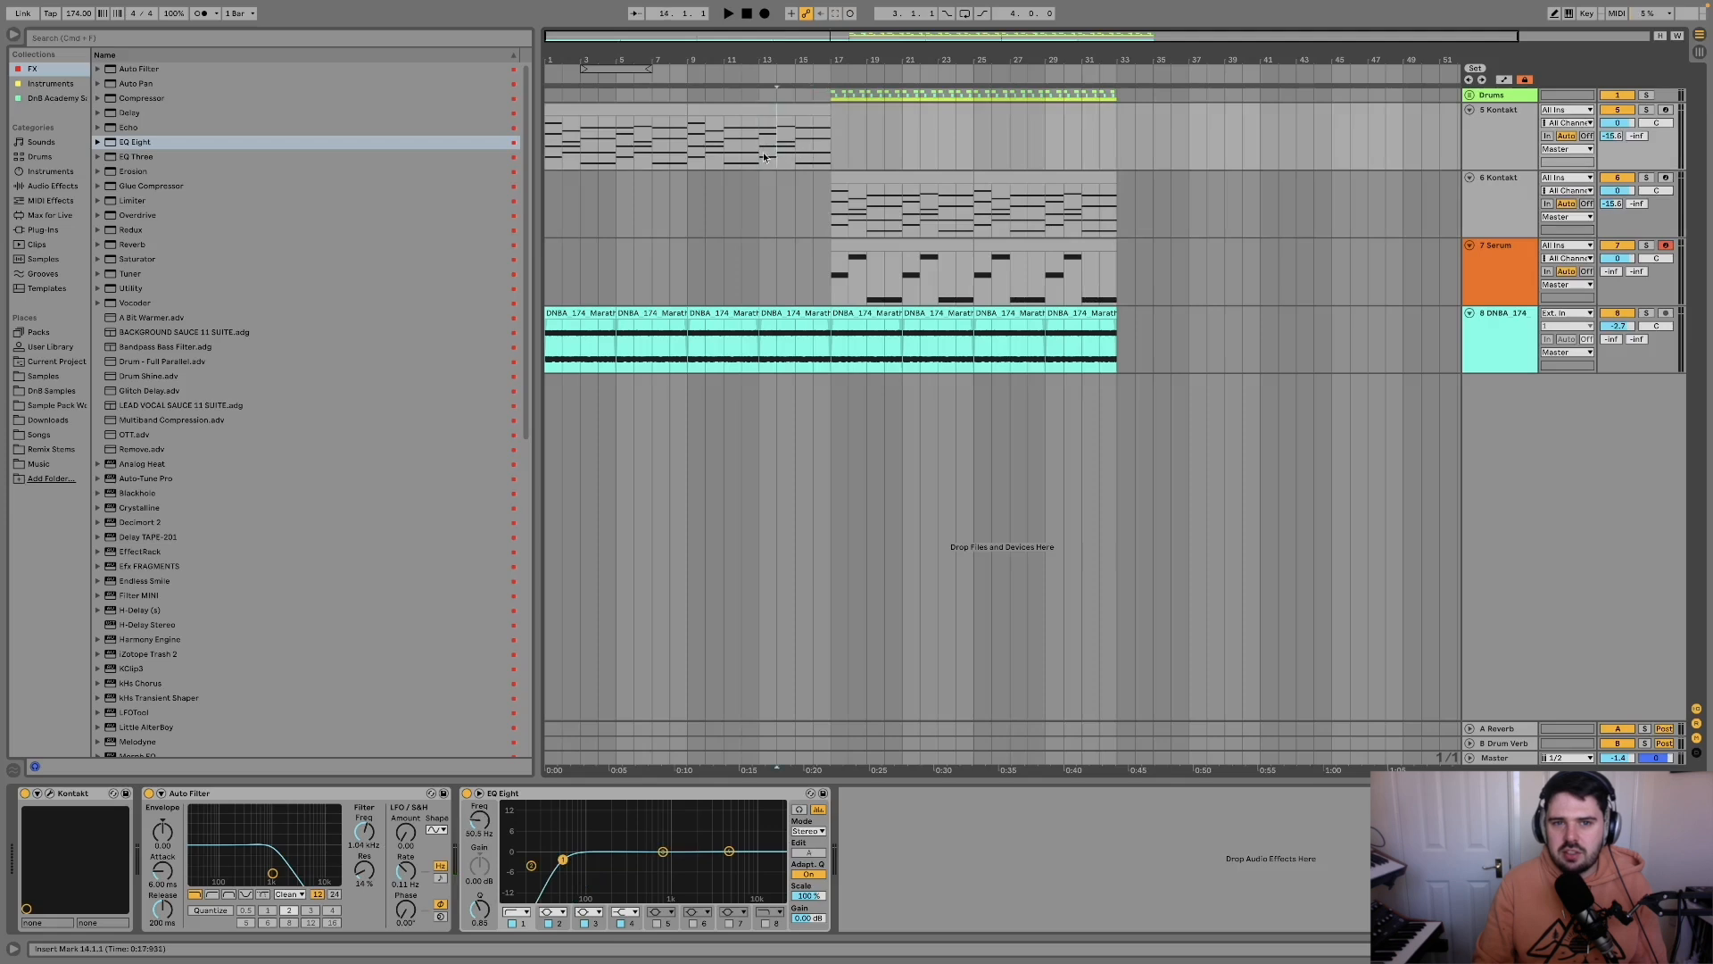
left_click(763, 153)
key("s")
key("space")
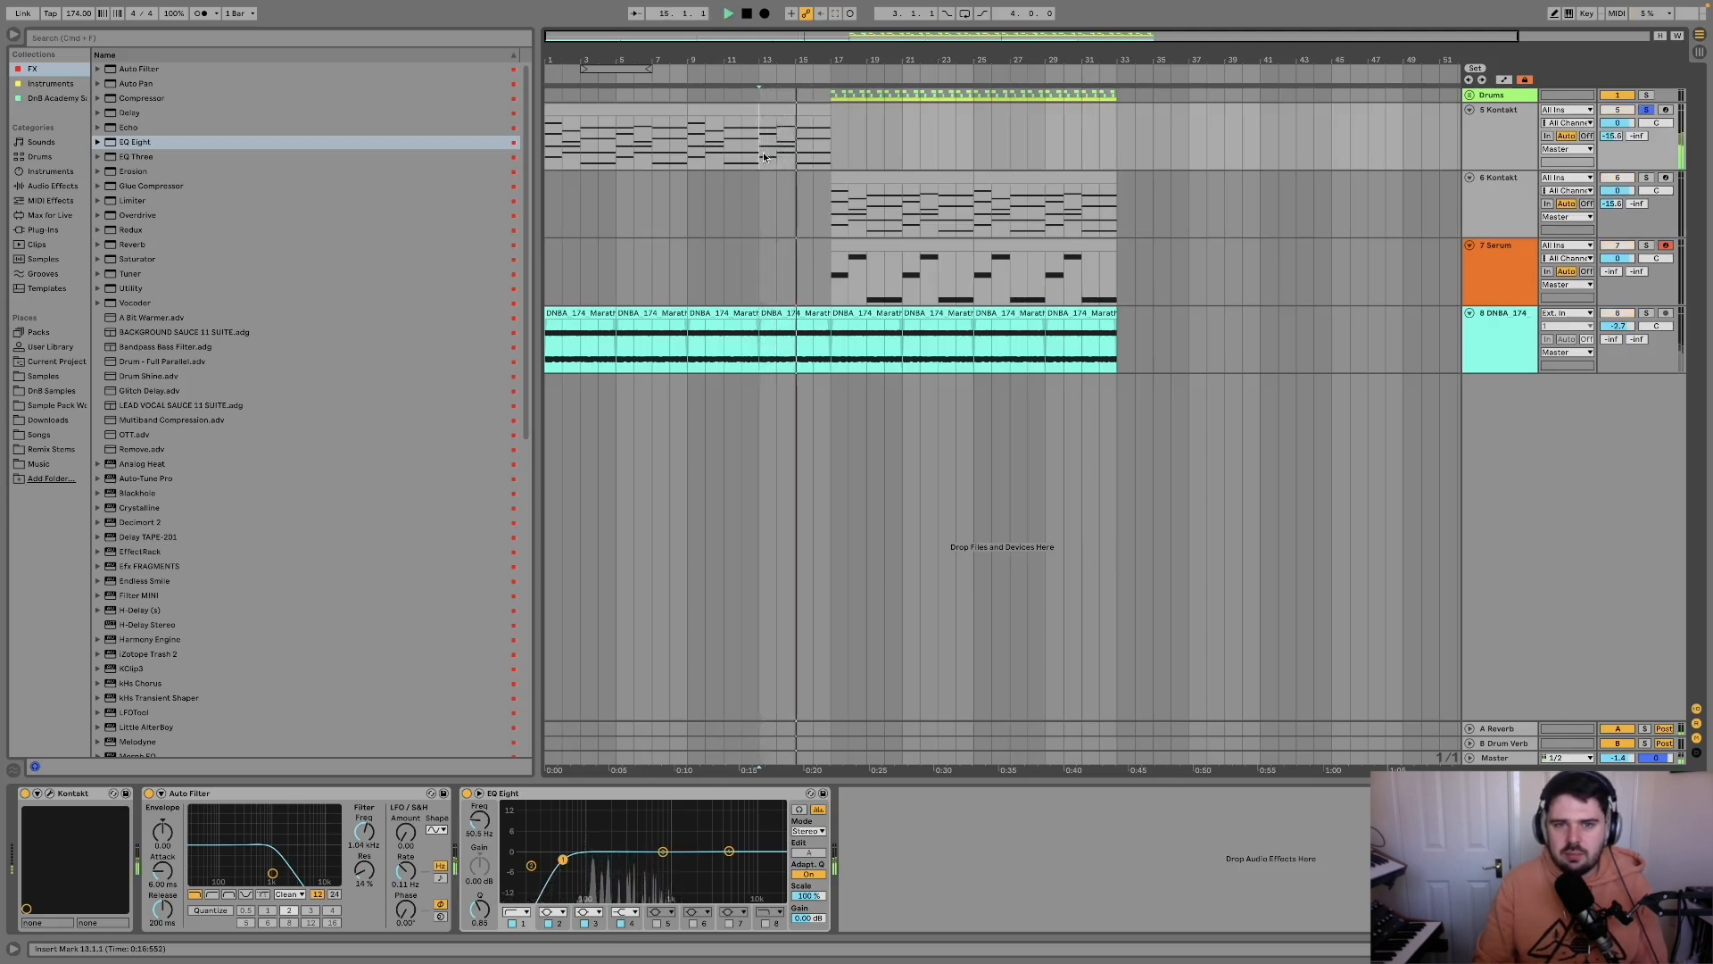
Solo the 6 Kontakt track instead and play it from bar 17 to examine its thinner low end.
left_click(821, 213)
key("space")
left_click_drag(823, 213, 1087, 215)
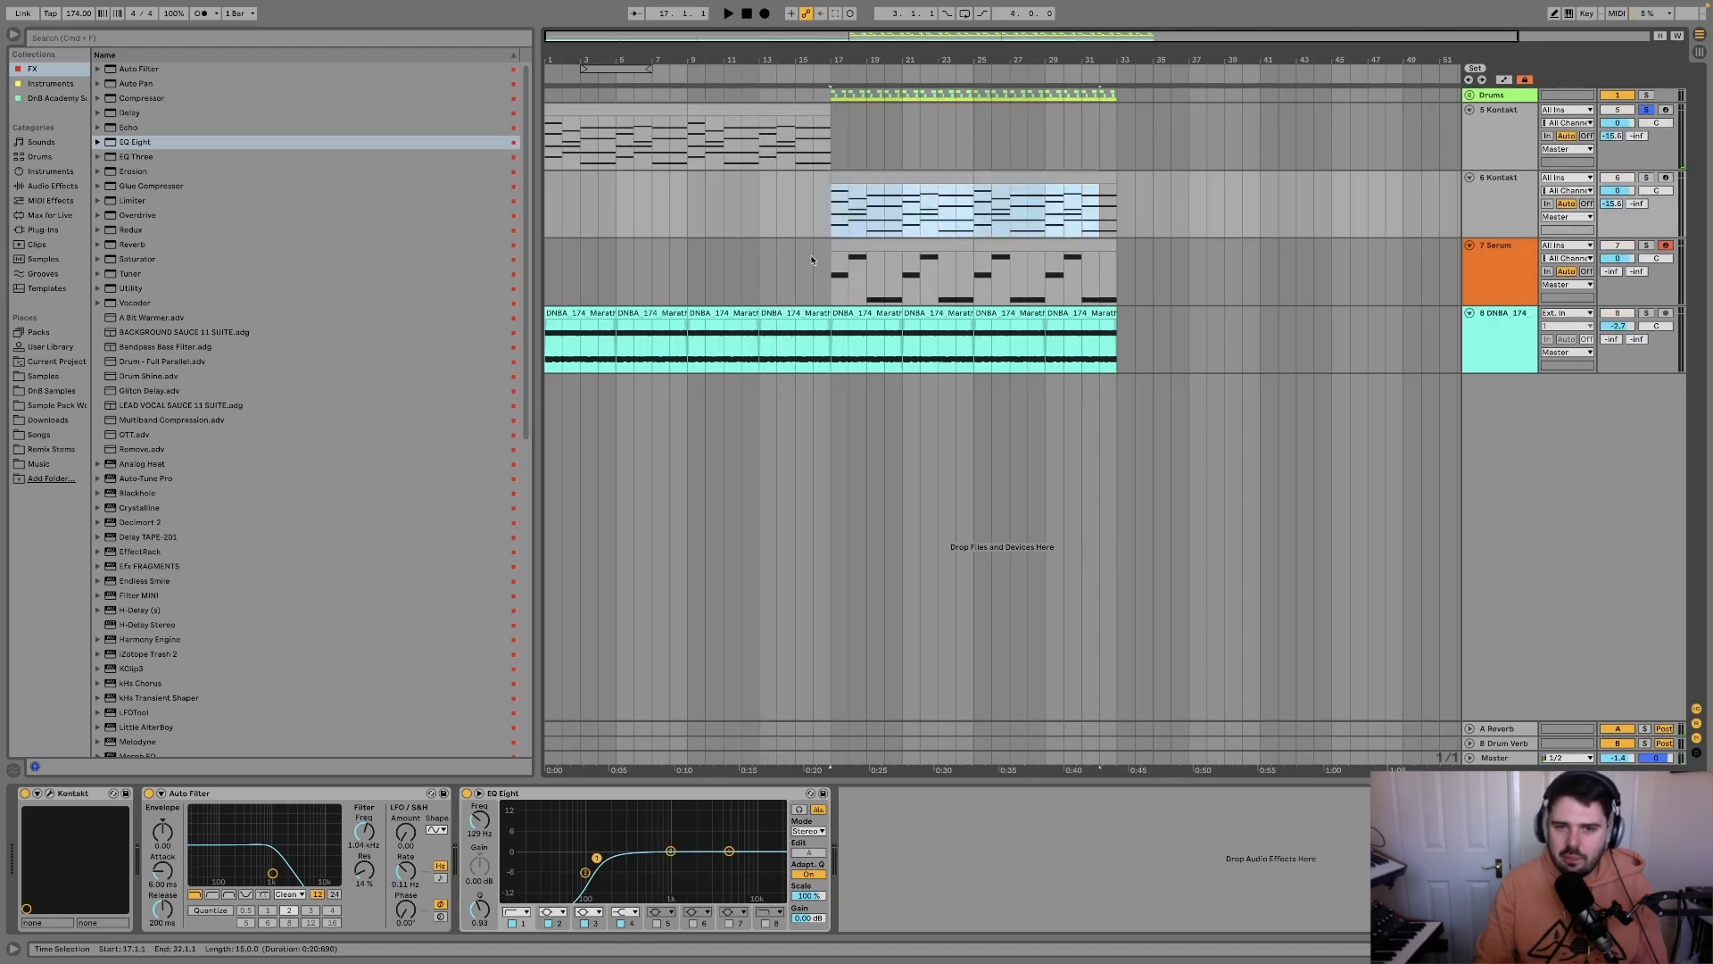
left_click(834, 212)
key("space")
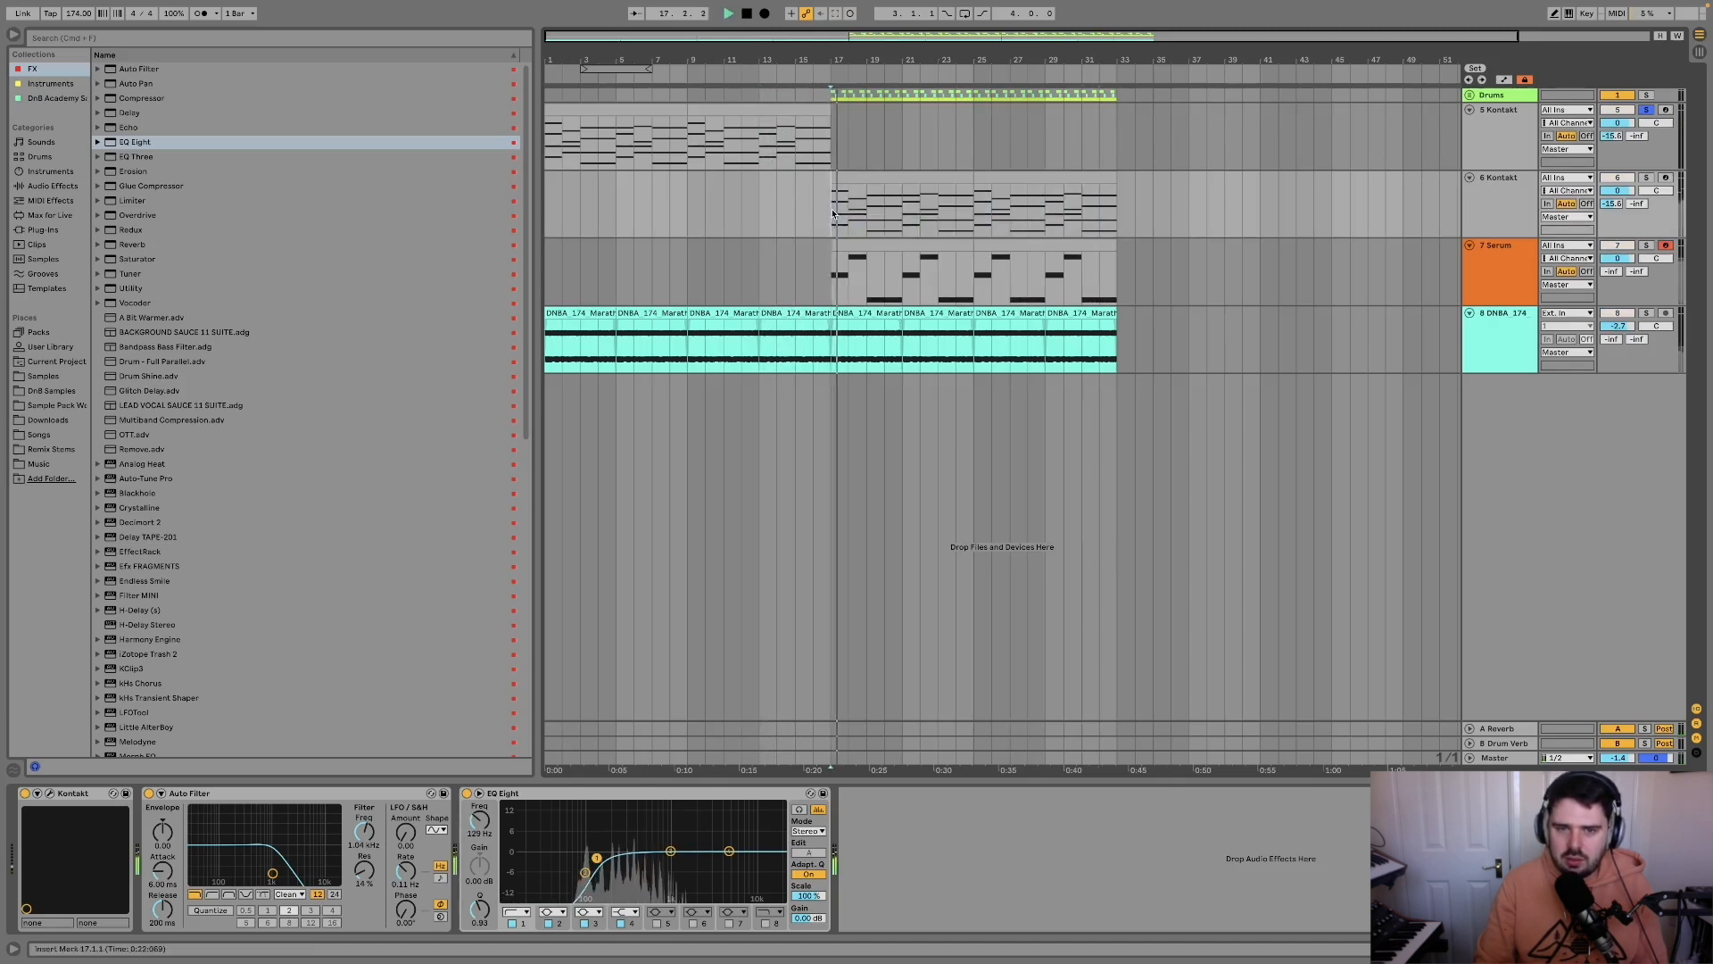
key("s")
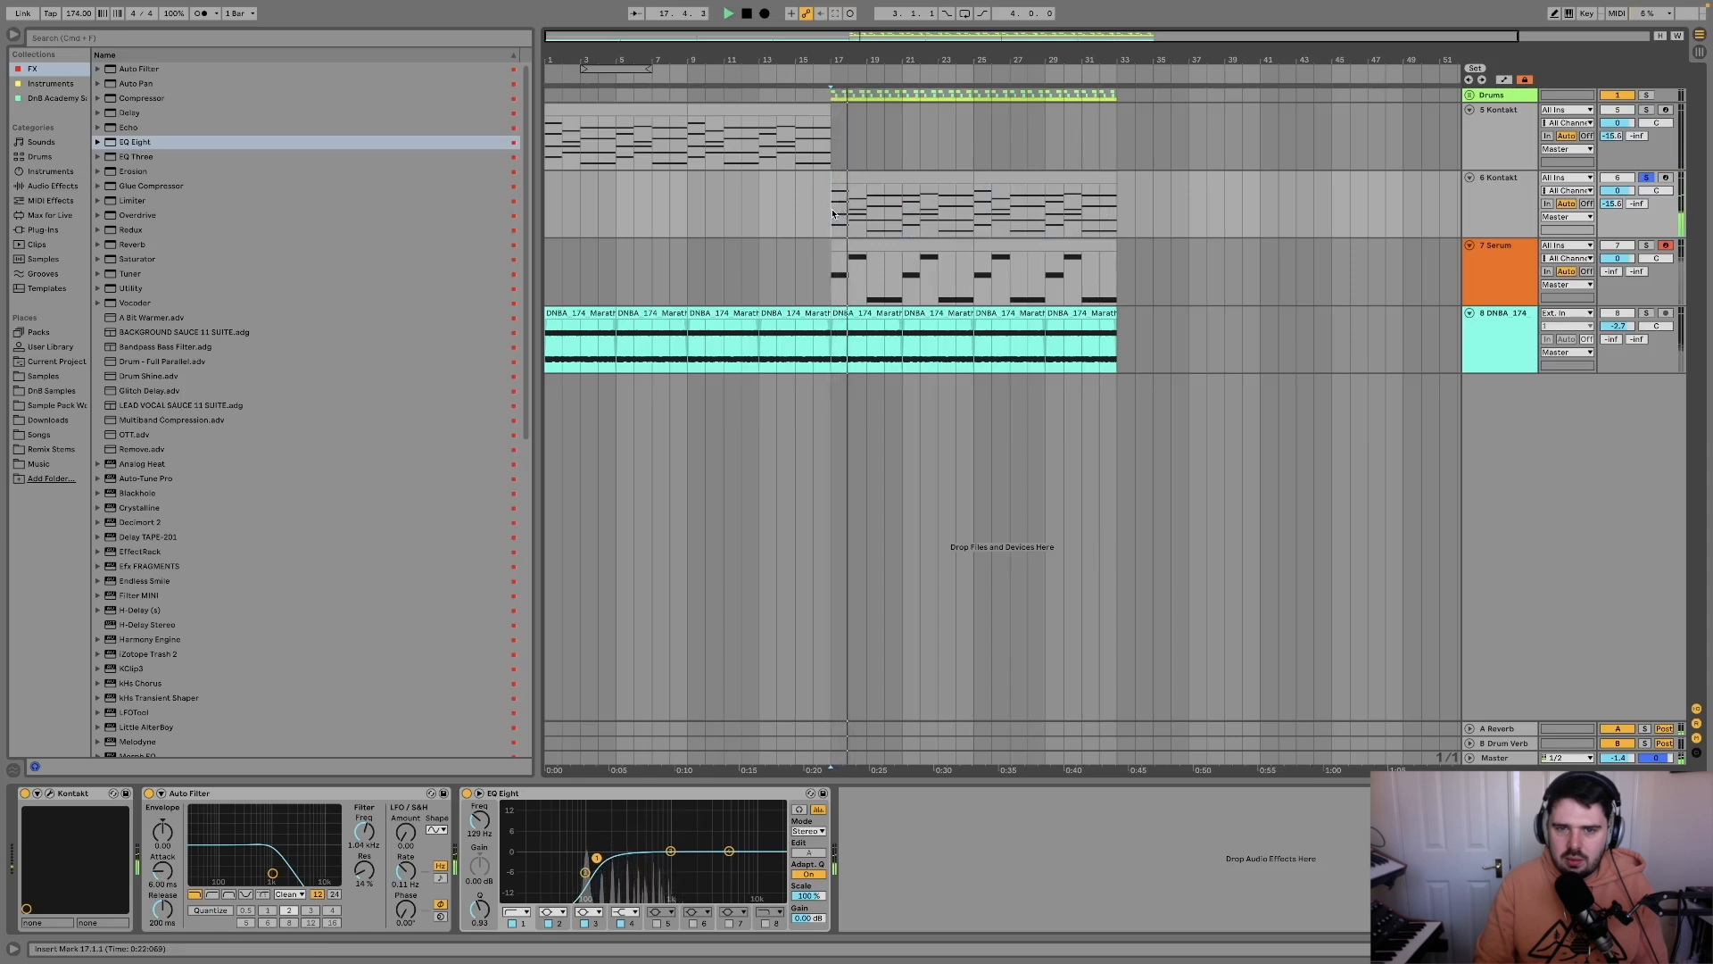
Solo 5 Kontakt and 6 Kontakt together and play from bars 15 and 19 to compare their low ends.
left_click(760, 147)
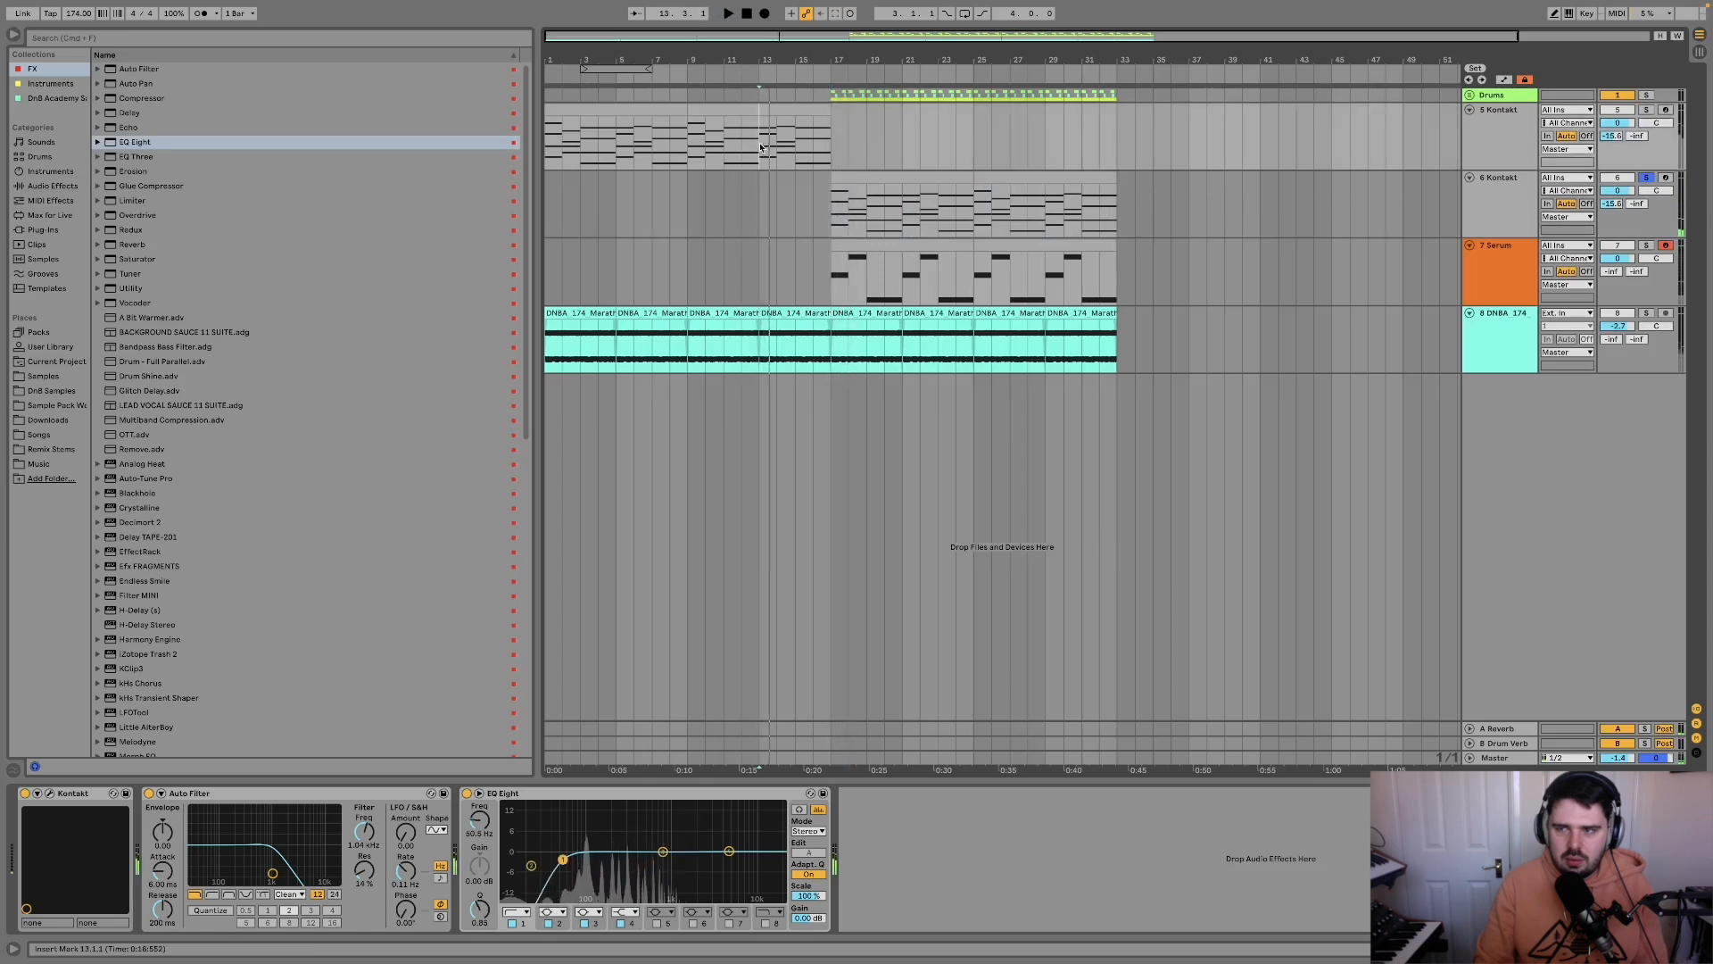
left_click(1520, 132)
key("s")
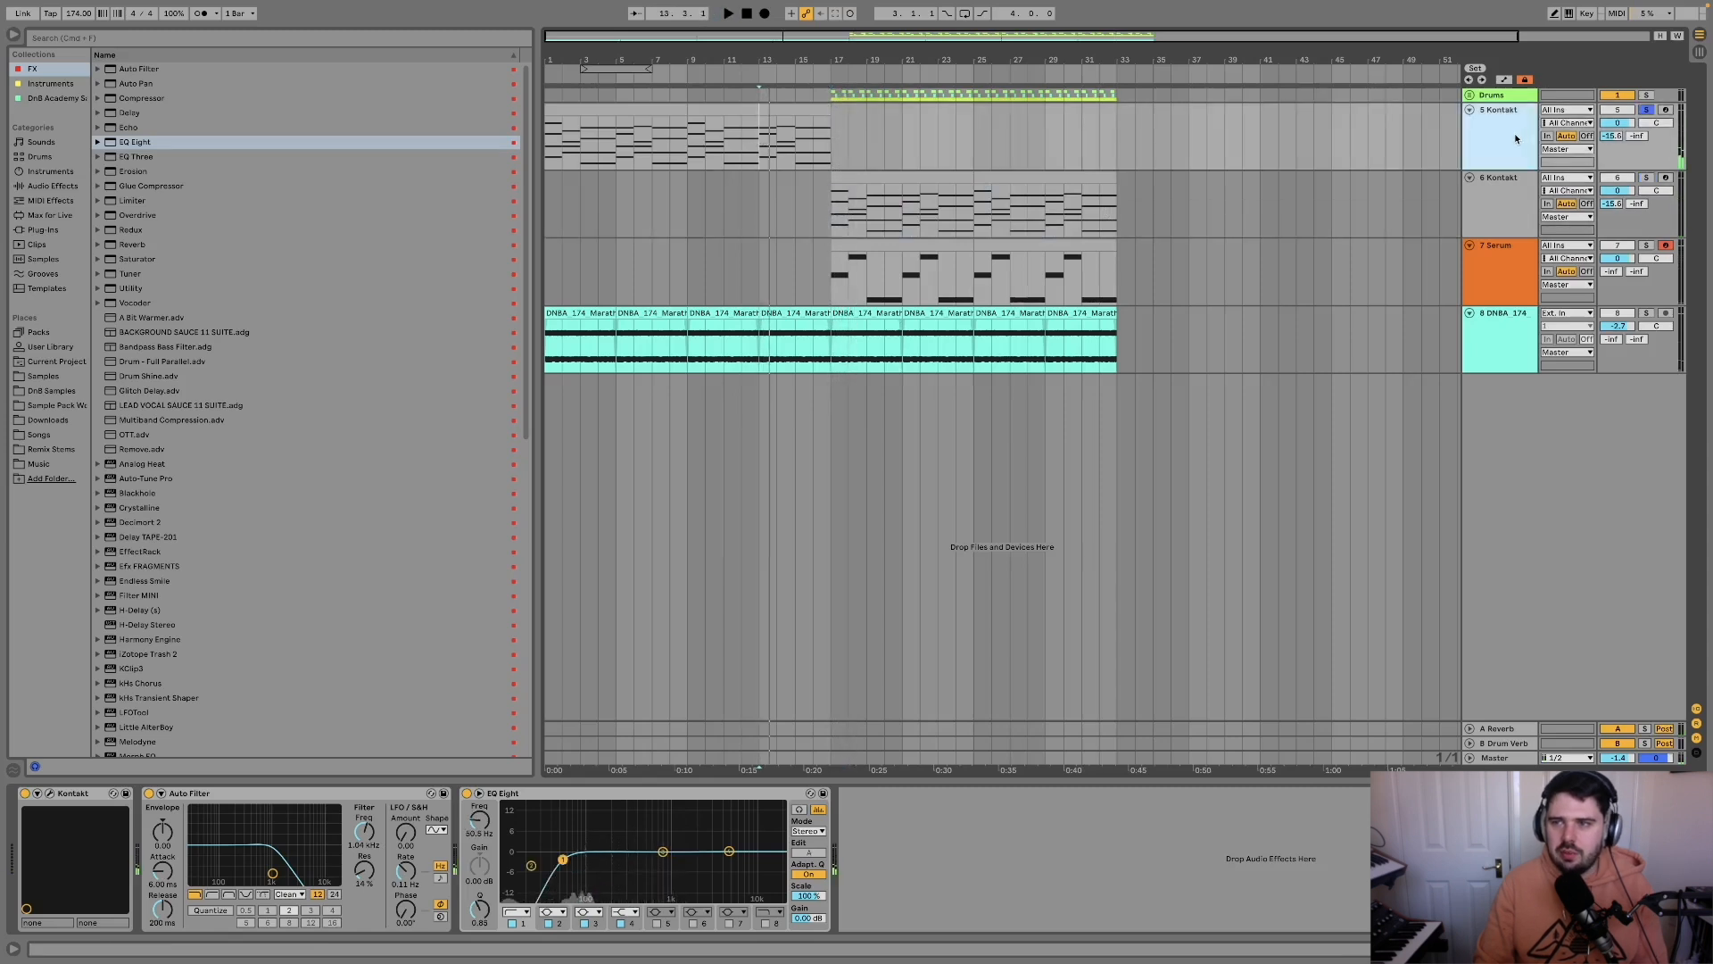
left_click(1647, 177)
left_click(794, 154)
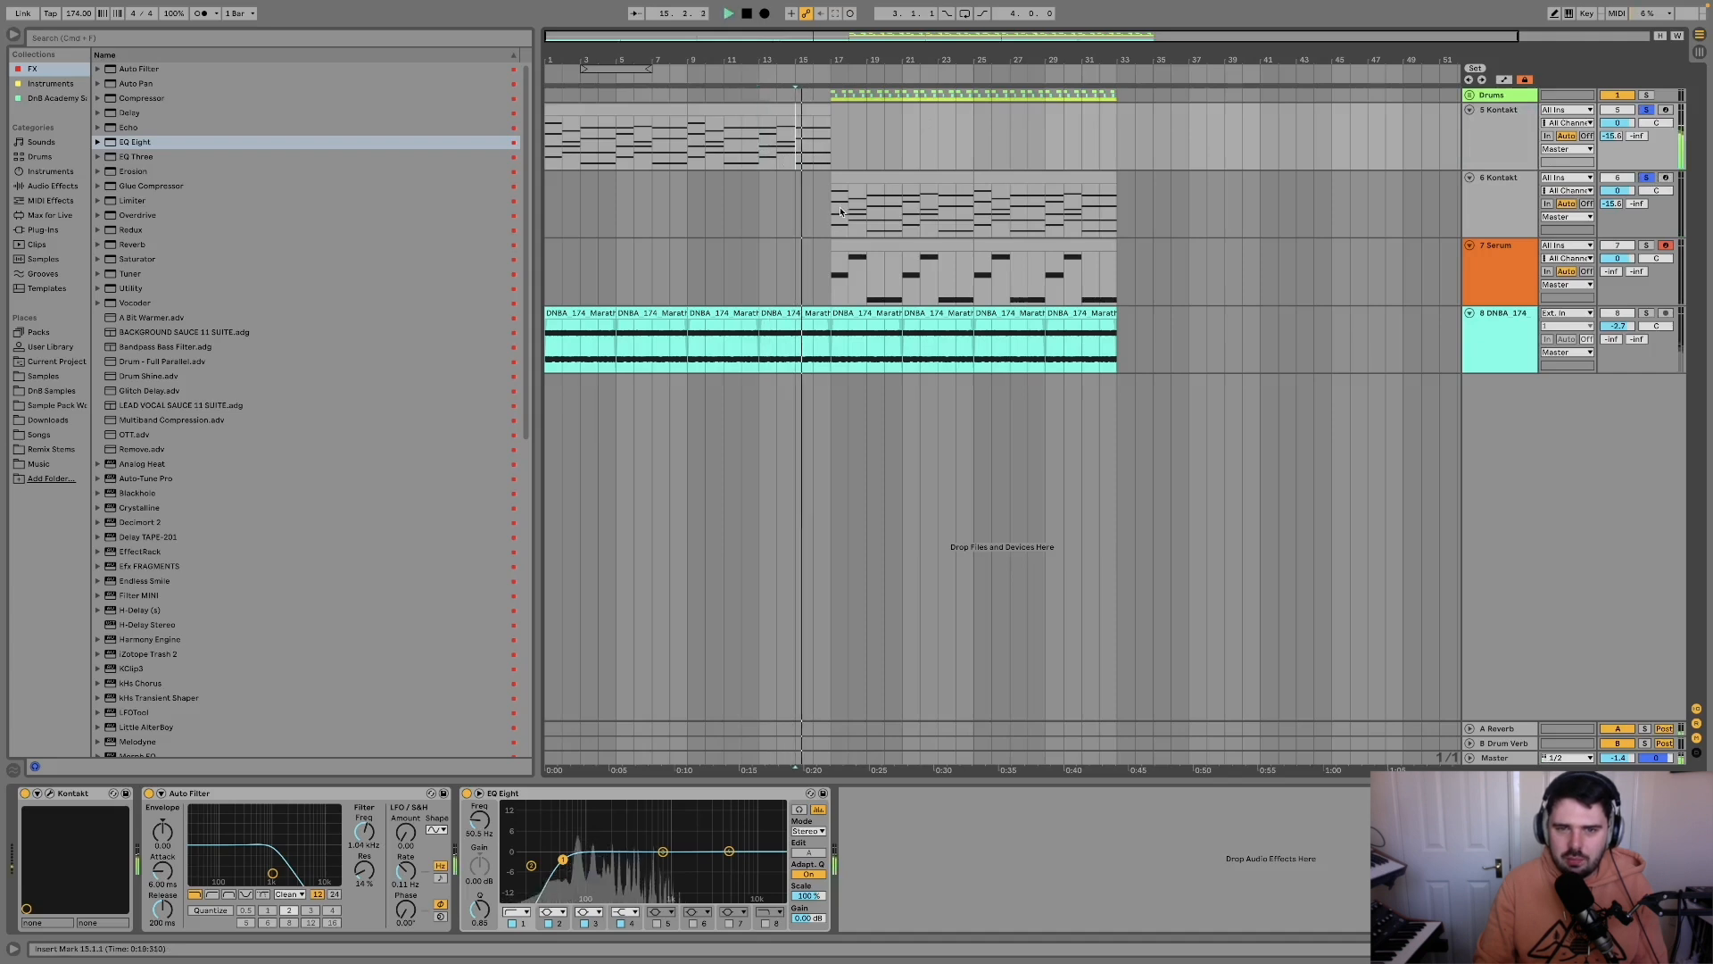
left_click(872, 210)
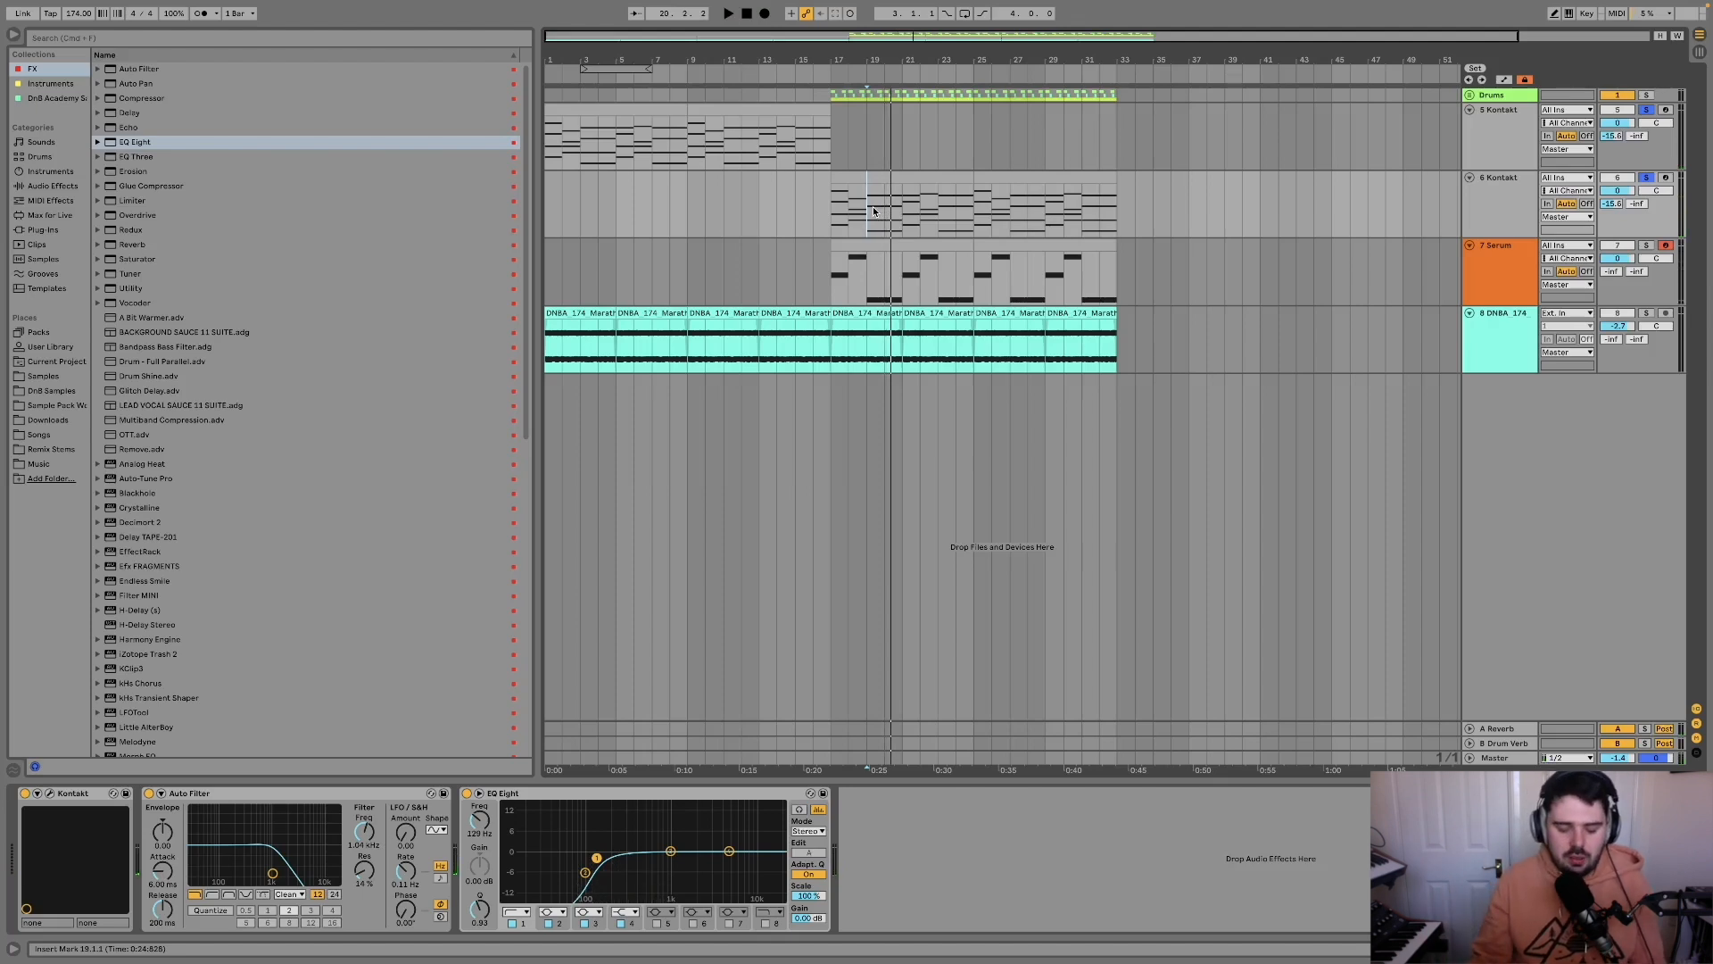
Clear the solos, select the 6 Kontakt and 7 Serum clips from bar 17 to 33, and play them in the full mix.
left_click_drag(830, 227, 1112, 260)
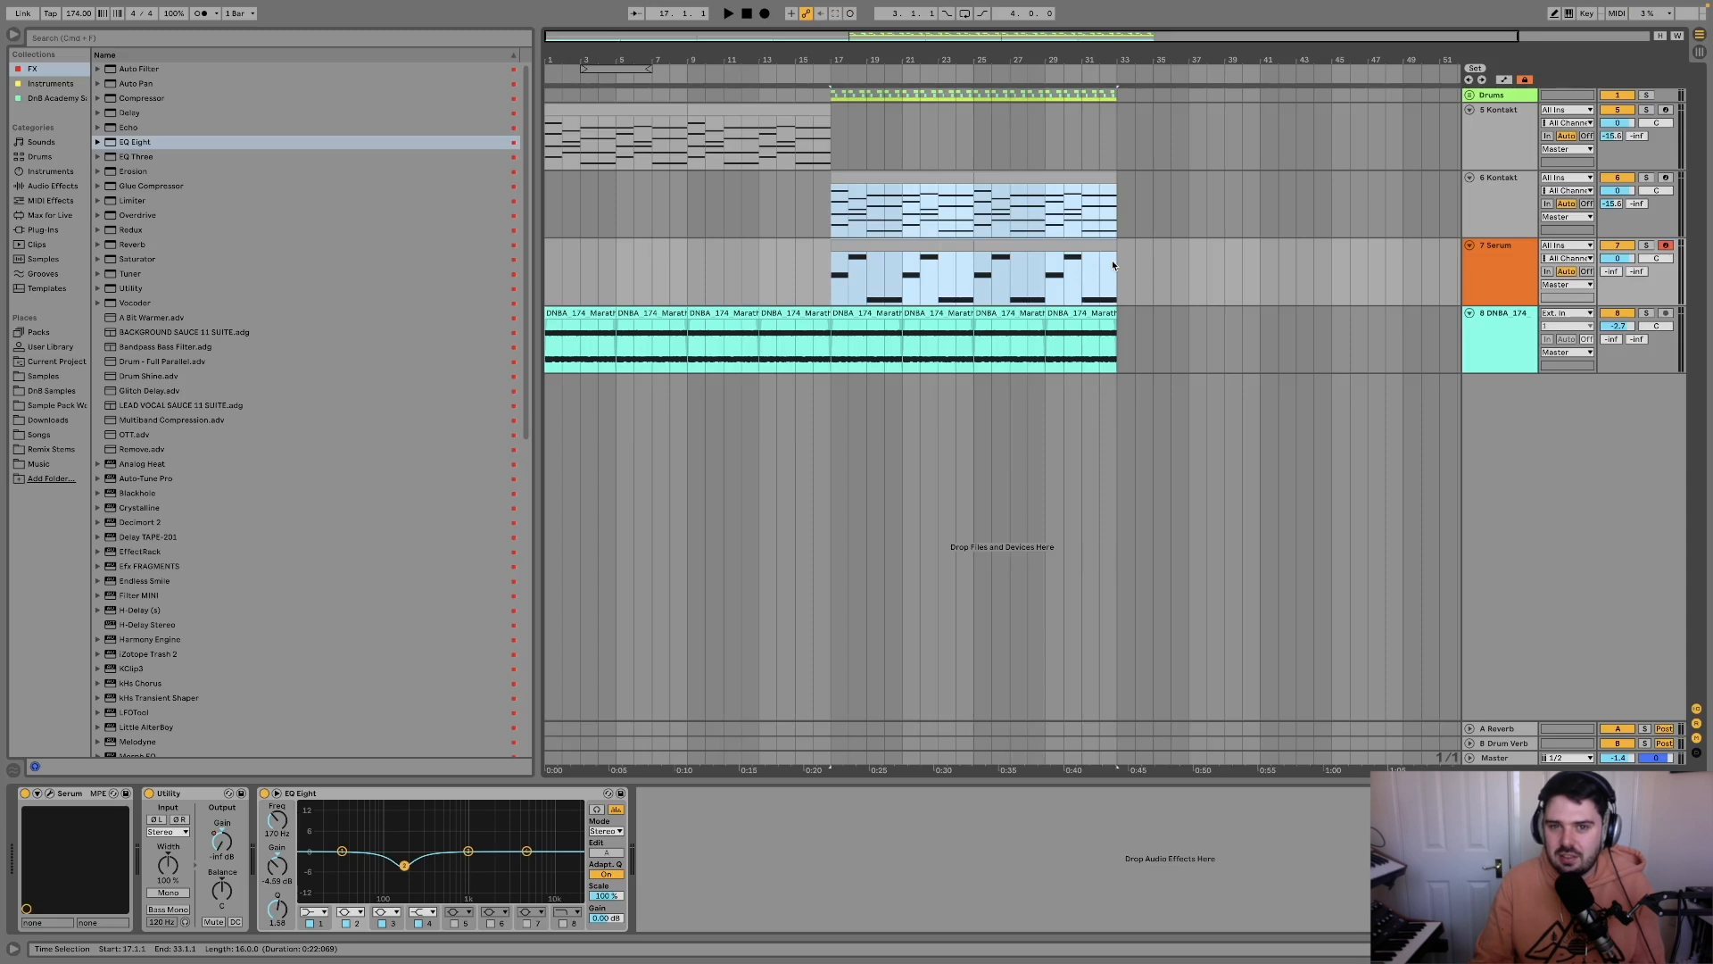
key("space")
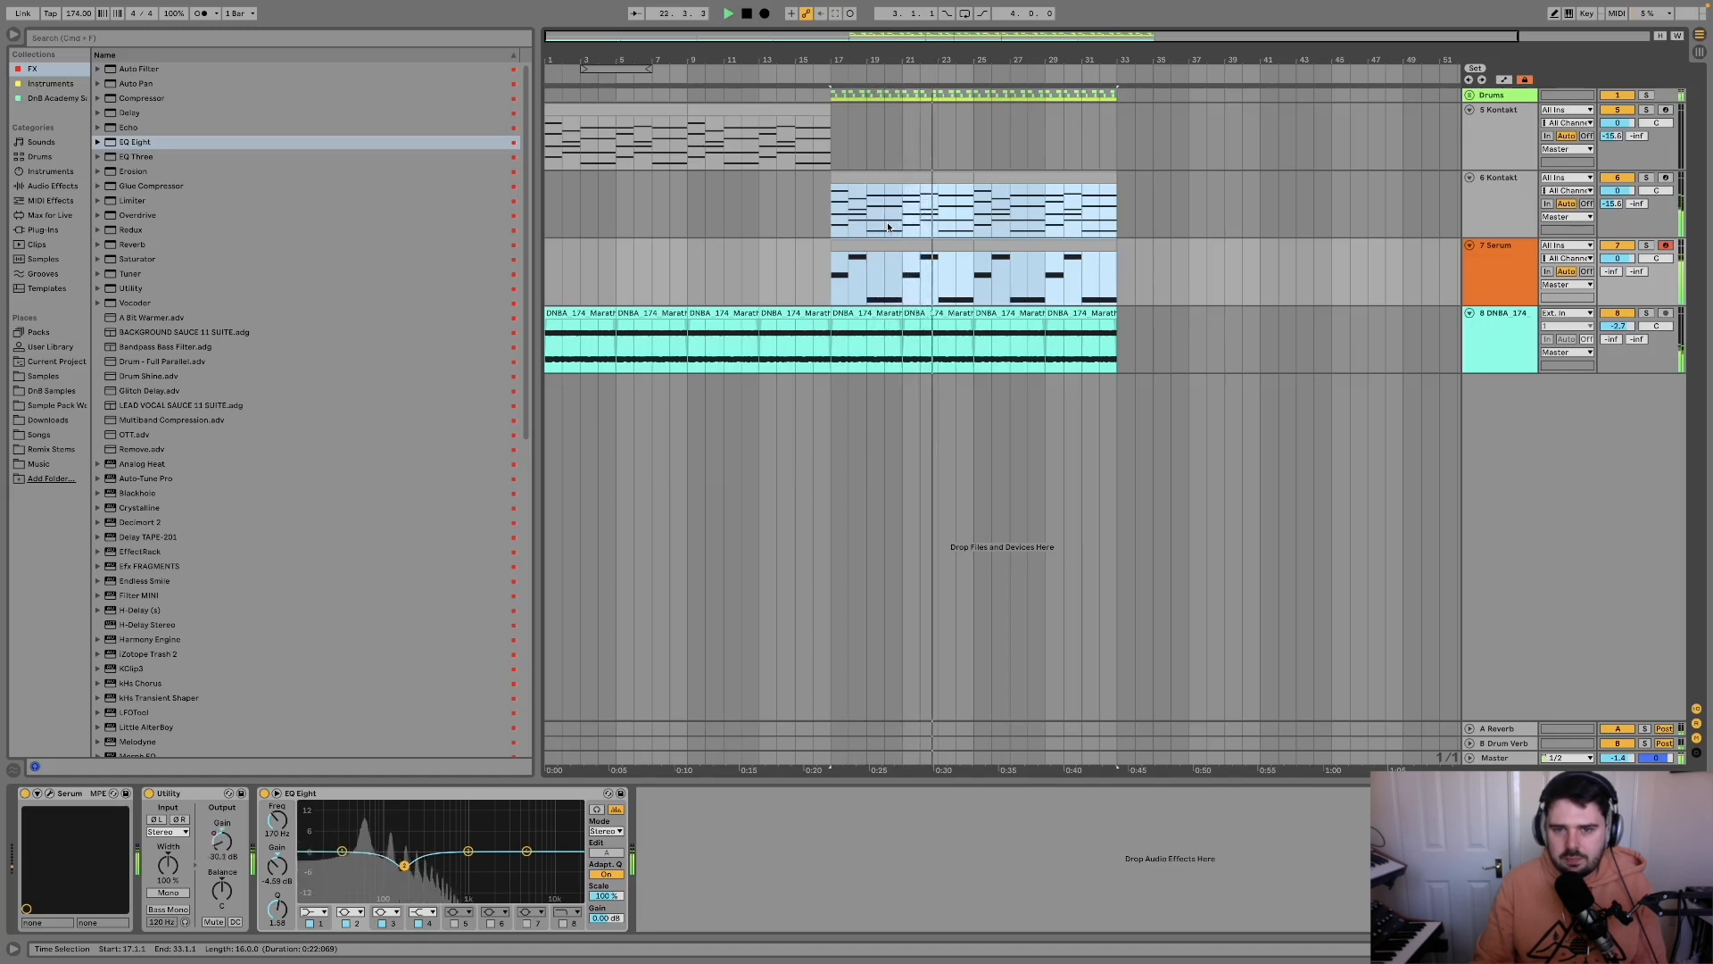
key("space")
Solo the 8 DNBA_174 atmosphere track and play it from bar 16 to examine its EQ Eight curve.
left_click(831, 352)
left_click_drag(832, 353, 1121, 351)
left_click(1119, 351)
key("s")
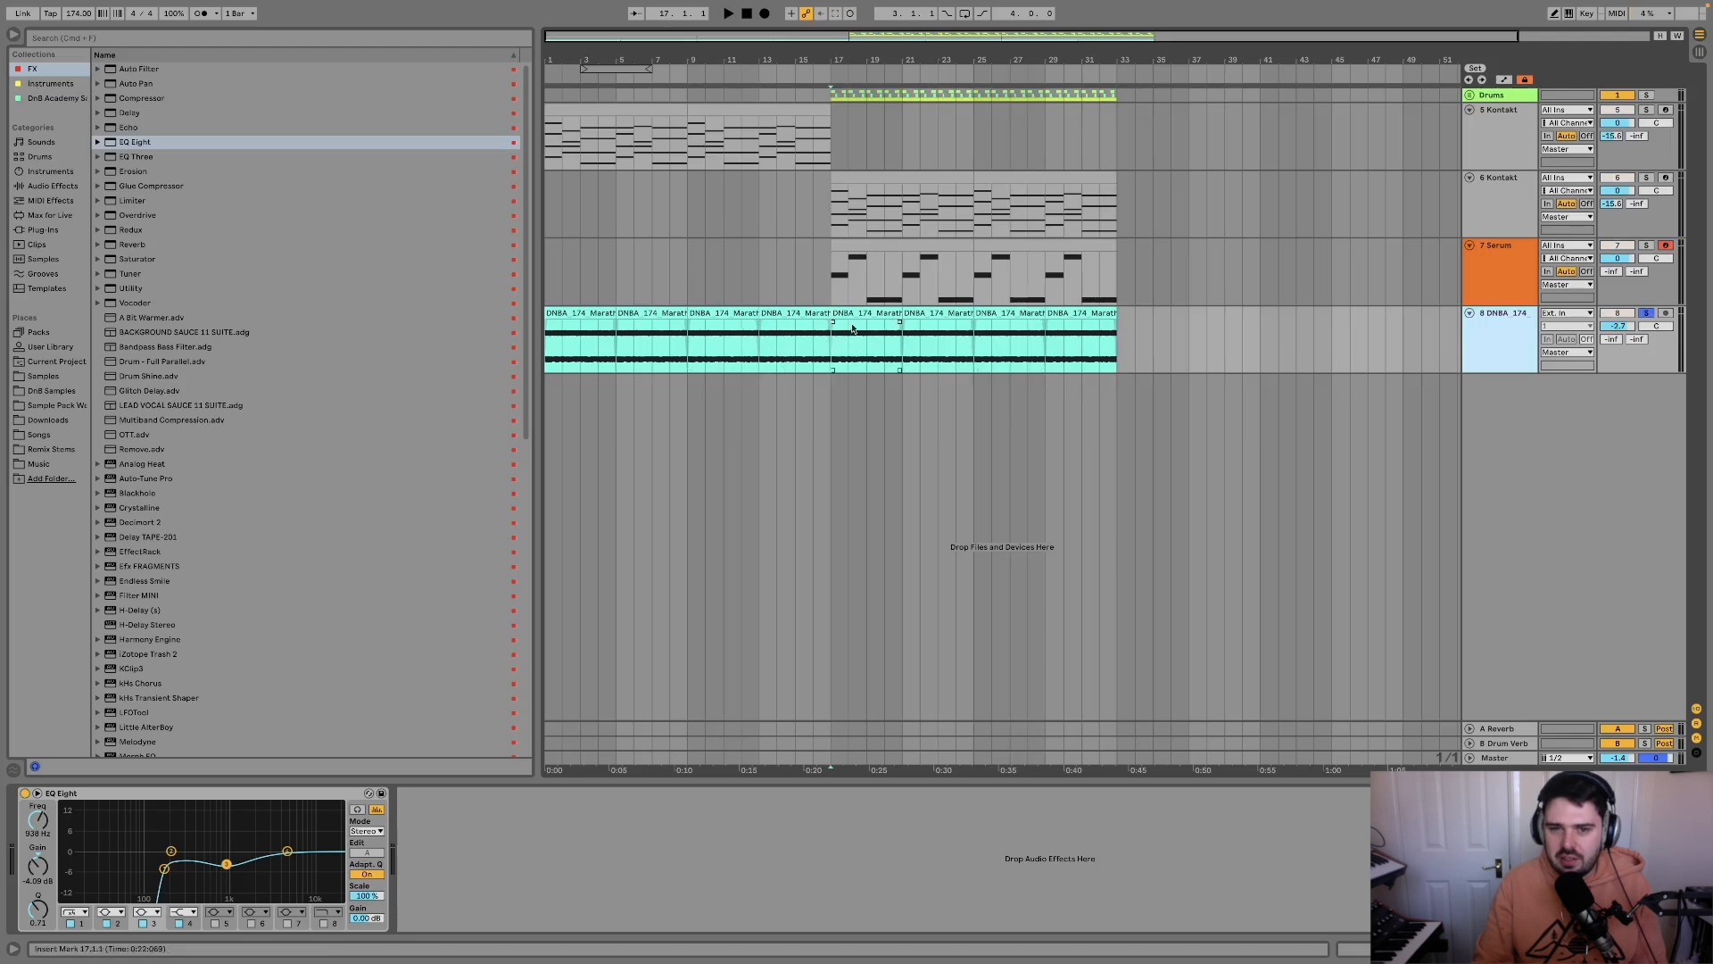
left_click_drag(847, 332, 1074, 337)
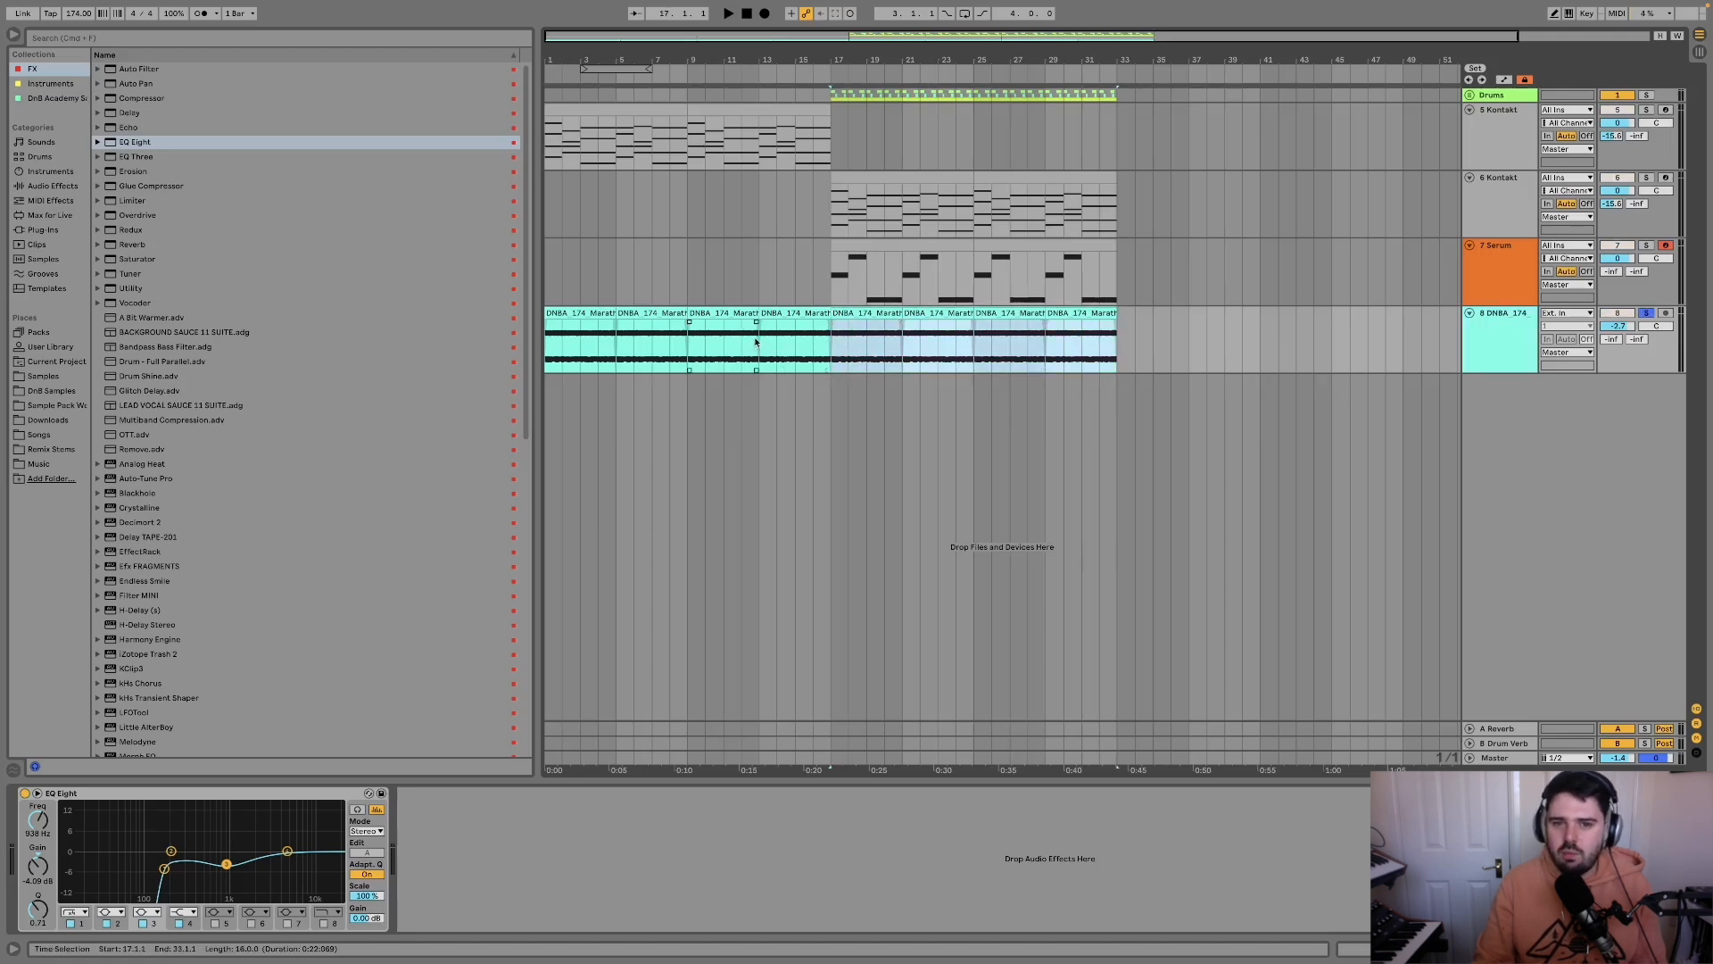
left_click_drag(833, 341, 520, 336)
left_click_drag(833, 343, 995, 343)
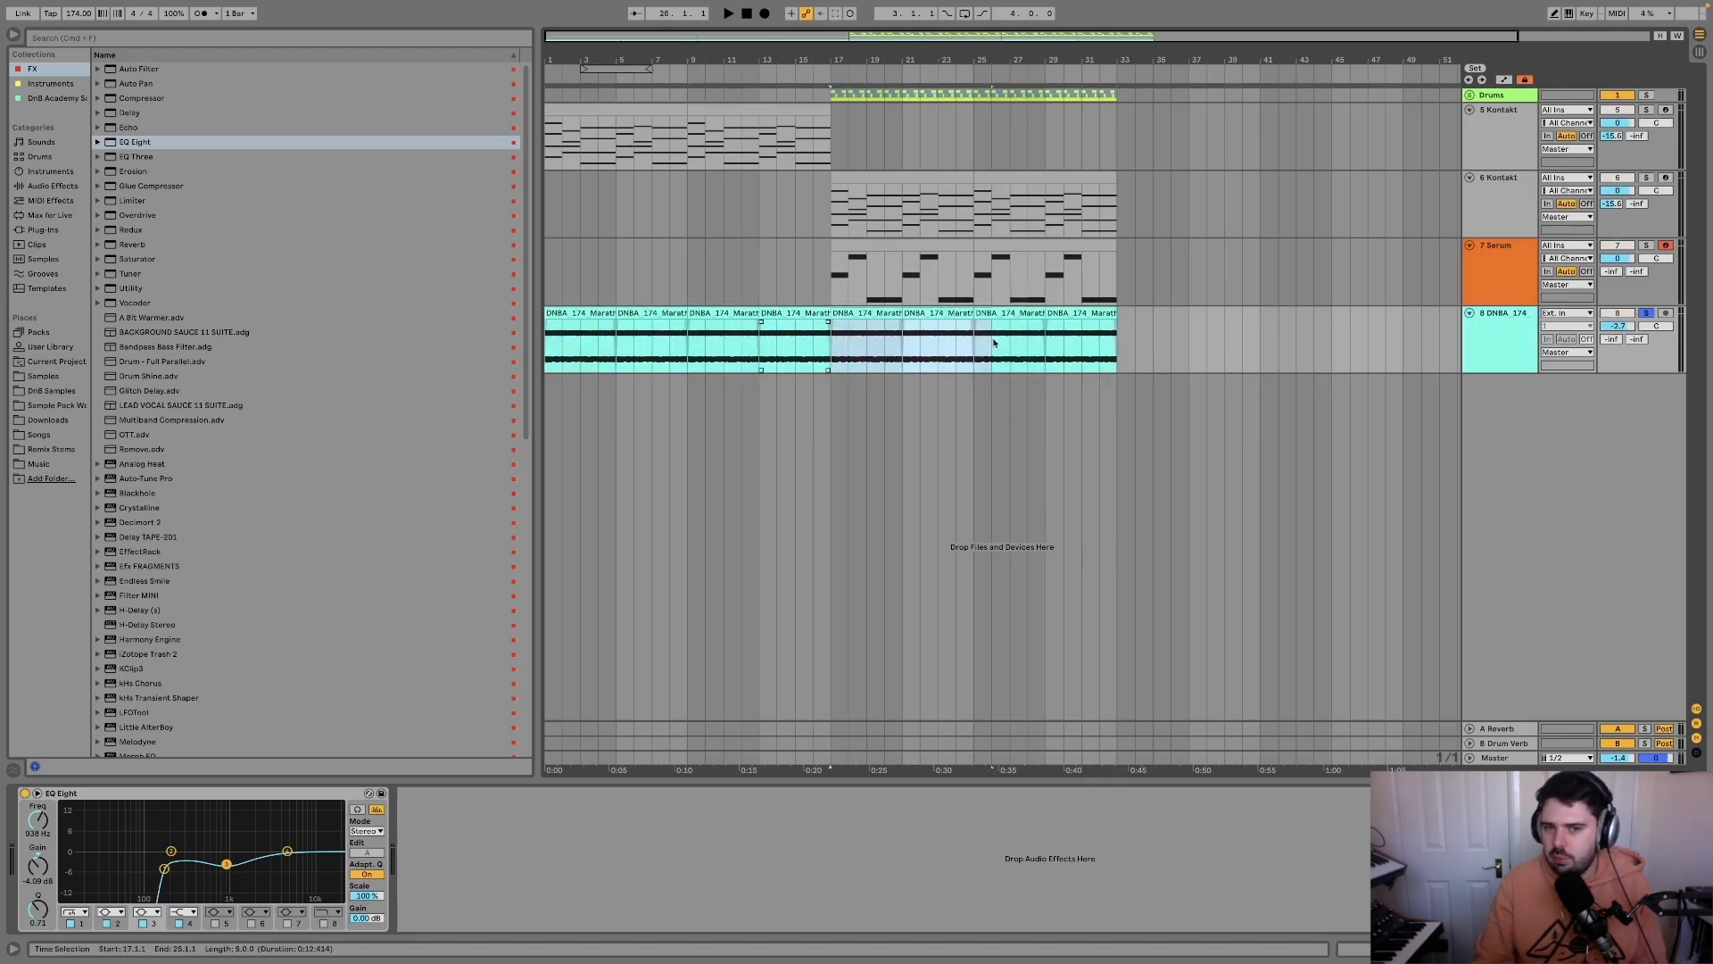
left_click(812, 345)
key("space")
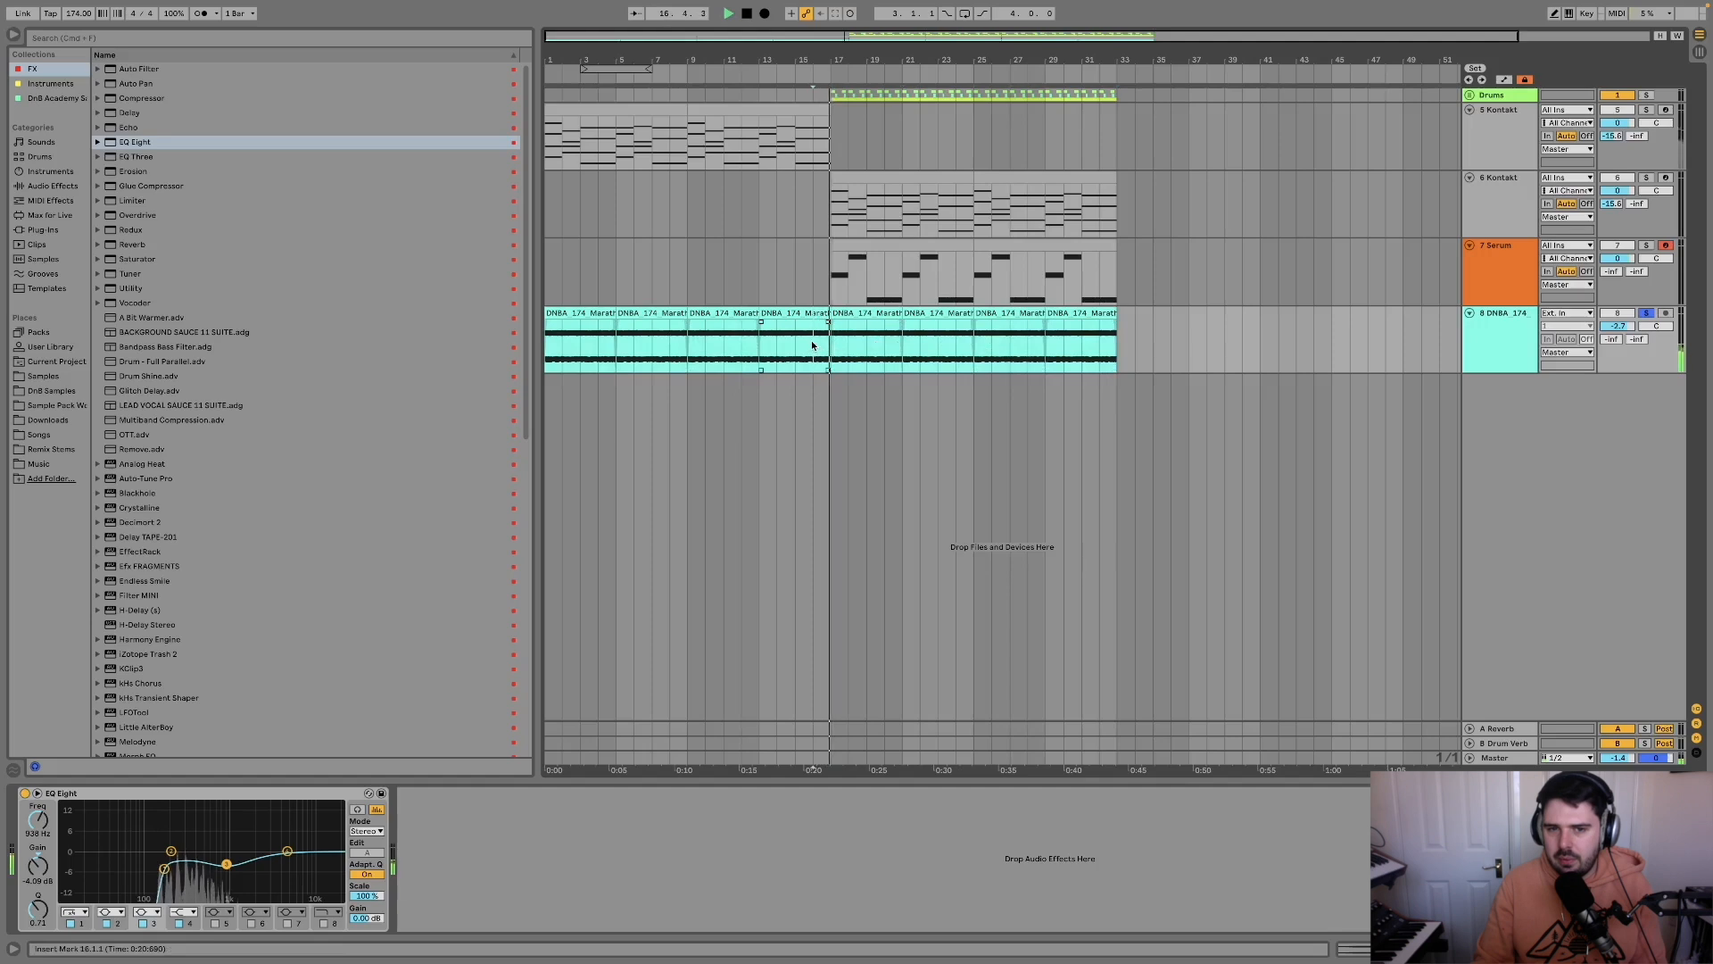
key("space")
Play the full mix from bar 16, and from bar 17 with the EQ Eight on 8 DNBA_174 bypassed.
key("space")
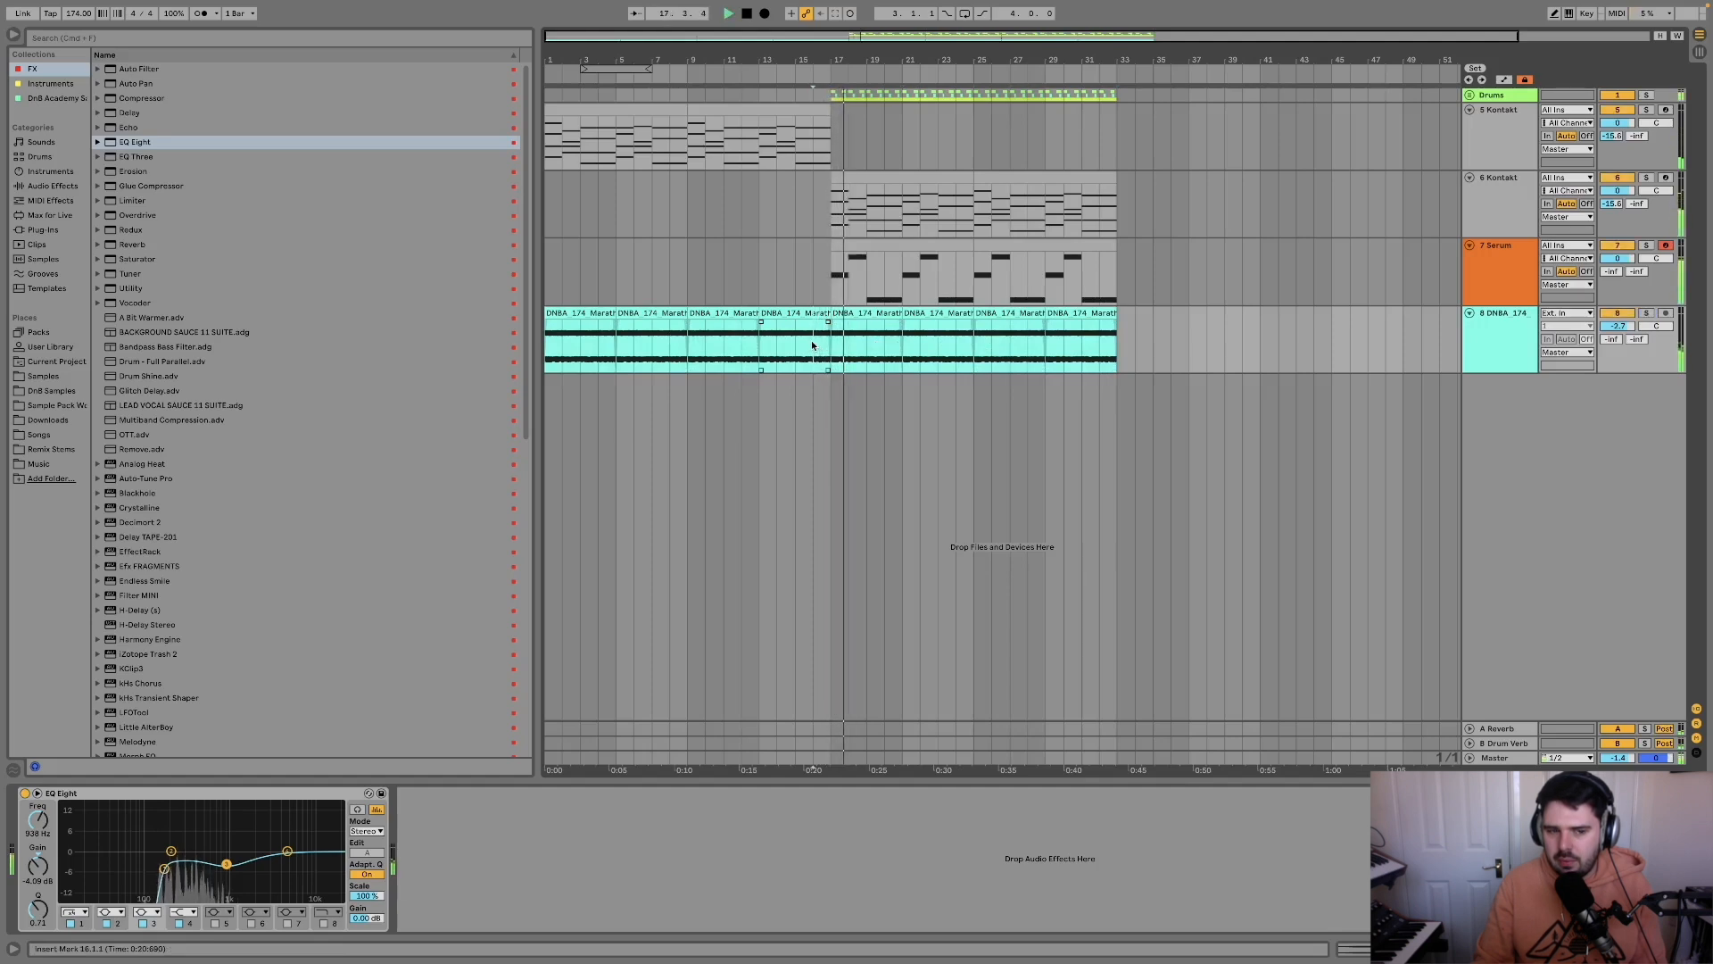
left_click(825, 348)
key("space")
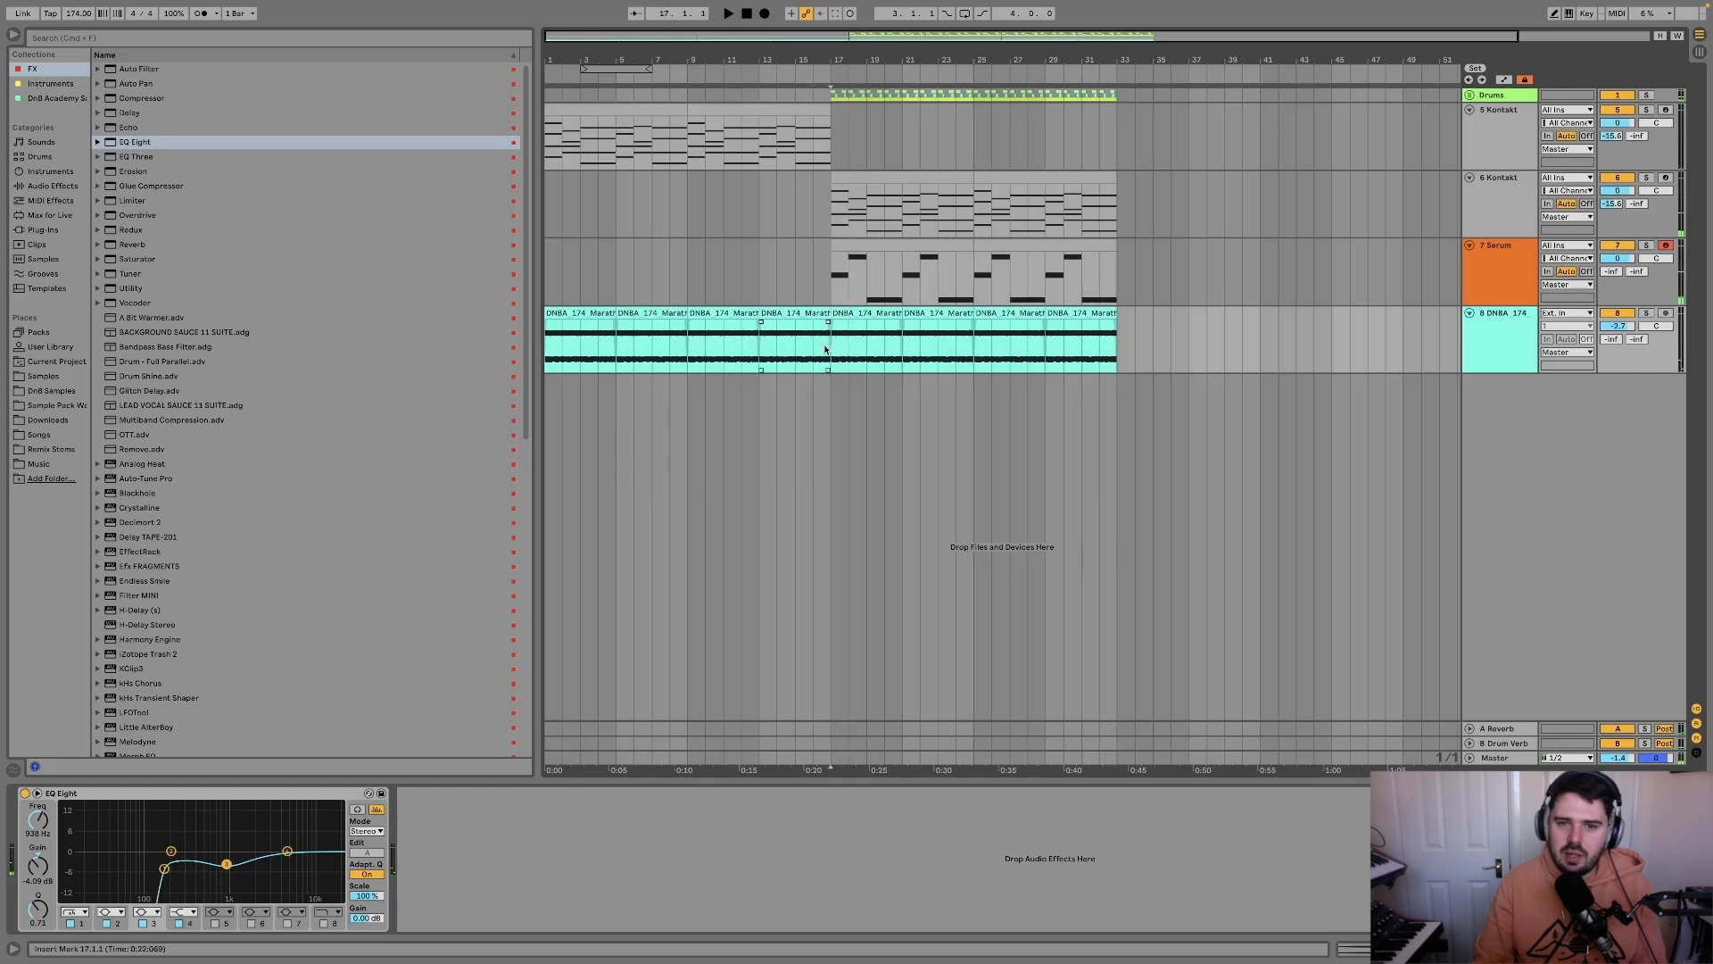
key("space")
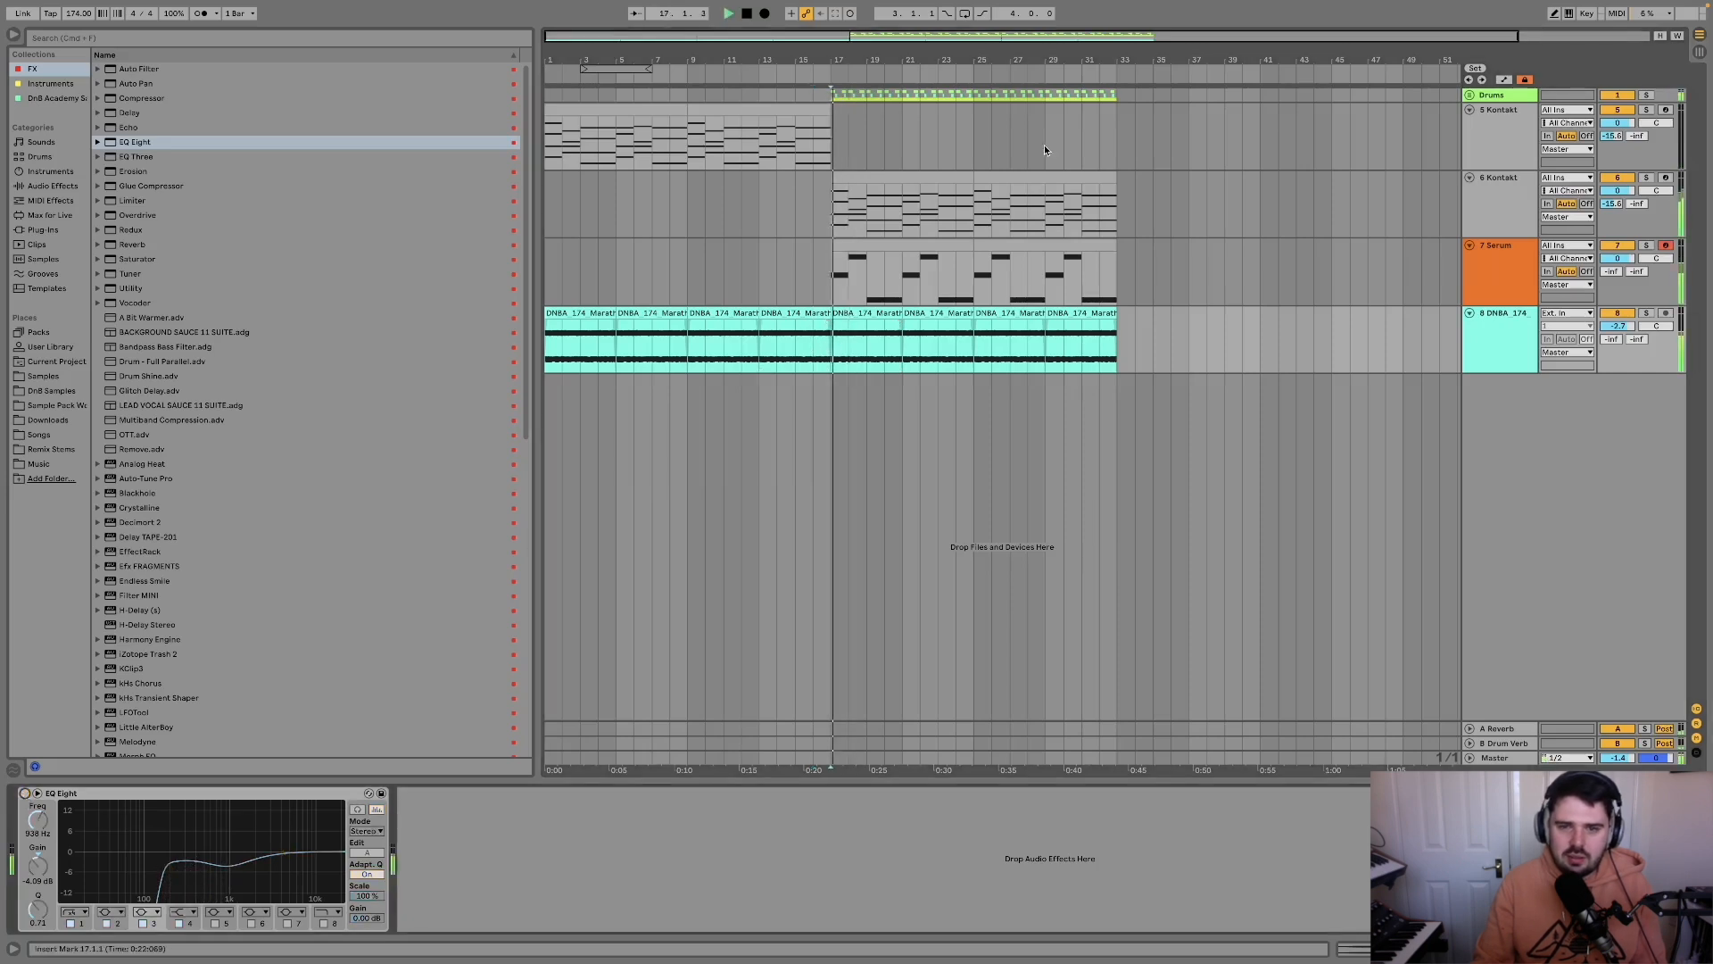
Solo 7 Serum and 8 DNBA_174 together to hear how the unfiltered atmosphere affects the bass, and clear the solos.
left_click(1486, 343)
left_click(1499, 273, "shift")
key("s")
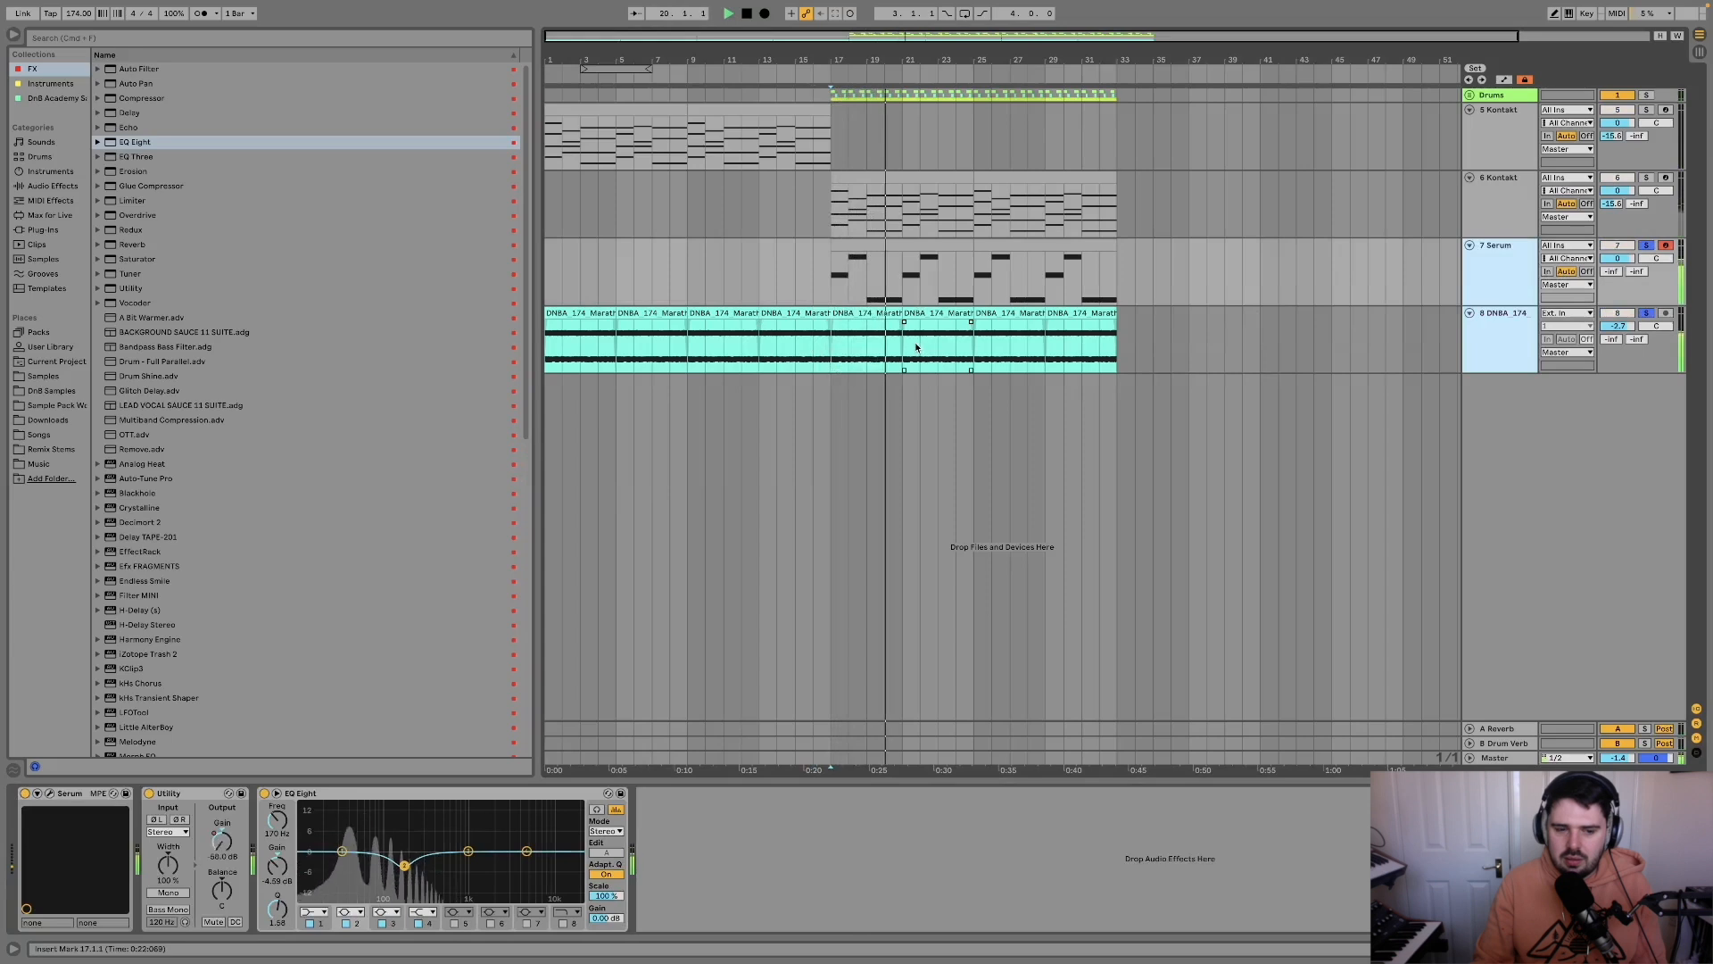
key("s")
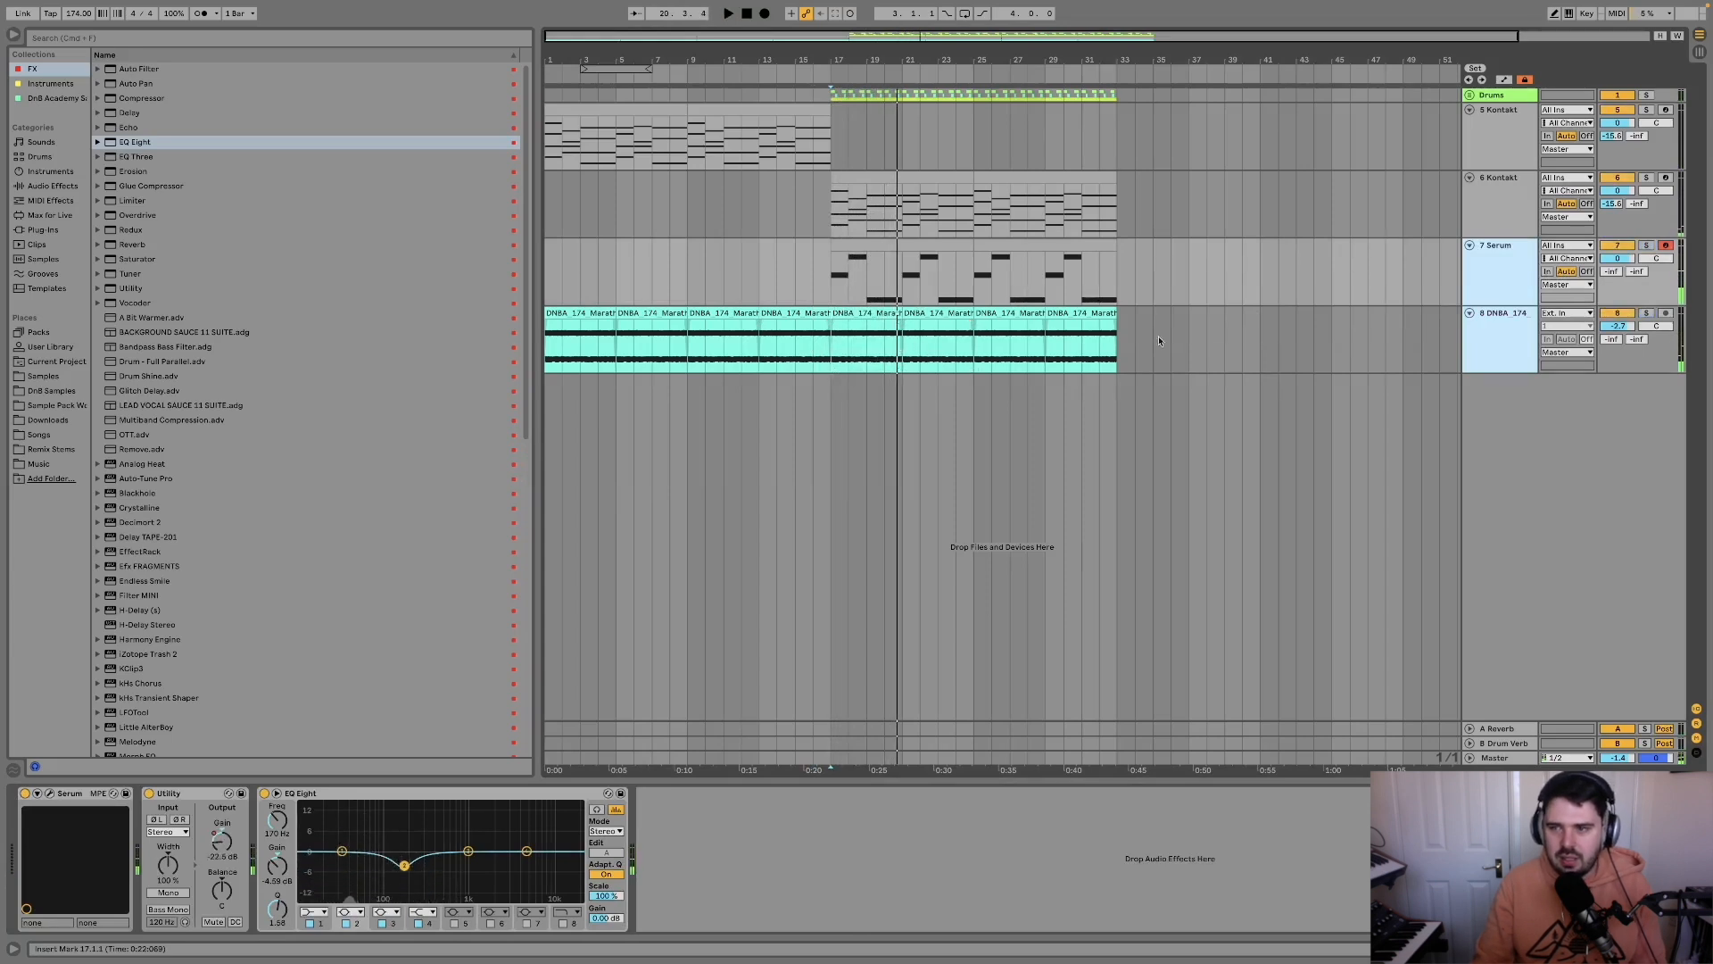
Re-enable the EQ Eight on 8 DNBA_174 and play the full mix from bar 17.
left_click(1481, 340)
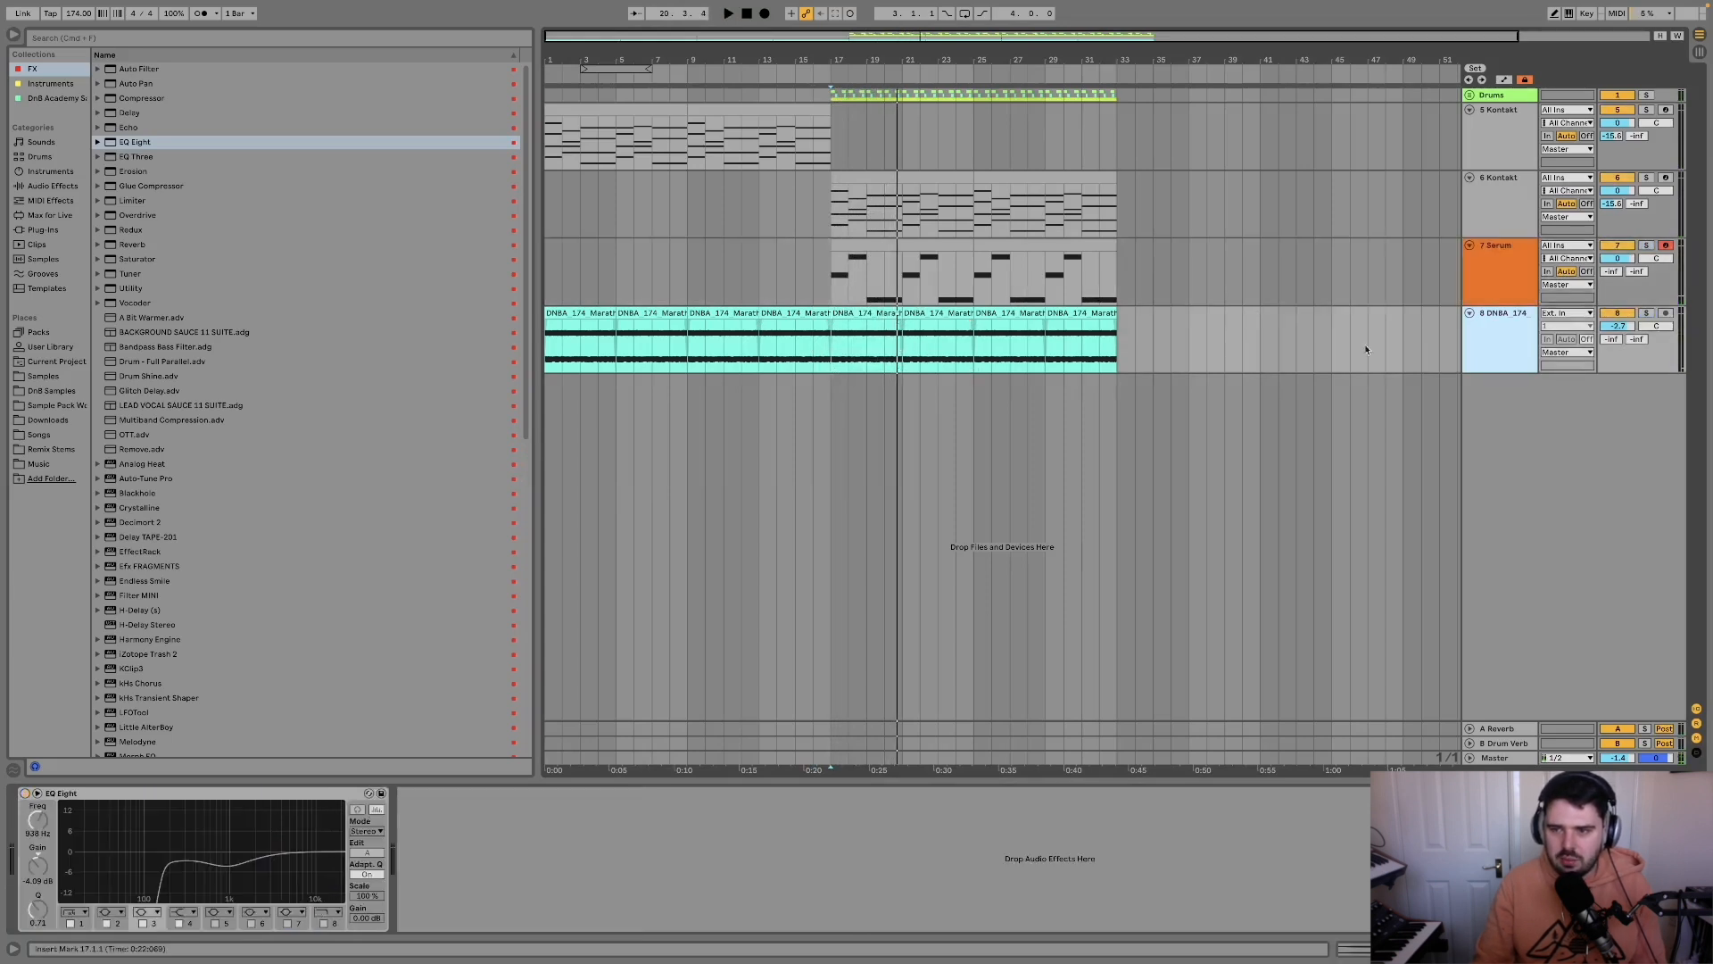
left_click(25, 793)
key("space")
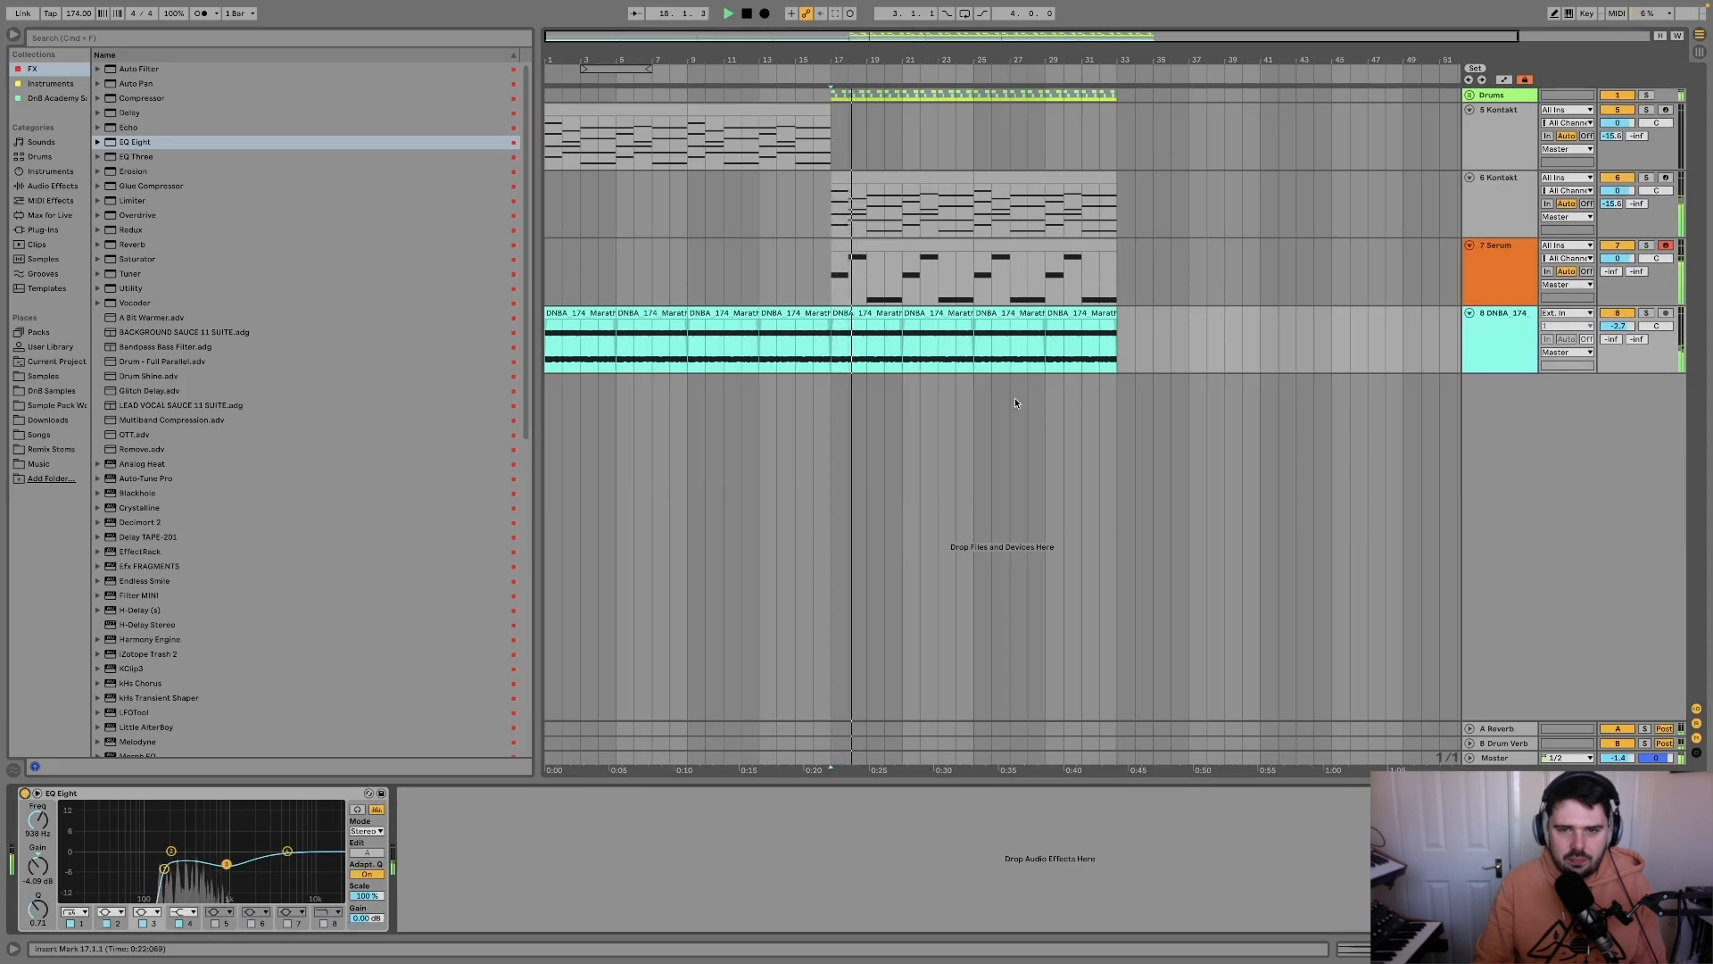
Inspect the devices on 7 Serum and 8 DNBA_174, and highlight bars 17 to 25 on 7 Serum and 6 Kontakt to examine their overlap.
left_click(1497, 291)
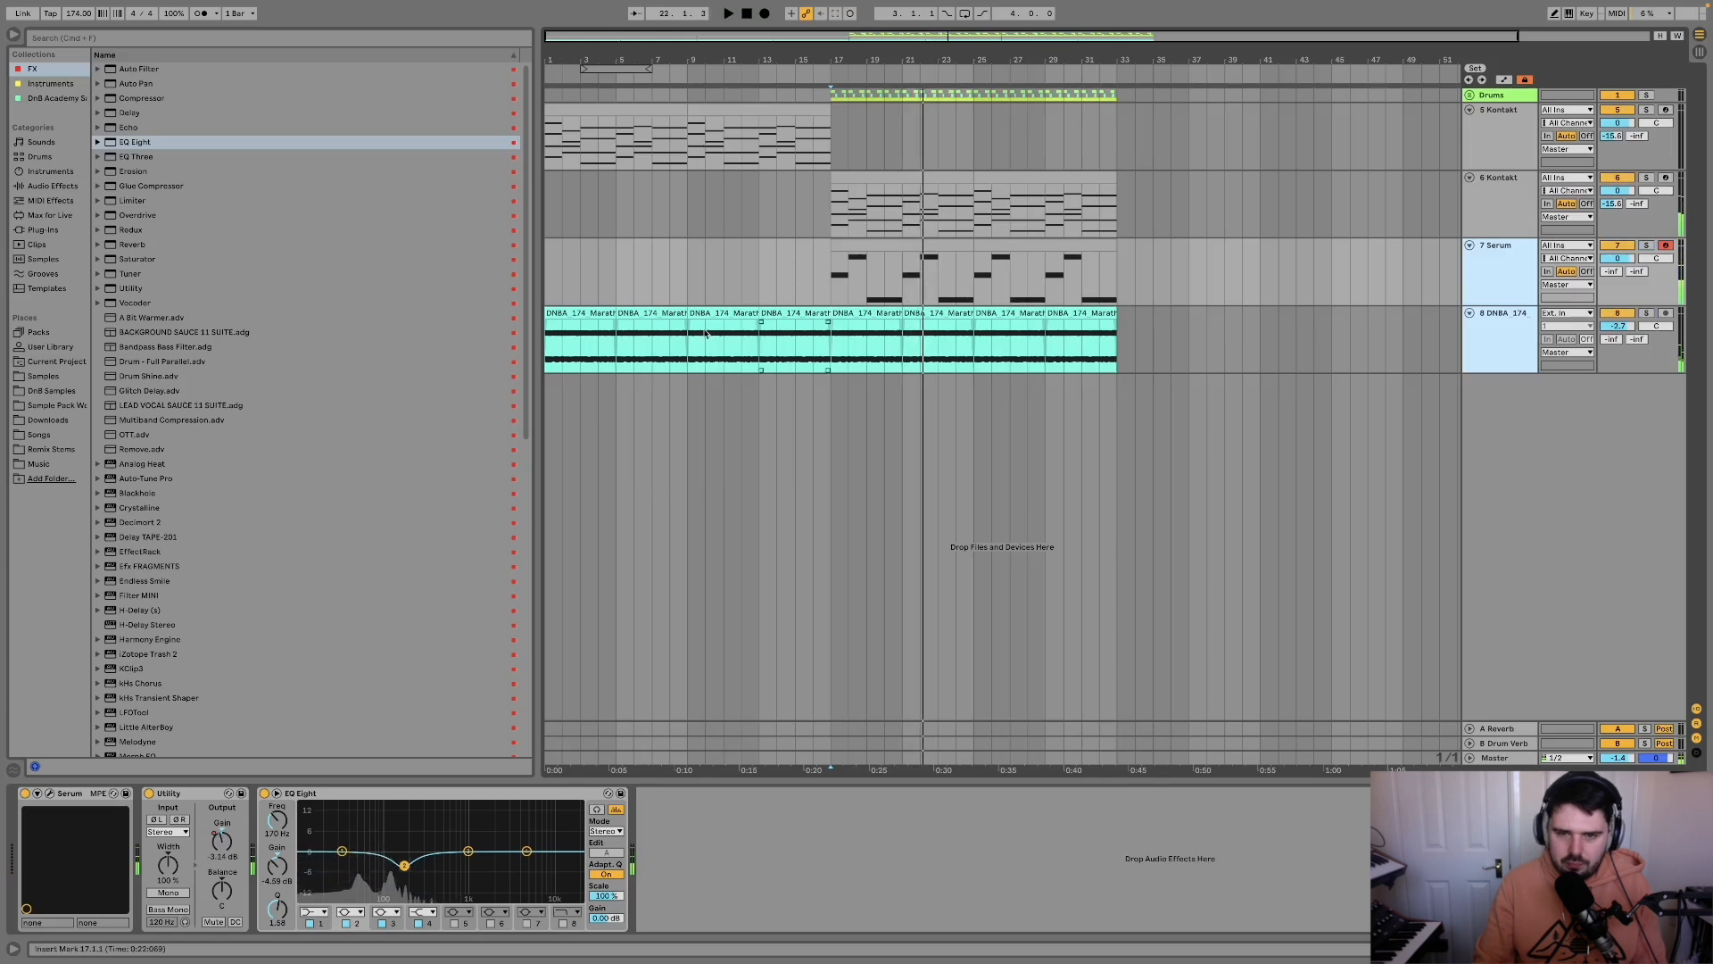
left_click(828, 348)
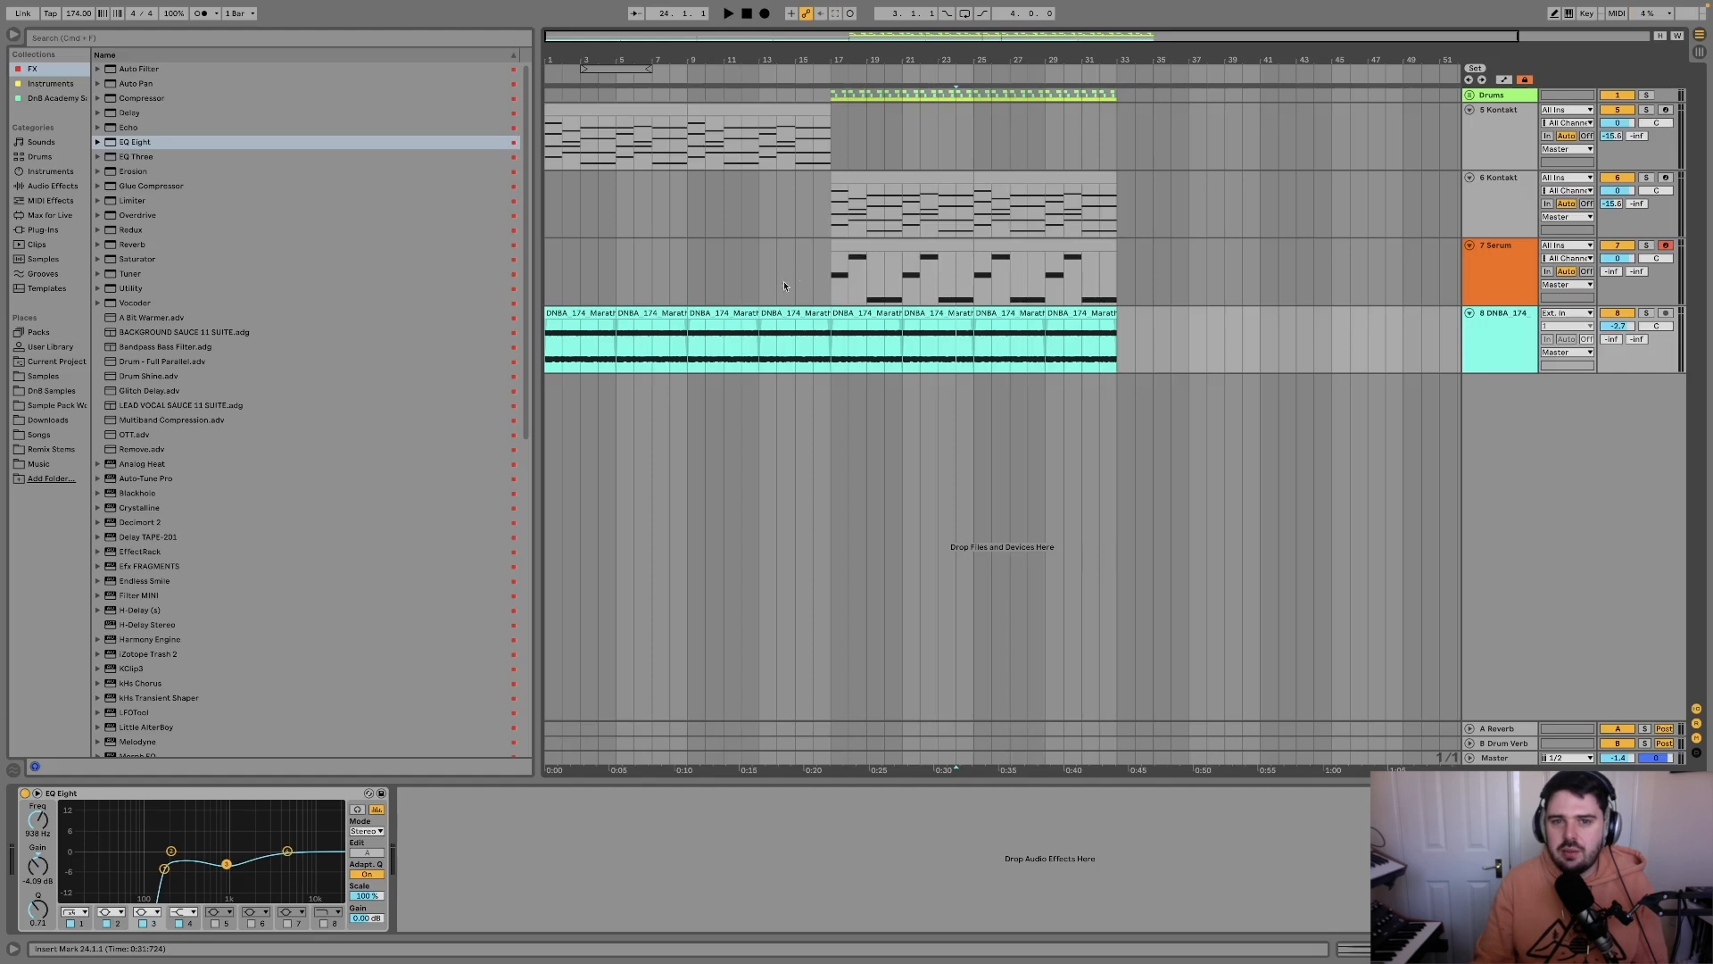
left_click_drag(822, 261, 958, 273)
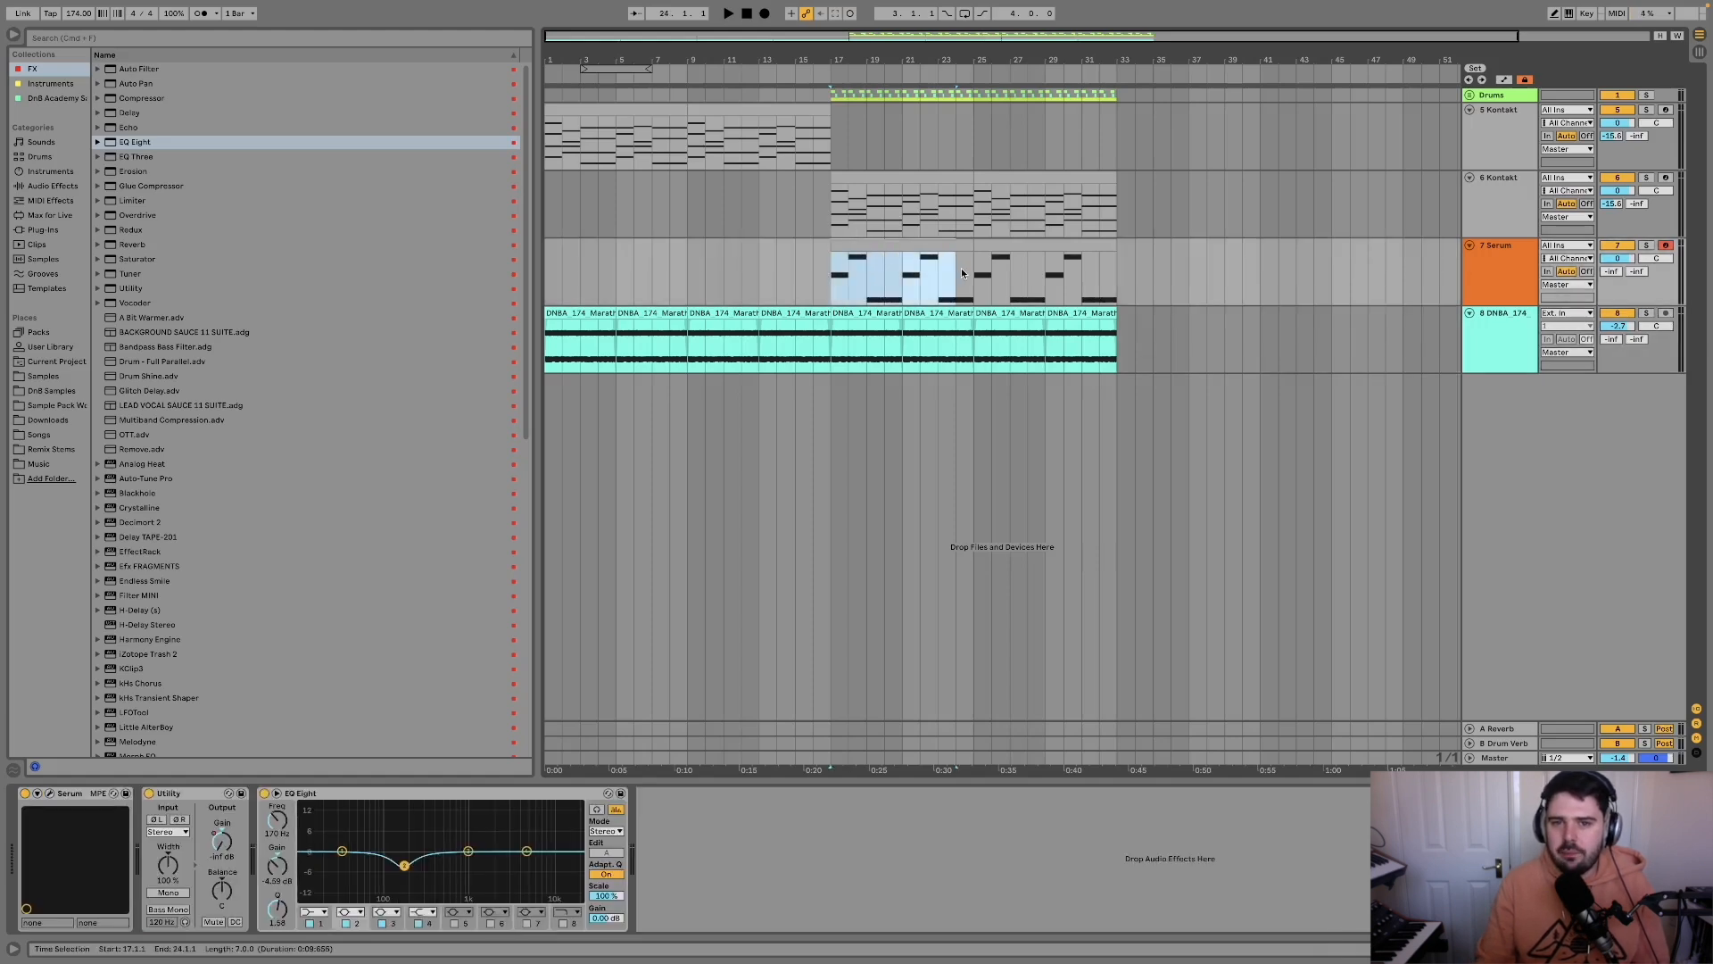
left_click_drag(828, 268, 973, 274)
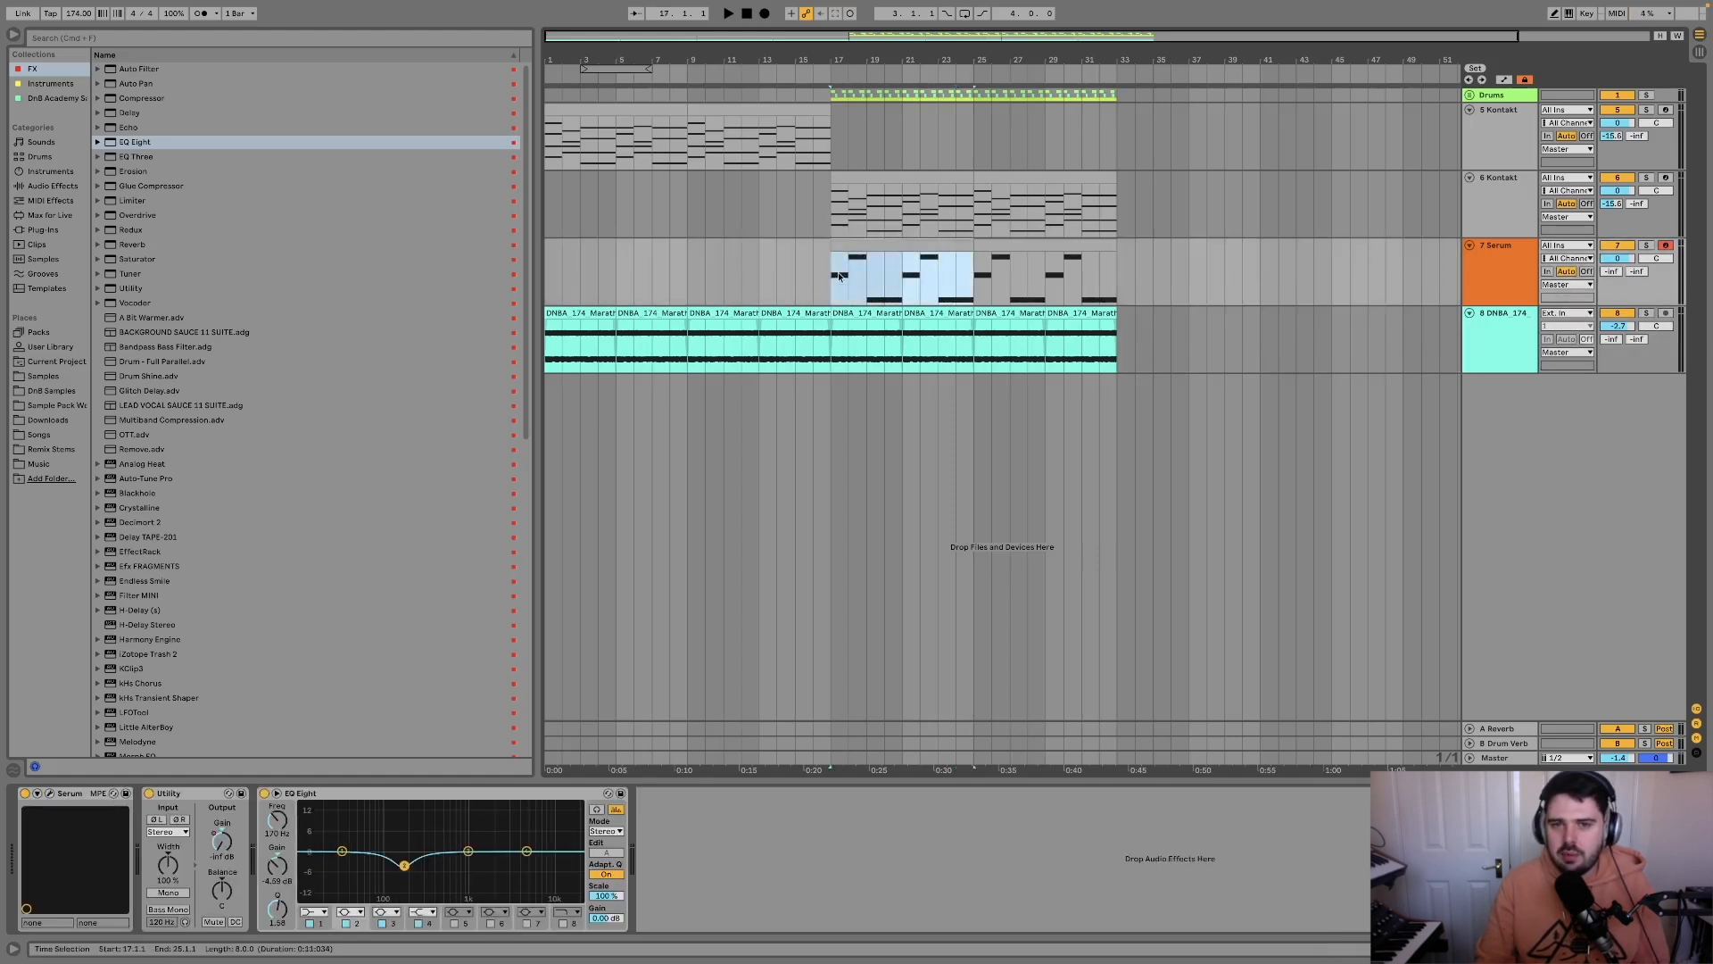
left_click_drag(829, 212, 973, 210)
left_click(913, 203)
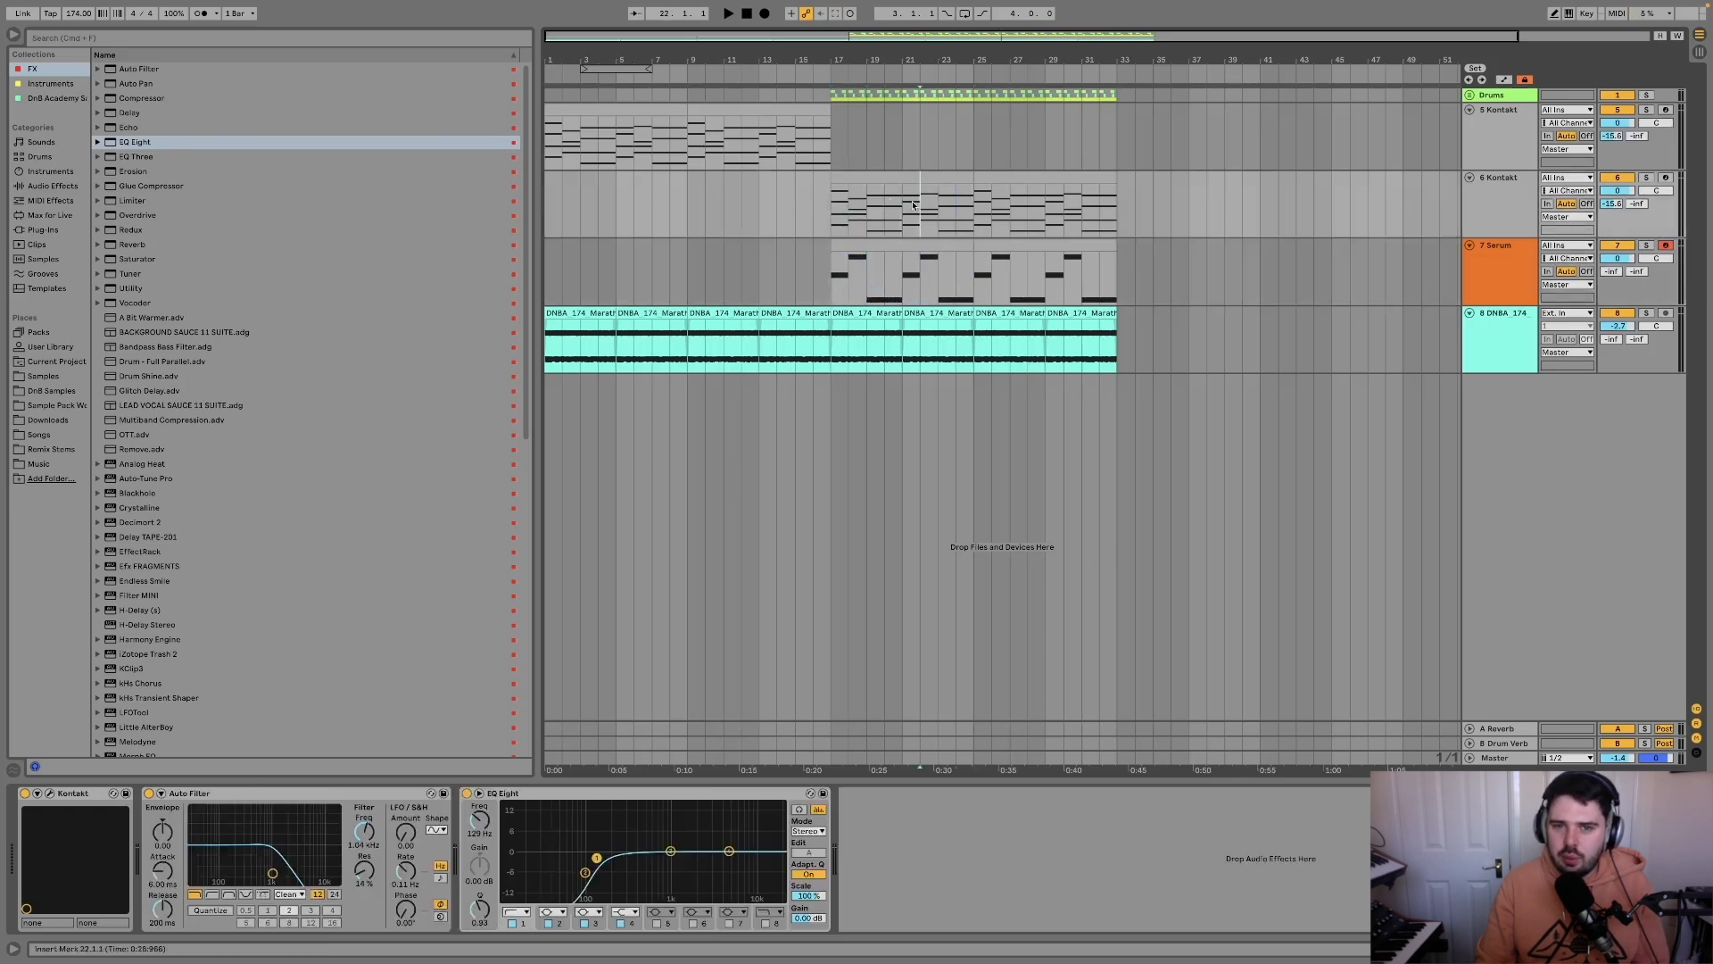
Highlight the empty bars 9 to 17 on 6 Kontakt and 7 Serum, and compare the EQ Eight low cuts on 5 Kontakt and 6 Kontakt.
mouse_move(823, 203)
left_mouse_down()
mouse_move(674, 200)
mouse_move(691, 205)
mouse_move(690, 256)
left_mouse_up()
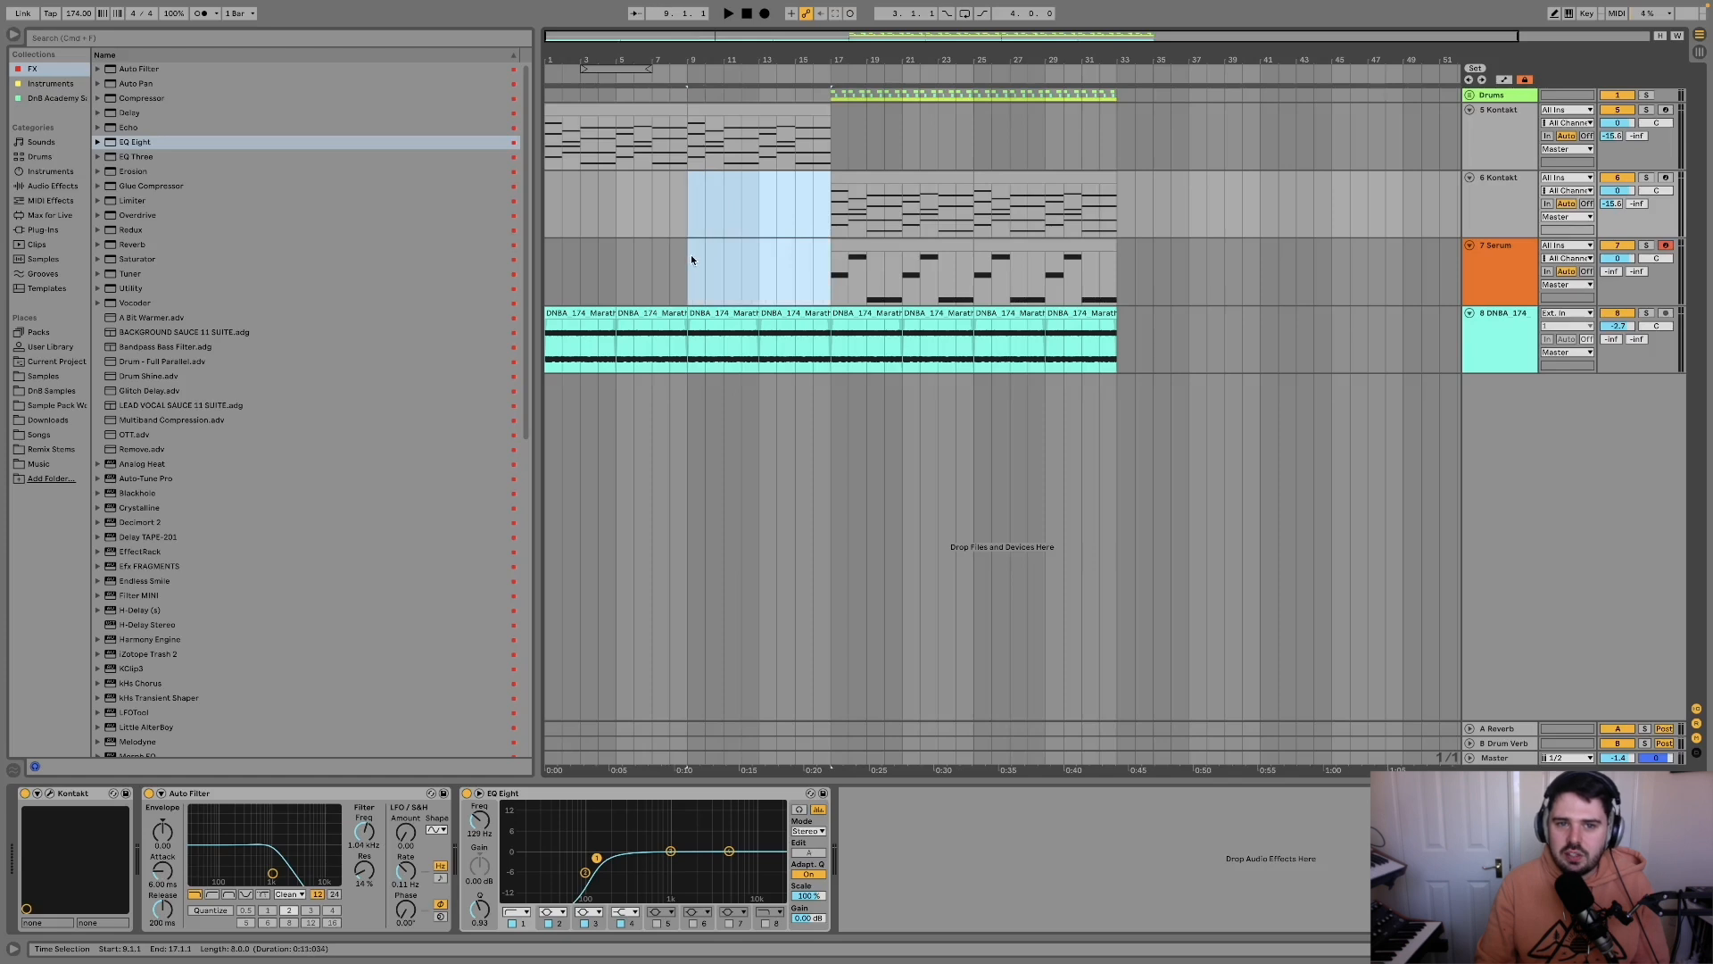
left_click(690, 256)
left_click(688, 210)
left_click(687, 147)
left_click_drag(596, 857, 560, 866)
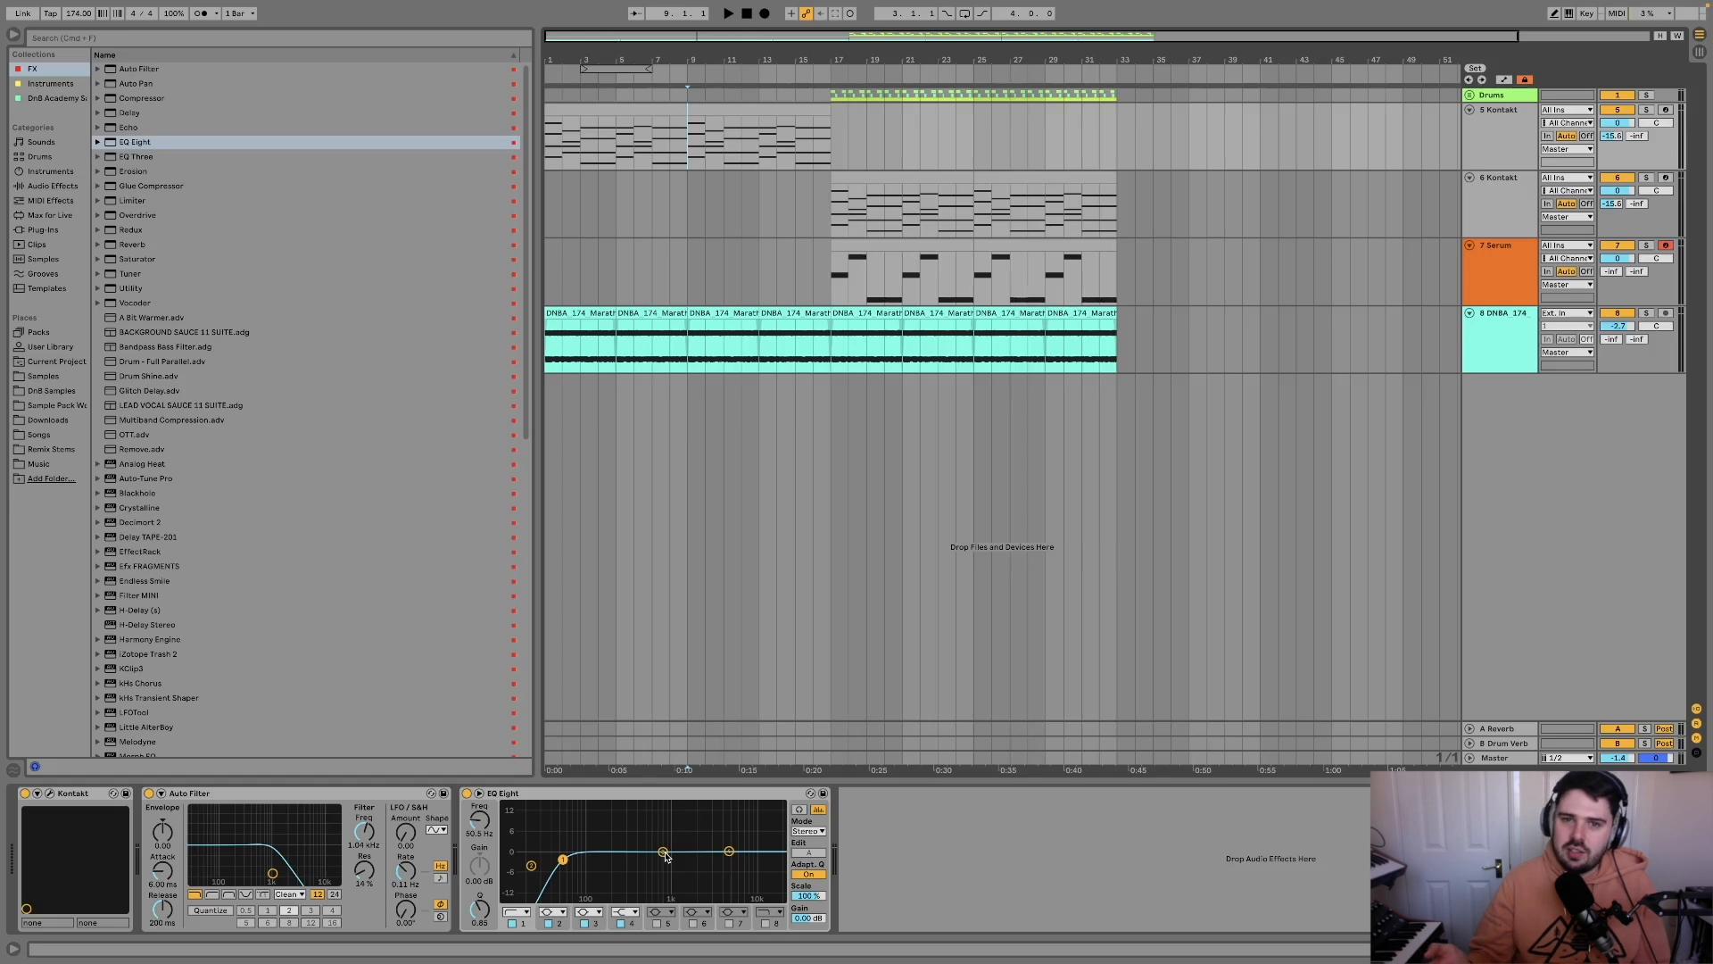
left_click(831, 301)
left_click(831, 208)
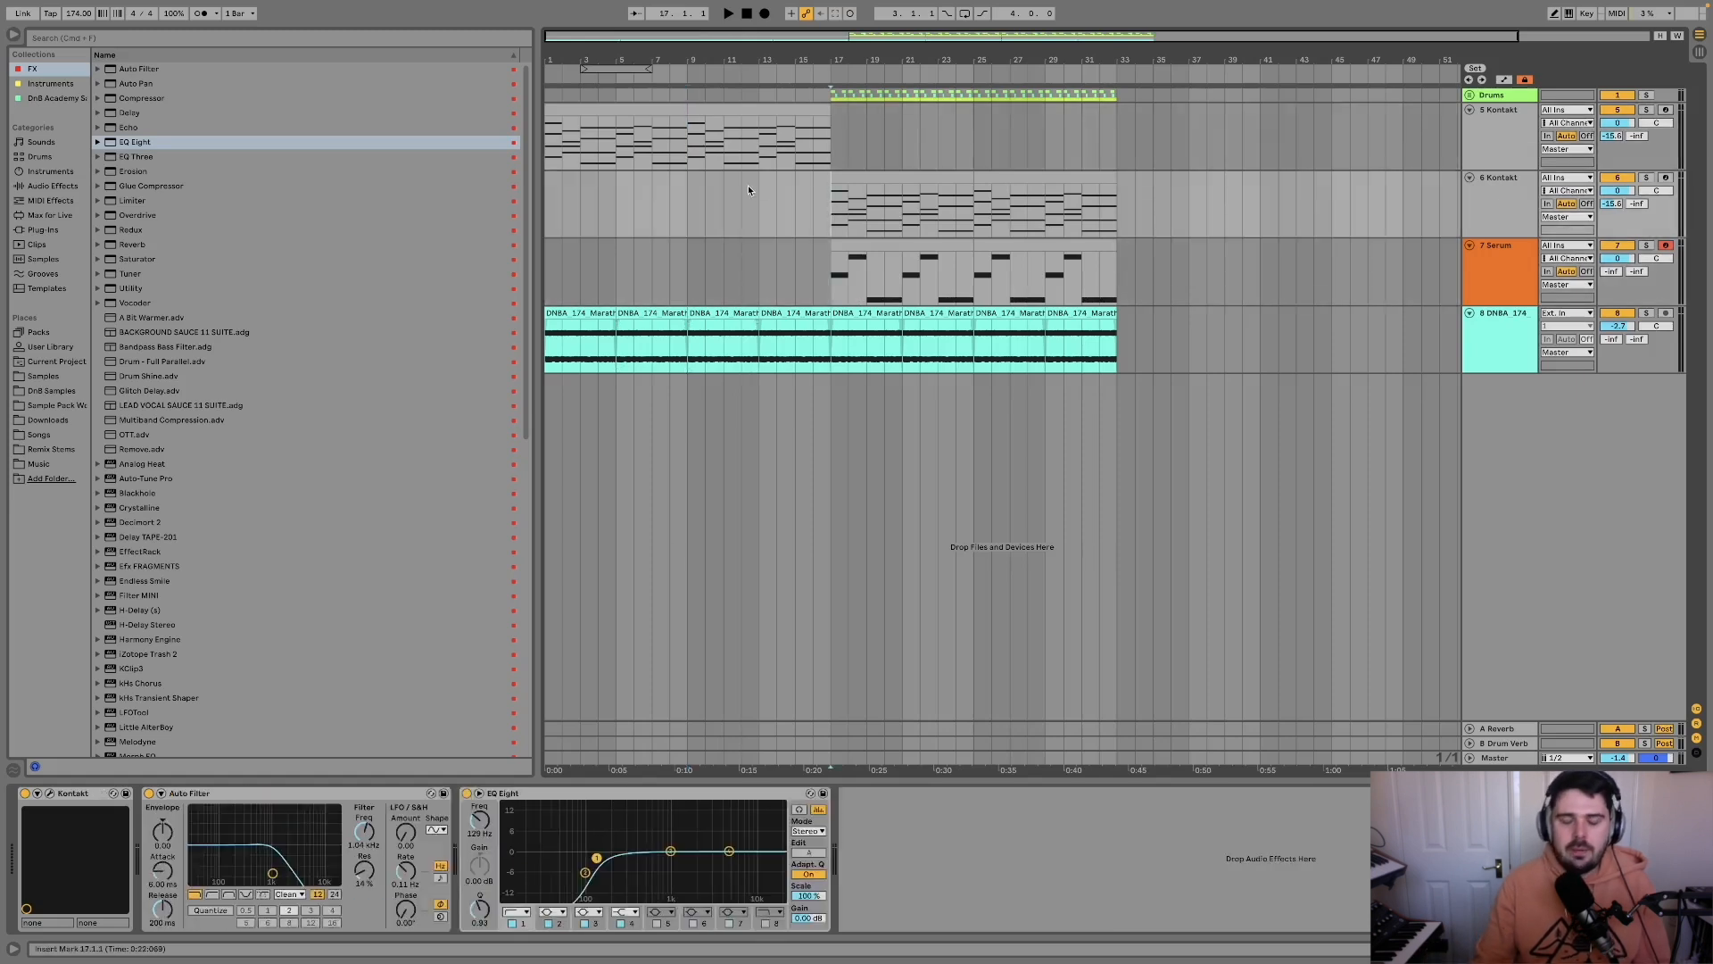